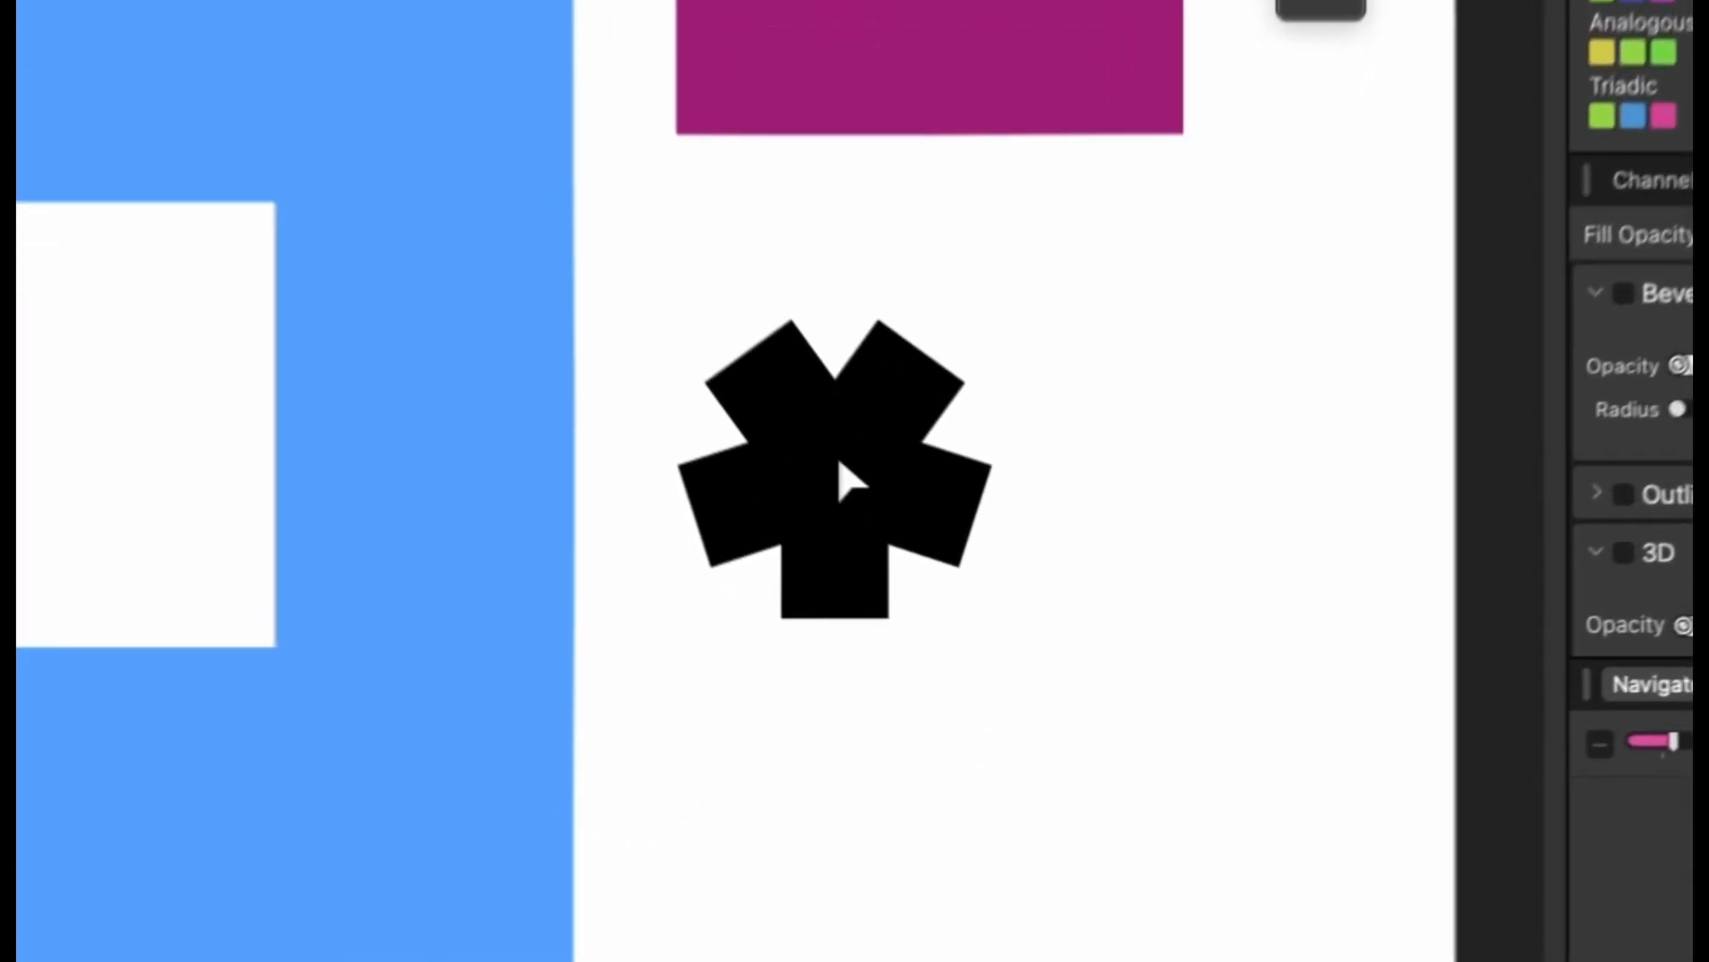
Activate the shape tools, check that Sub Tools display is enabled, and reposition the floating sub-tools palette
click(981, 644)
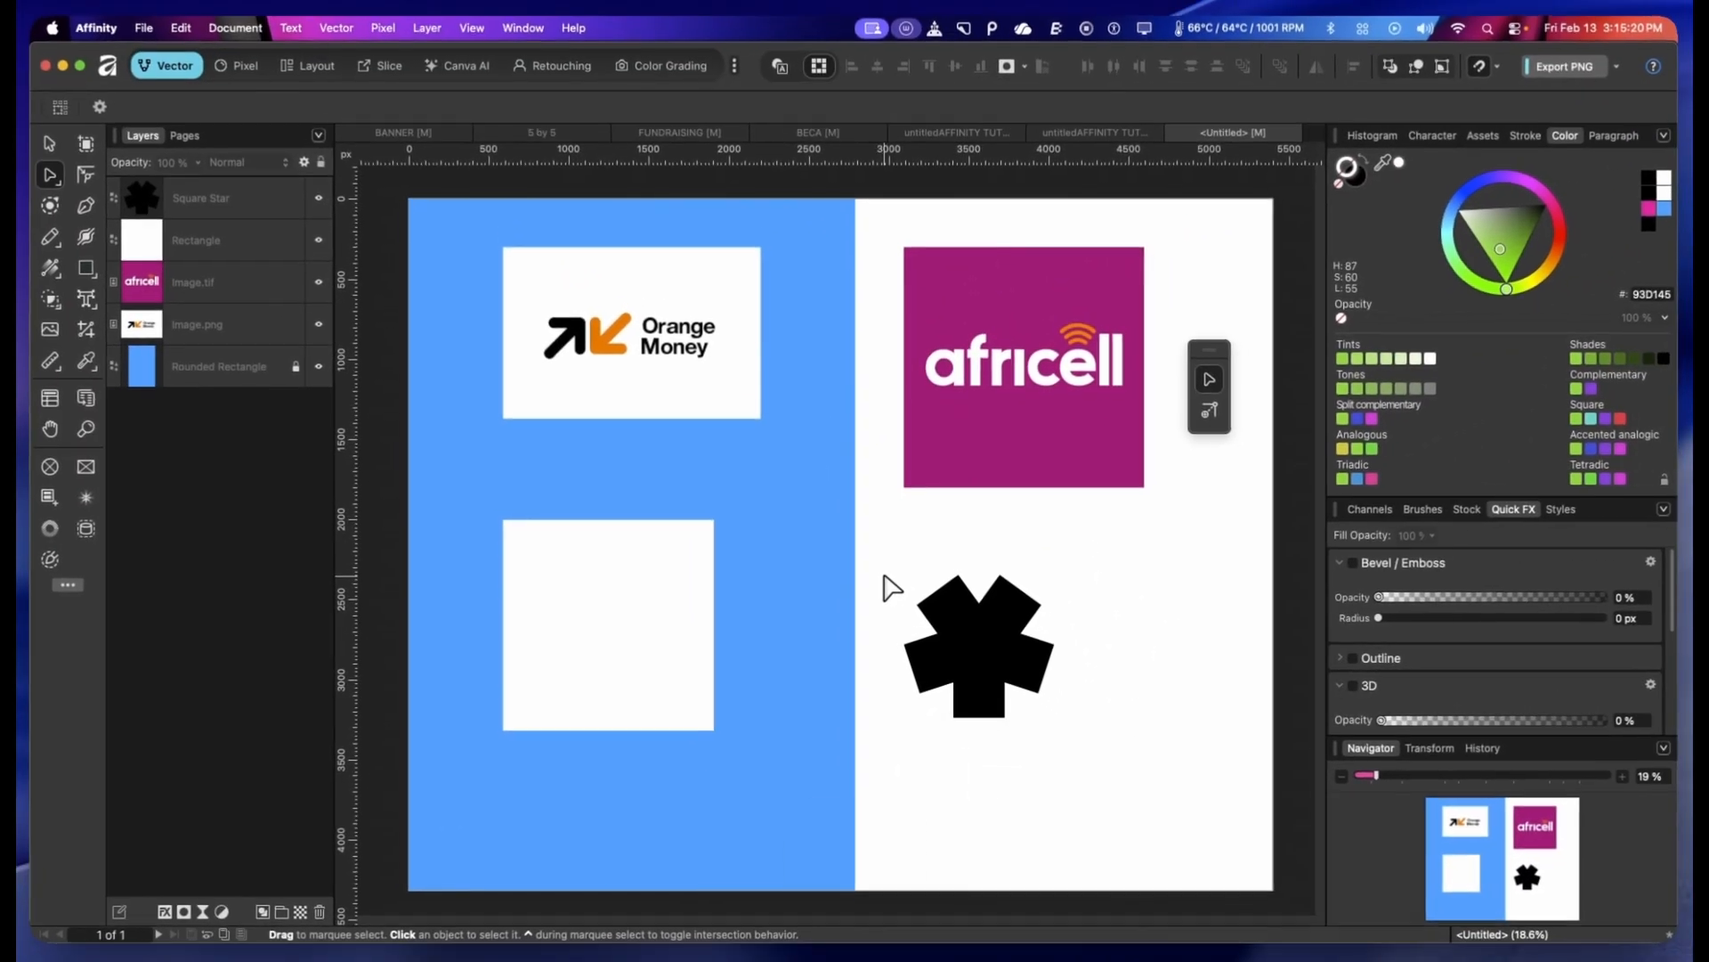
key(u)
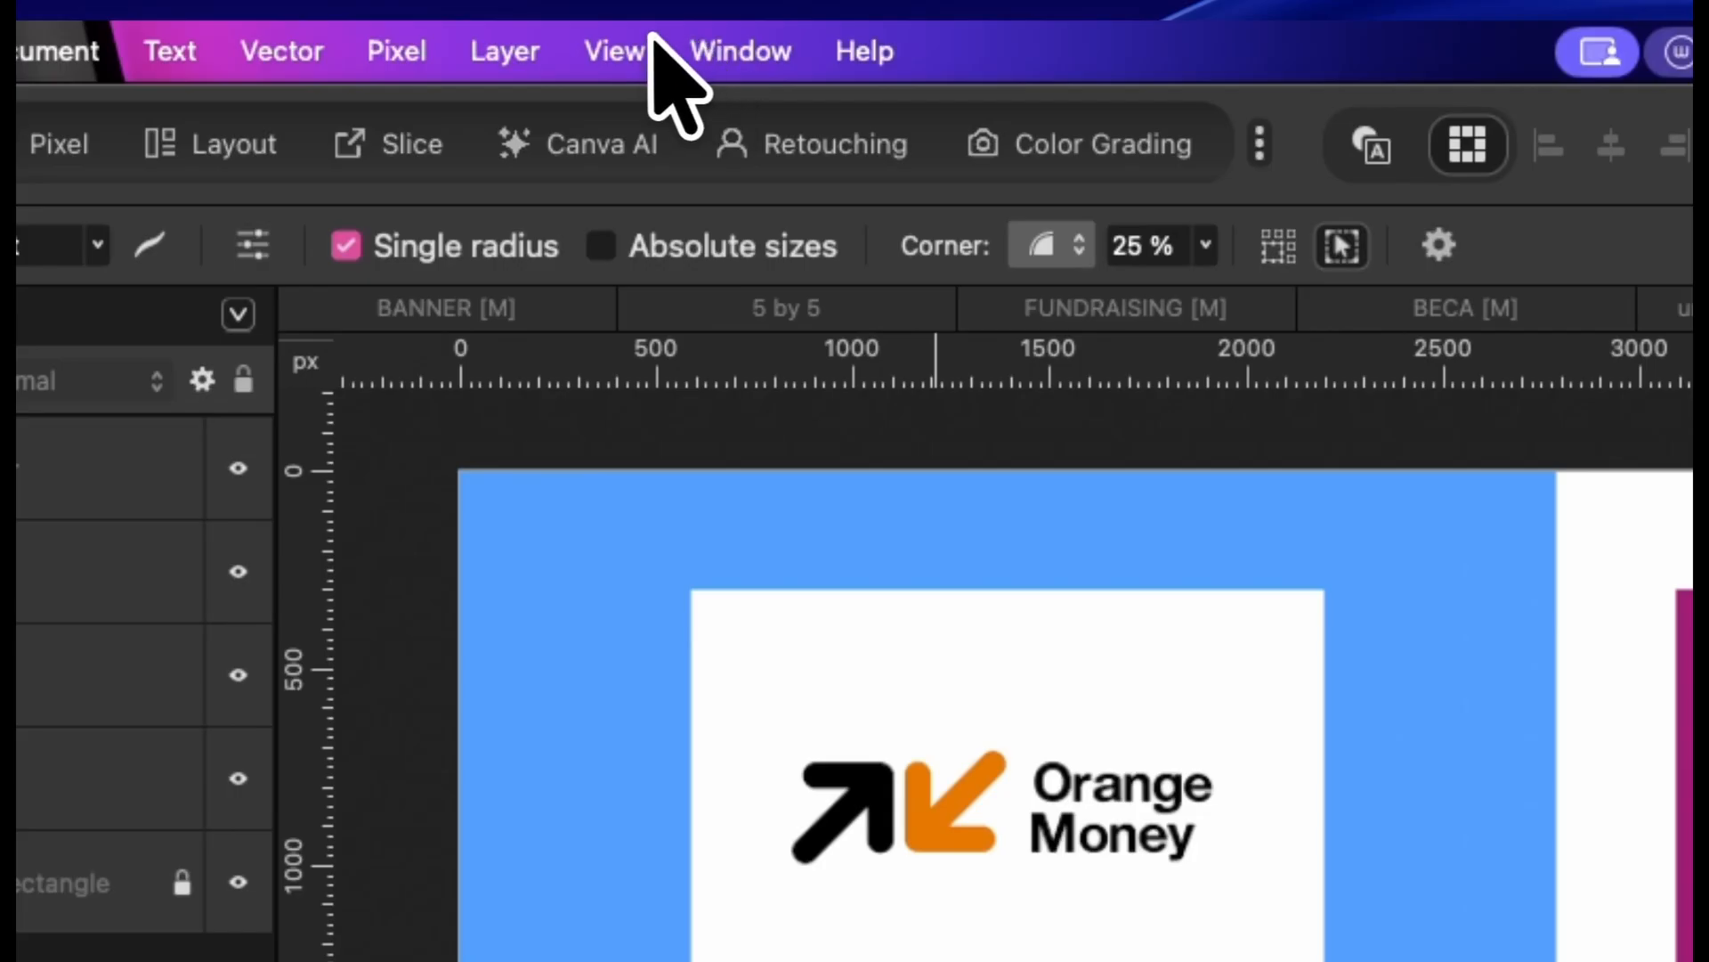
click(488, 32)
mouse_move(579, 489)
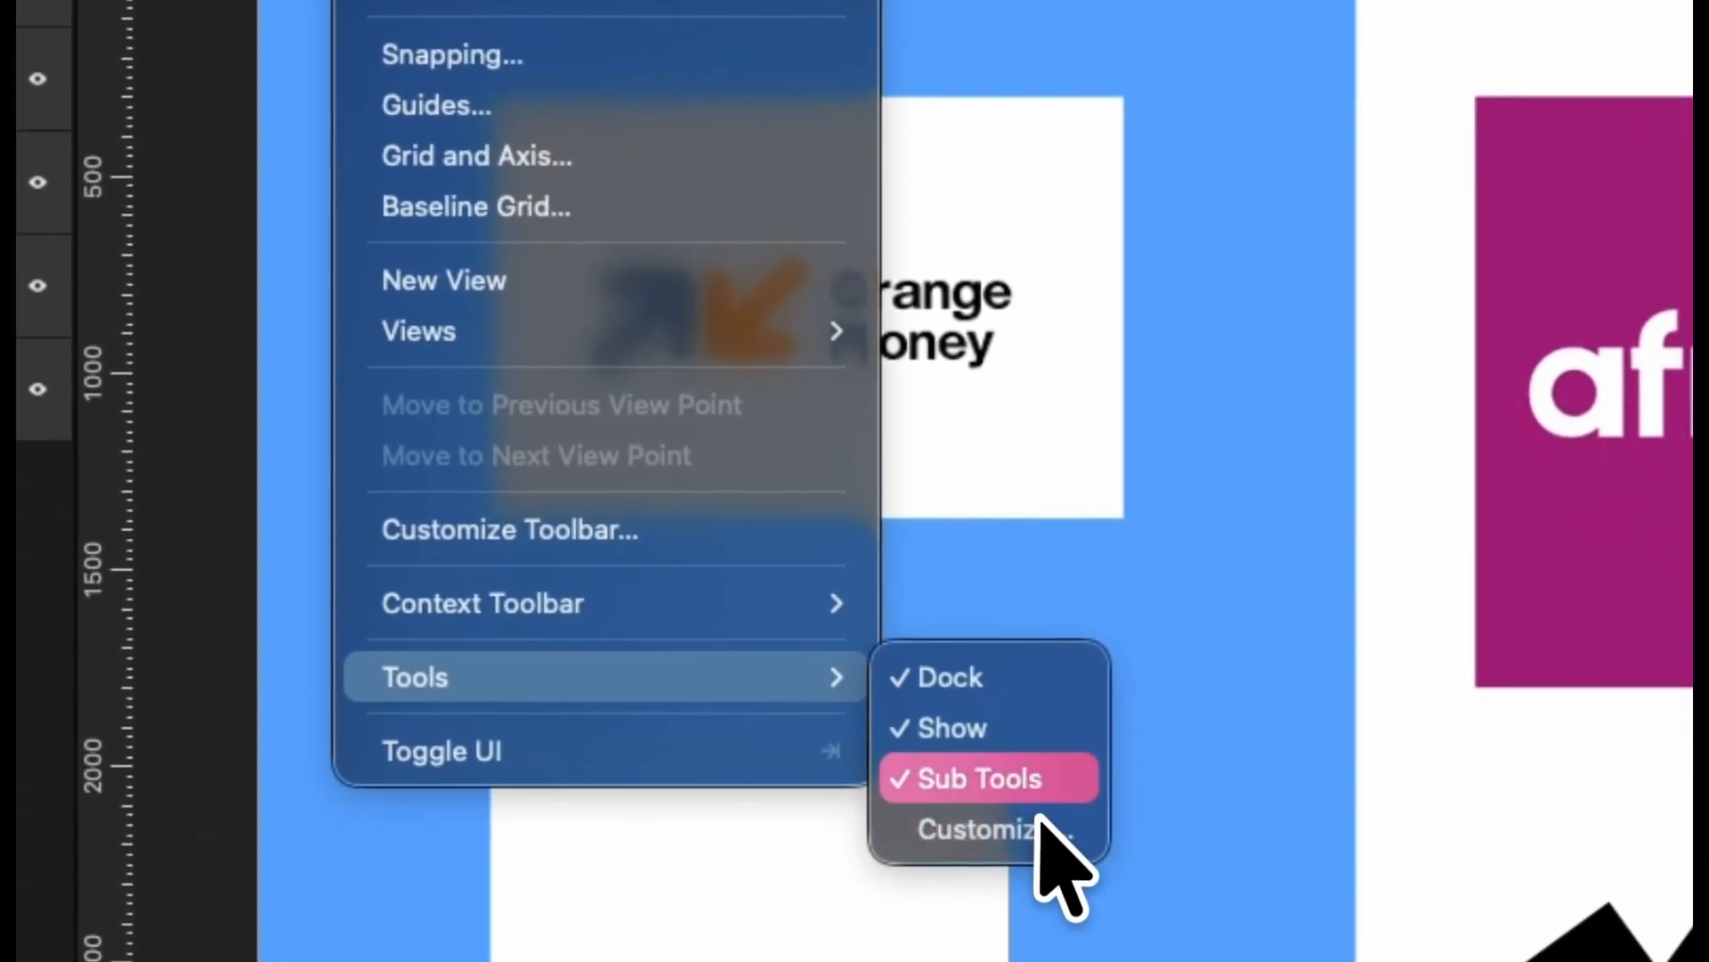
click(1296, 752)
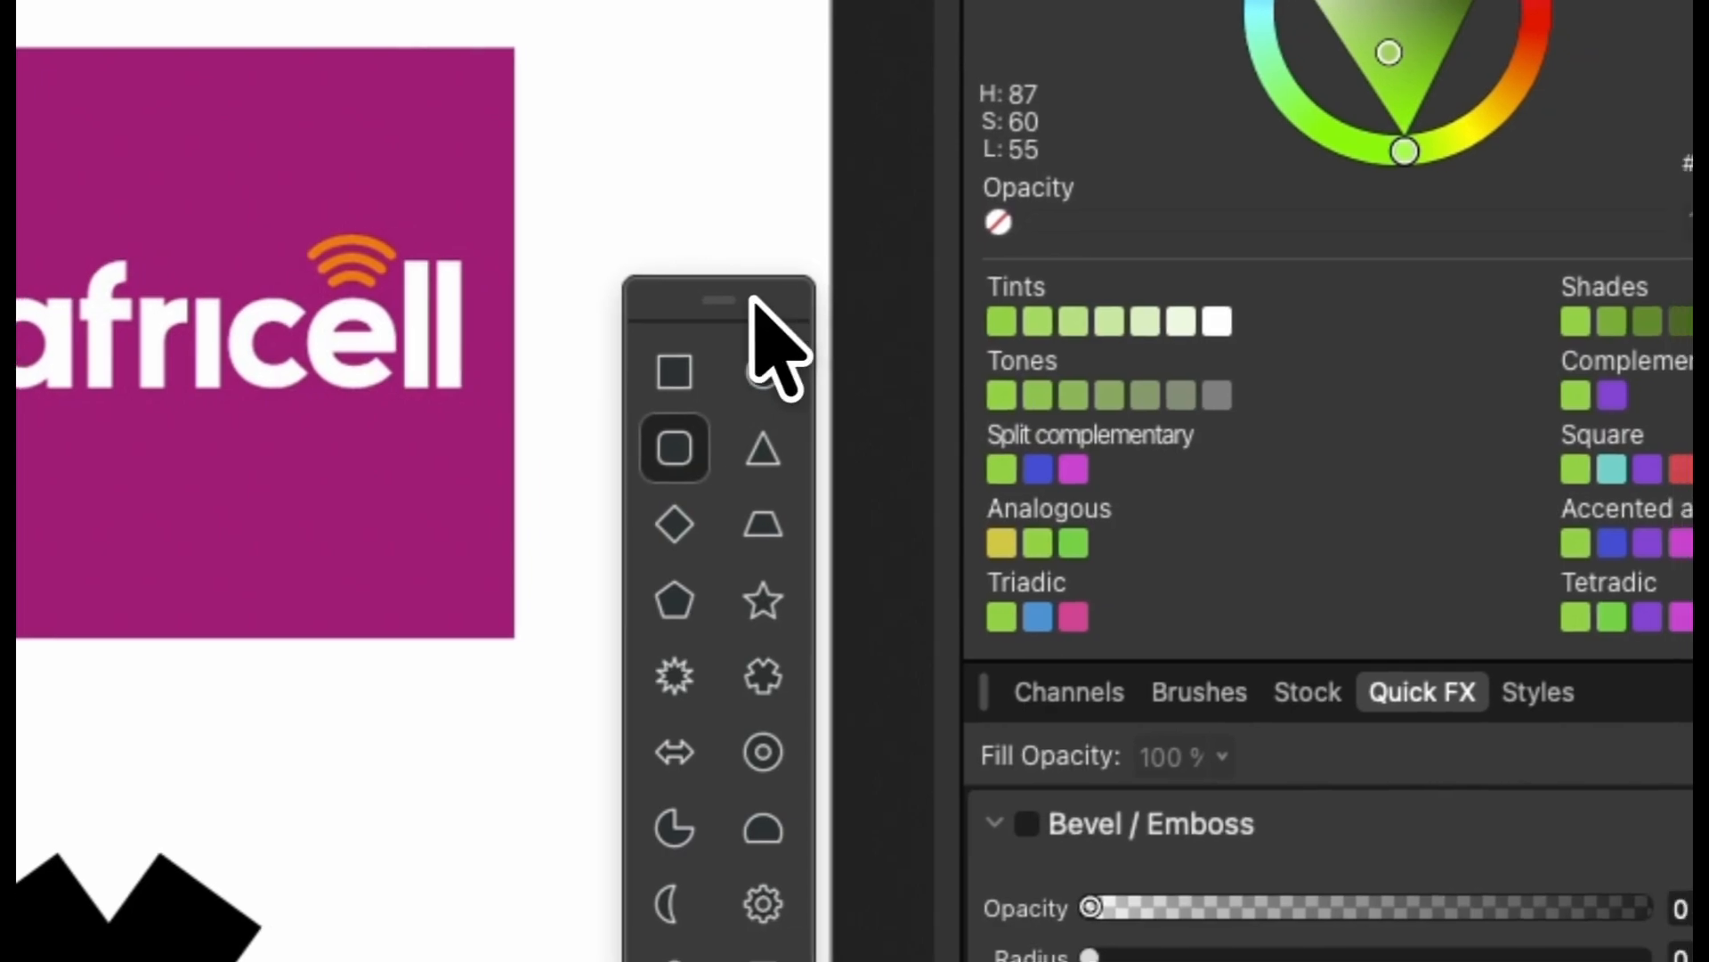
drag(752, 303, 723, 194)
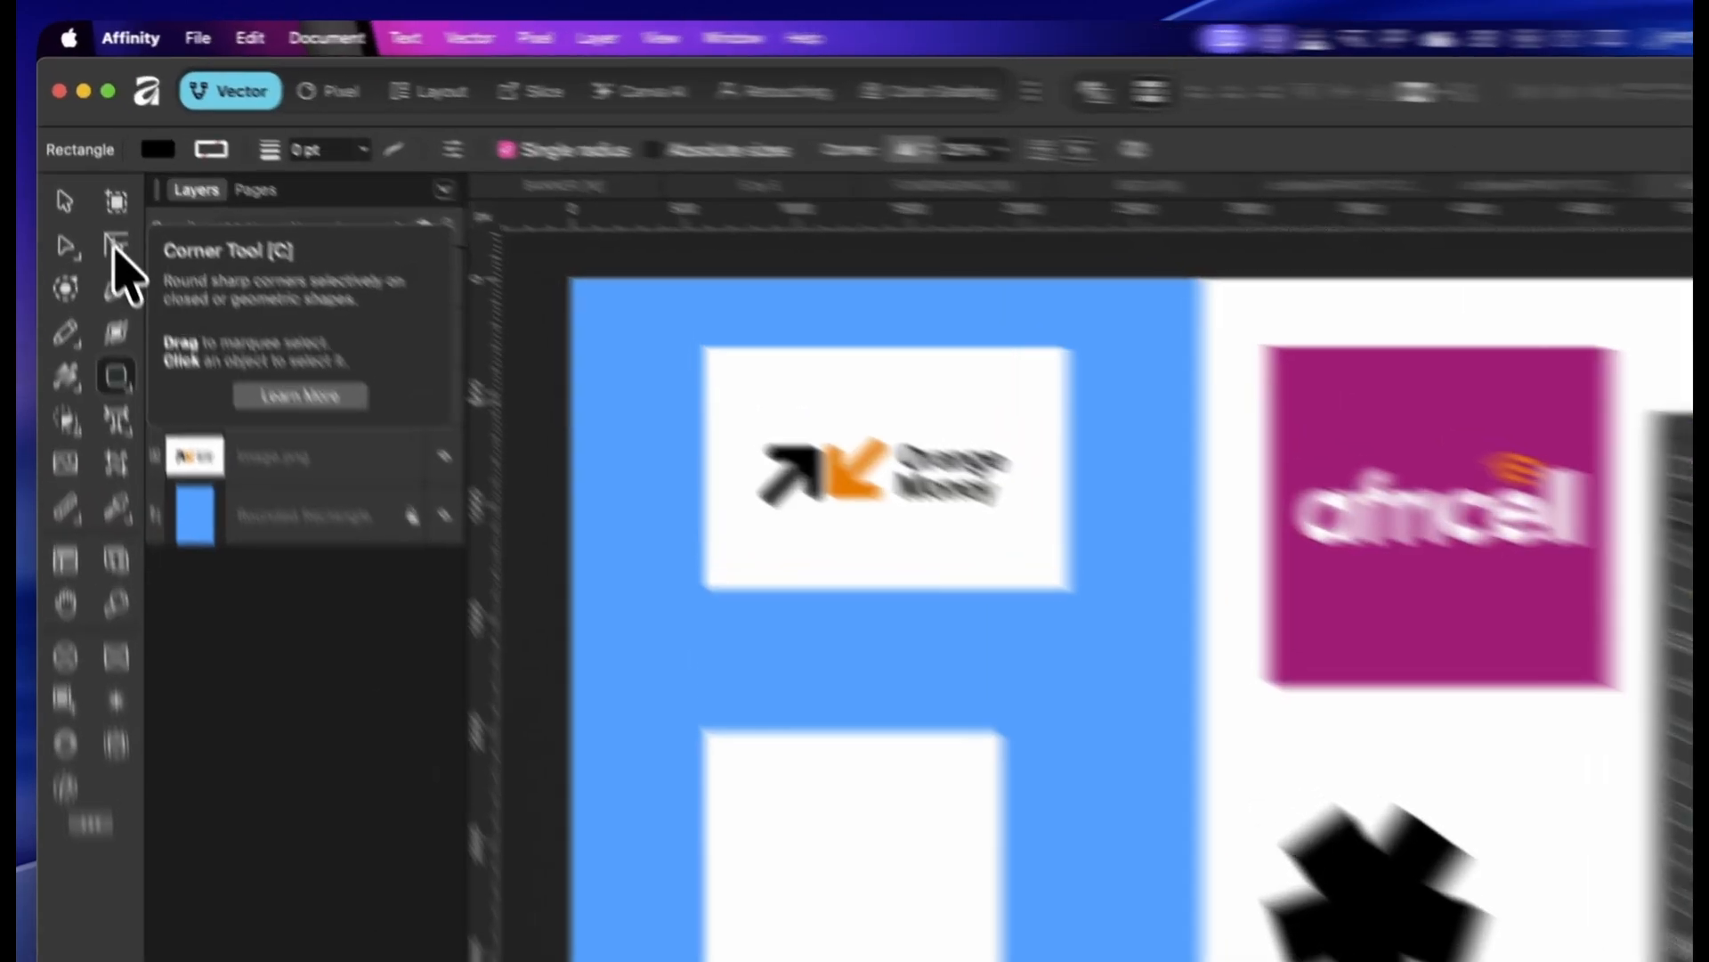
Draw a black triangle on the white area beside the black square star
click(93, 179)
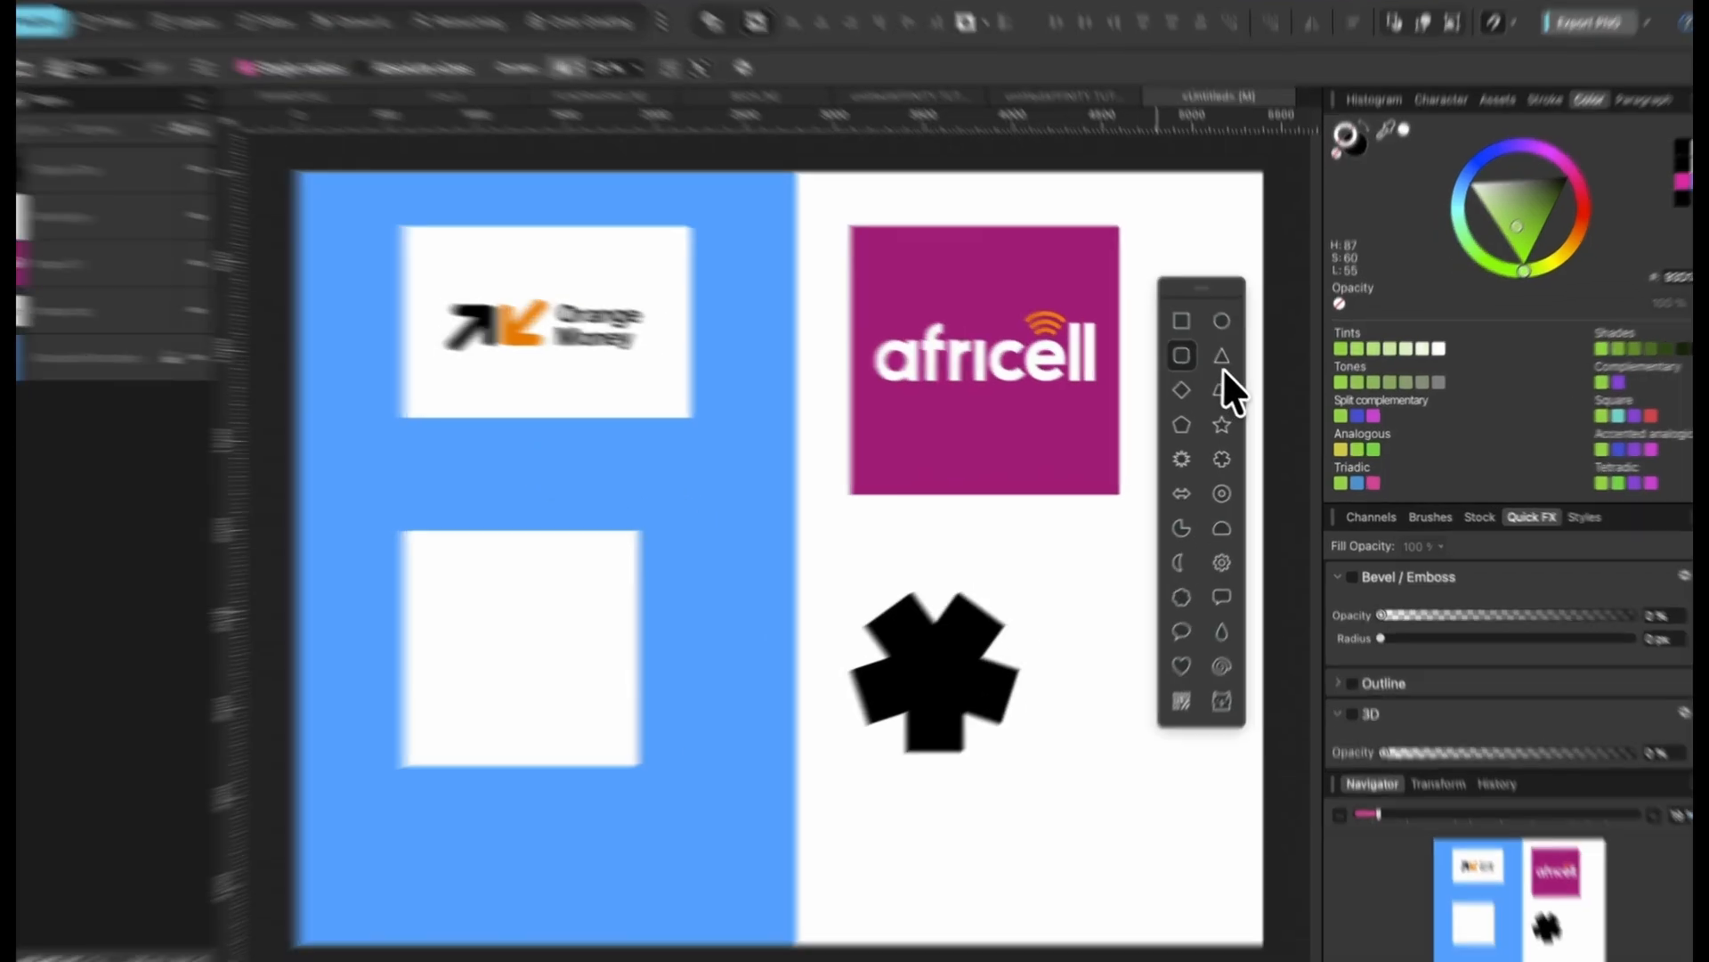
click(1234, 367)
key(space)
drag(1105, 545, 803, 383)
drag(669, 142, 916, 542)
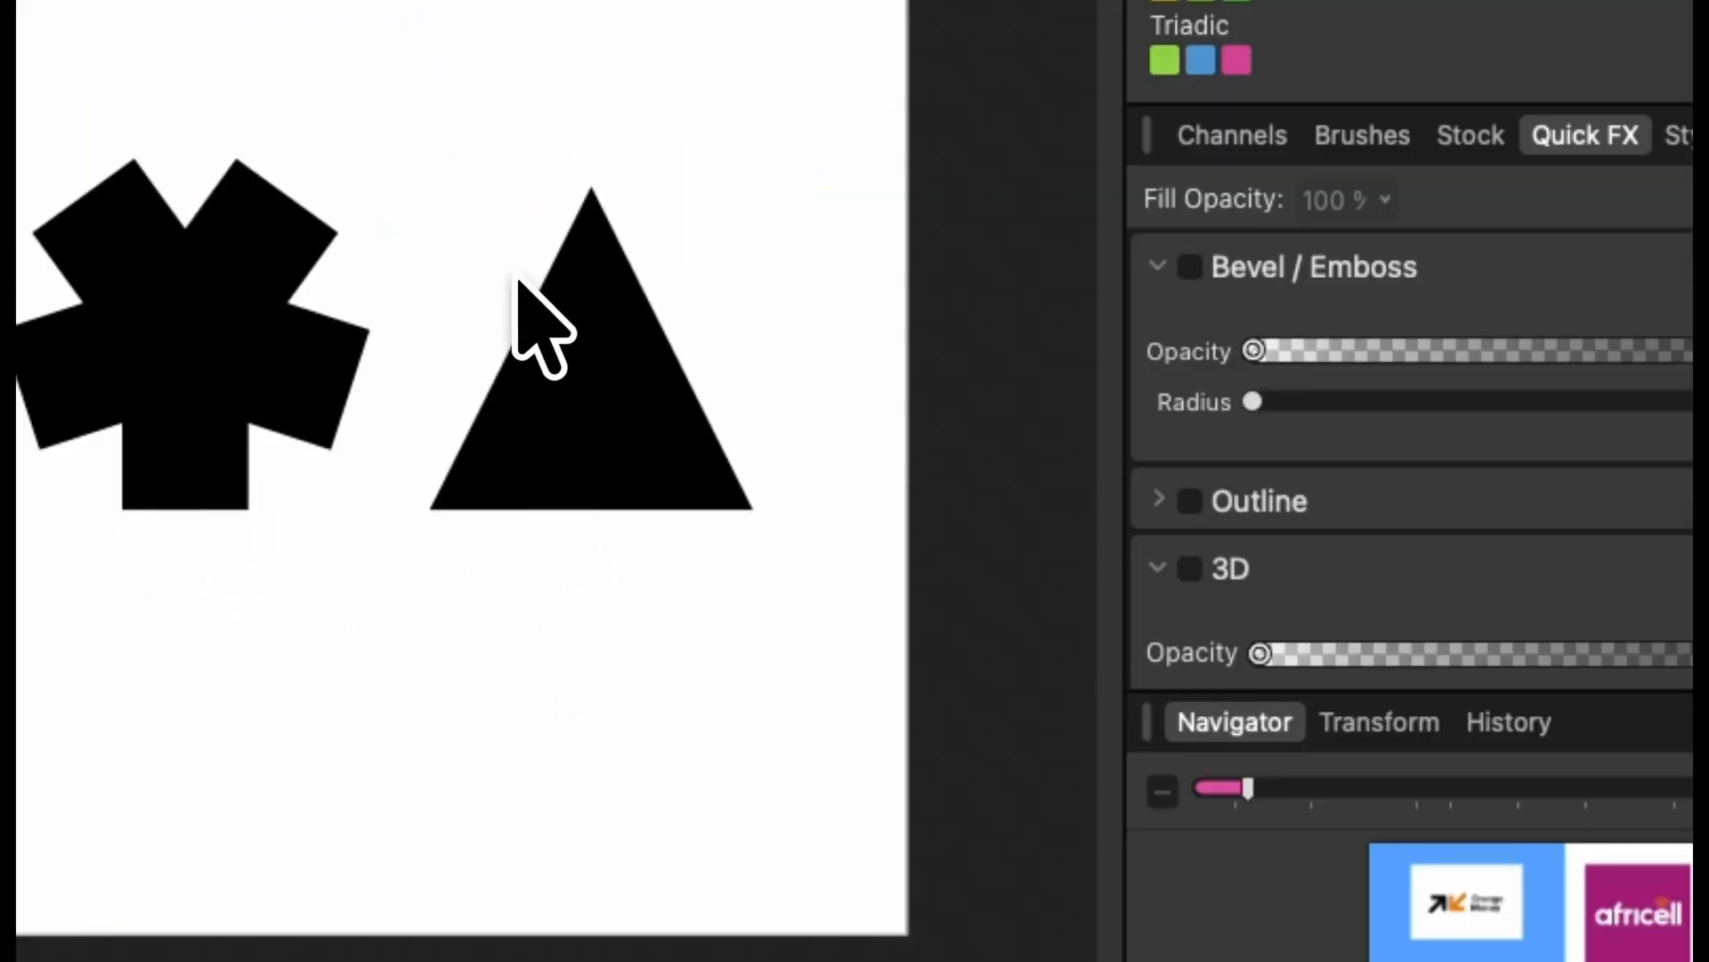
Try to skew the triangle by shifting its top point to the right
drag(452, 145, 737, 681)
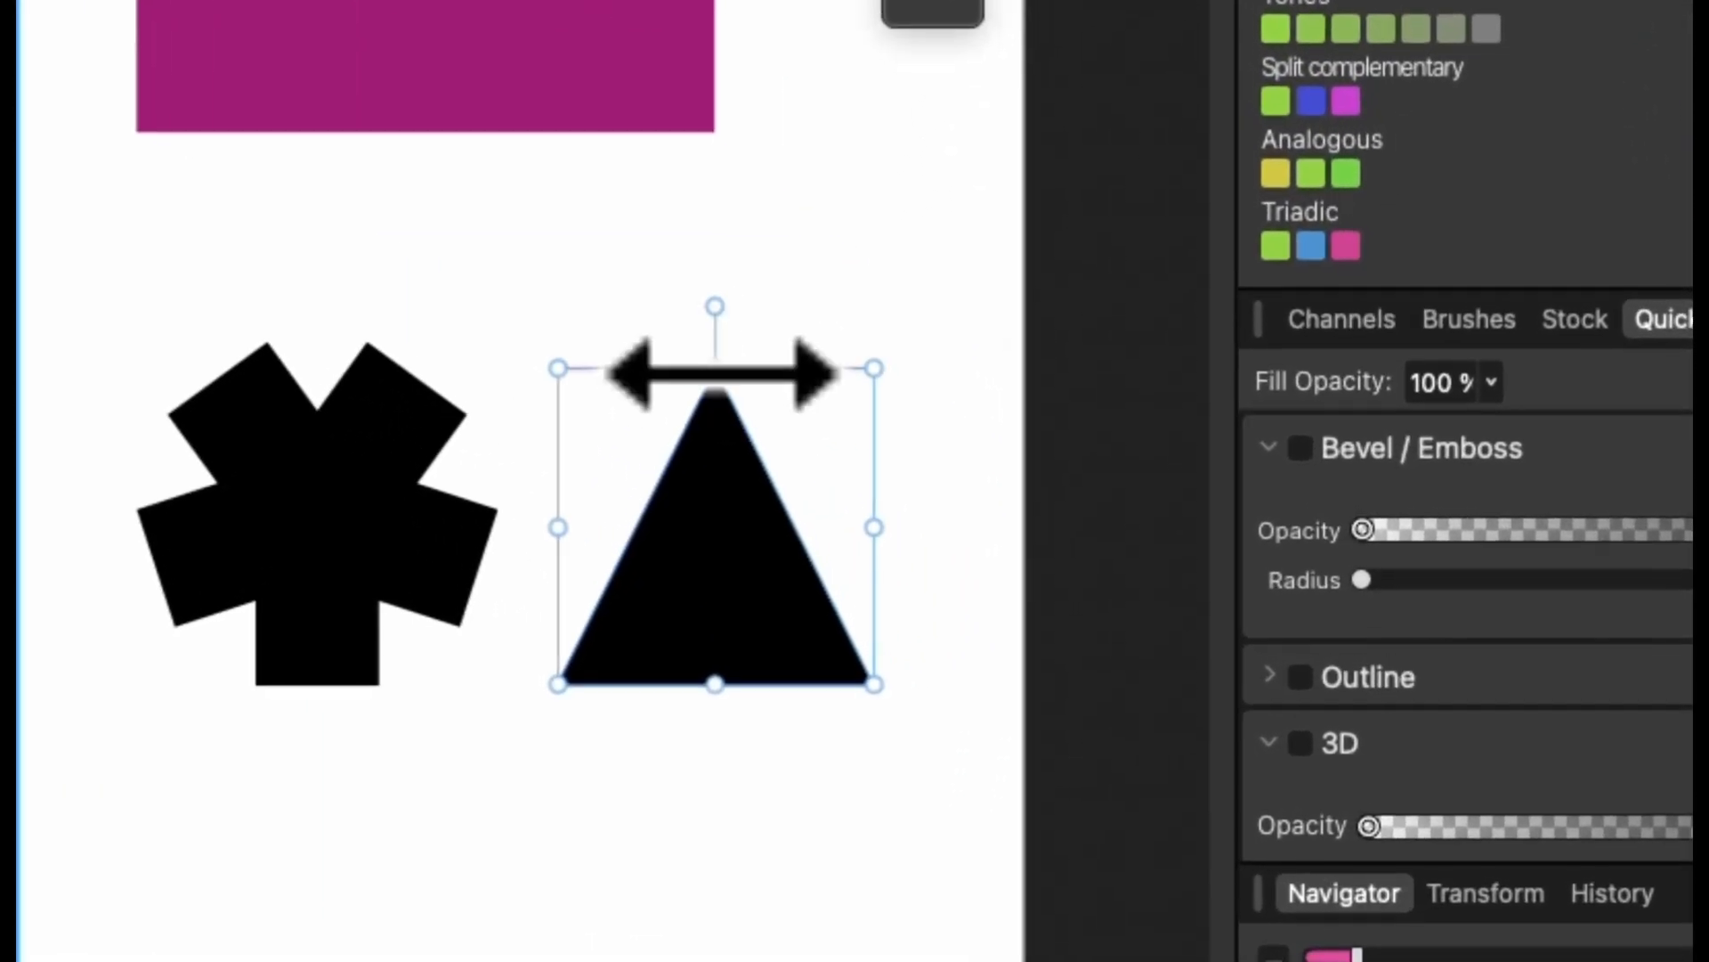
drag(1108, 531, 1118, 580)
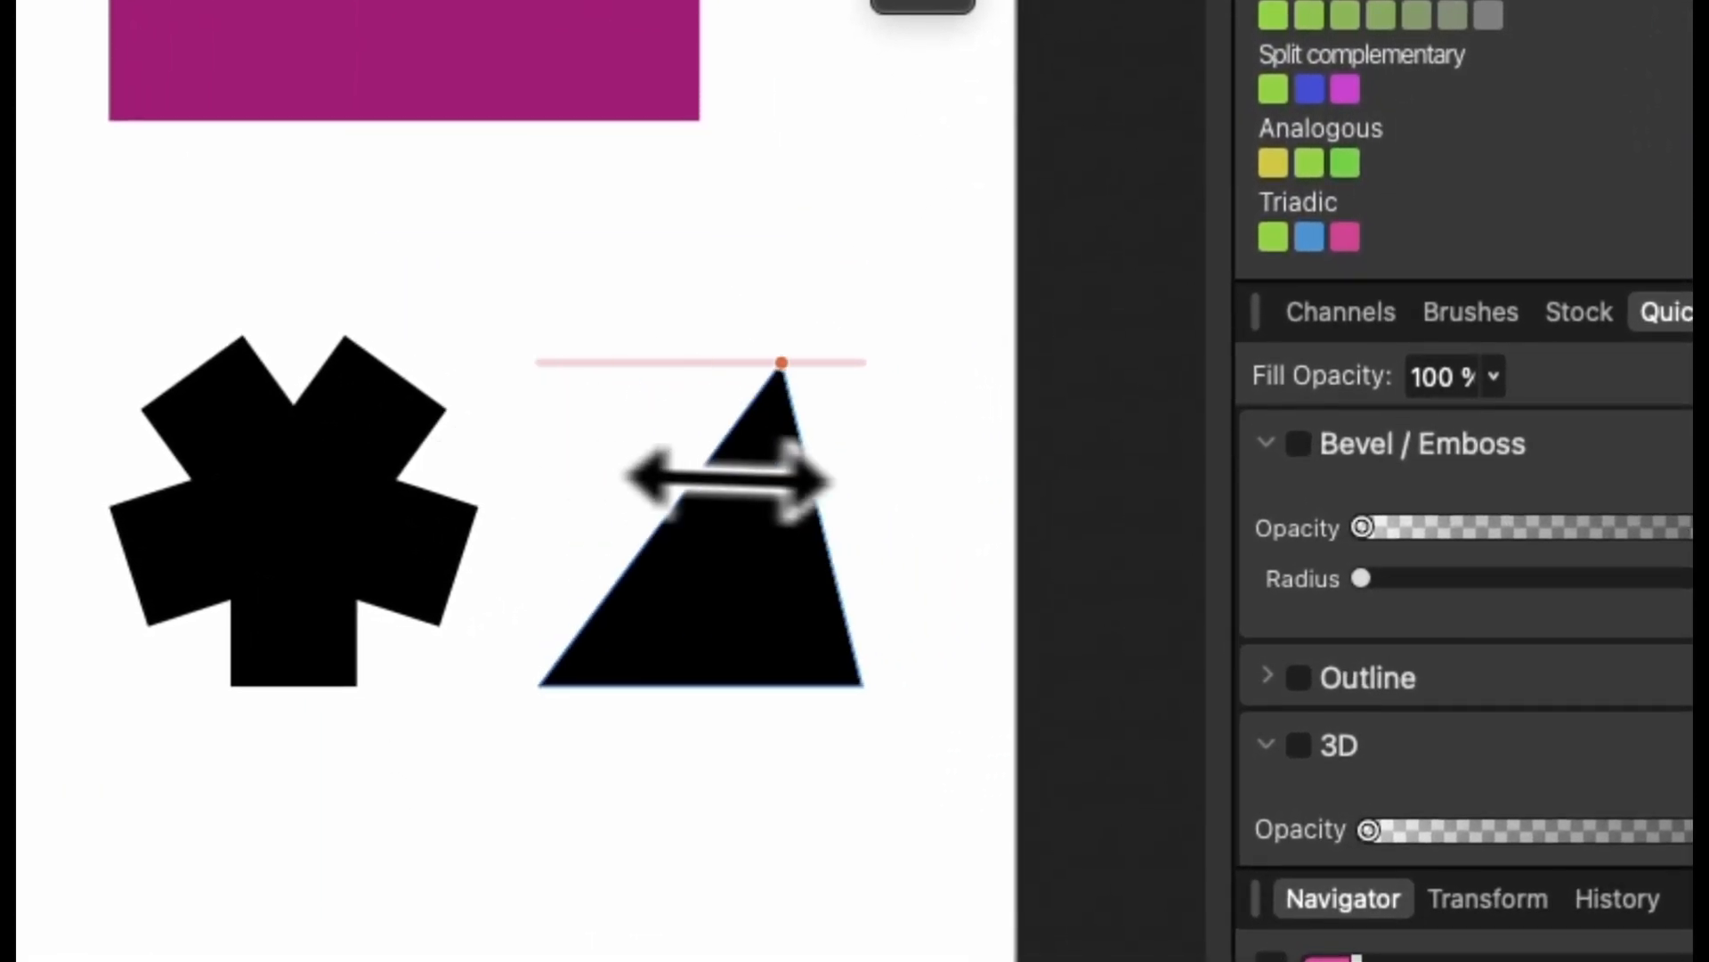
key(super+z)
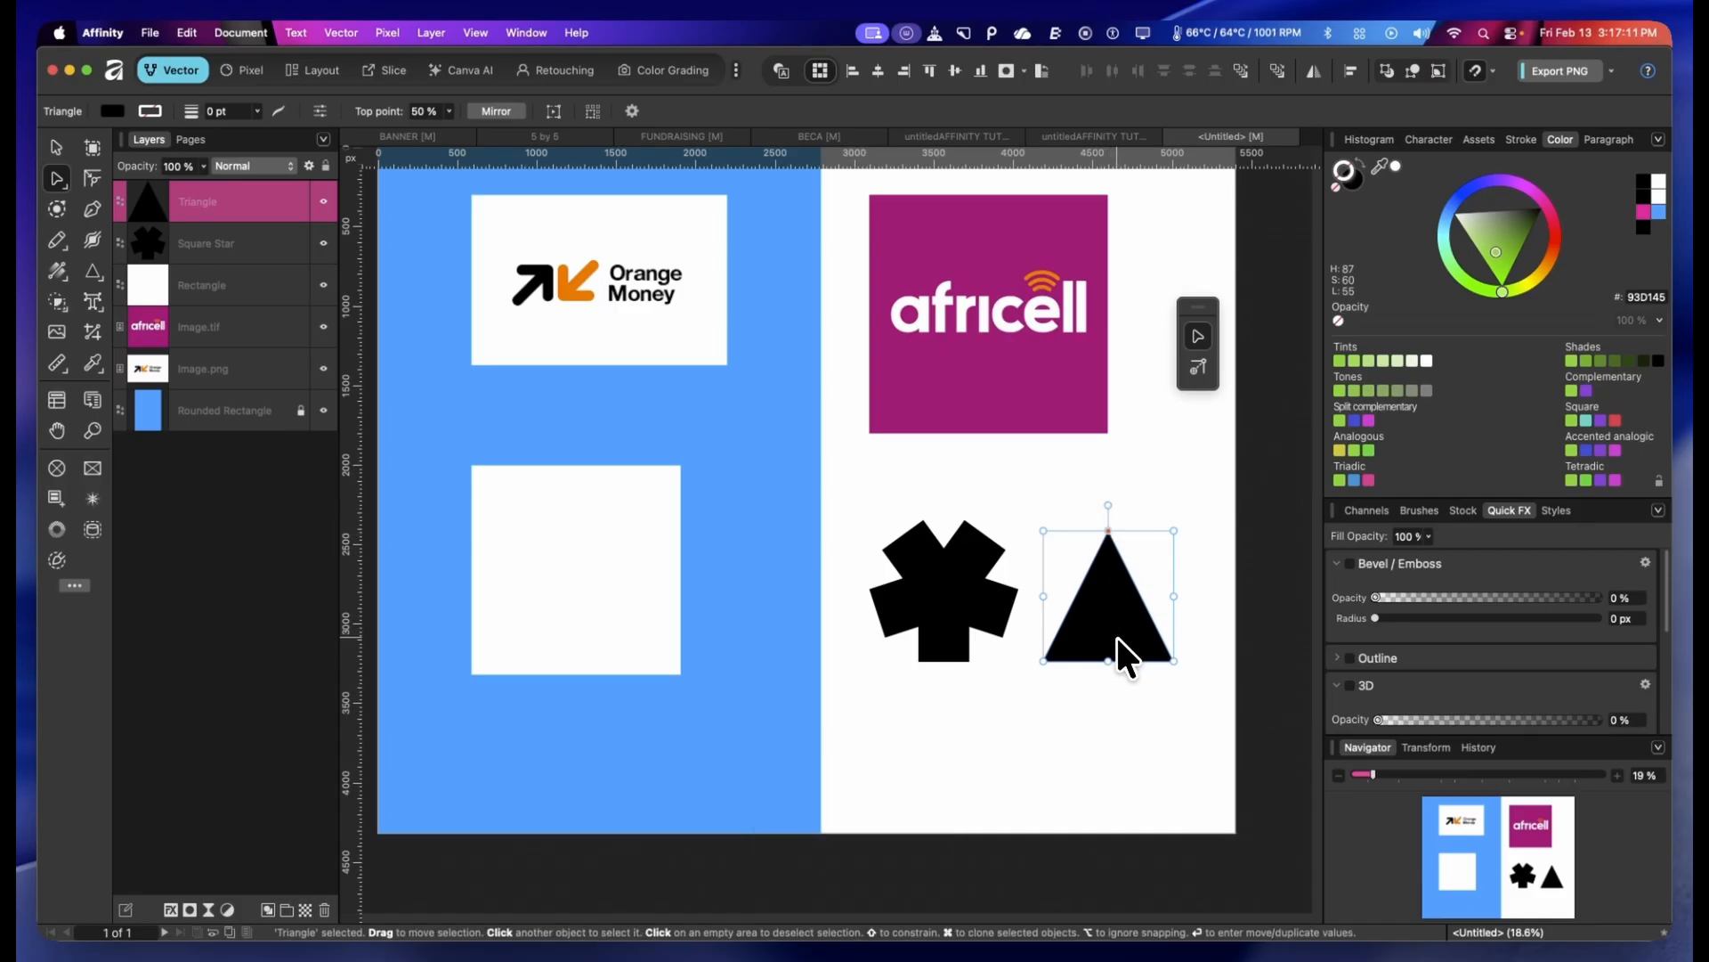
Convert the black triangle to curves
right_click(1112, 601)
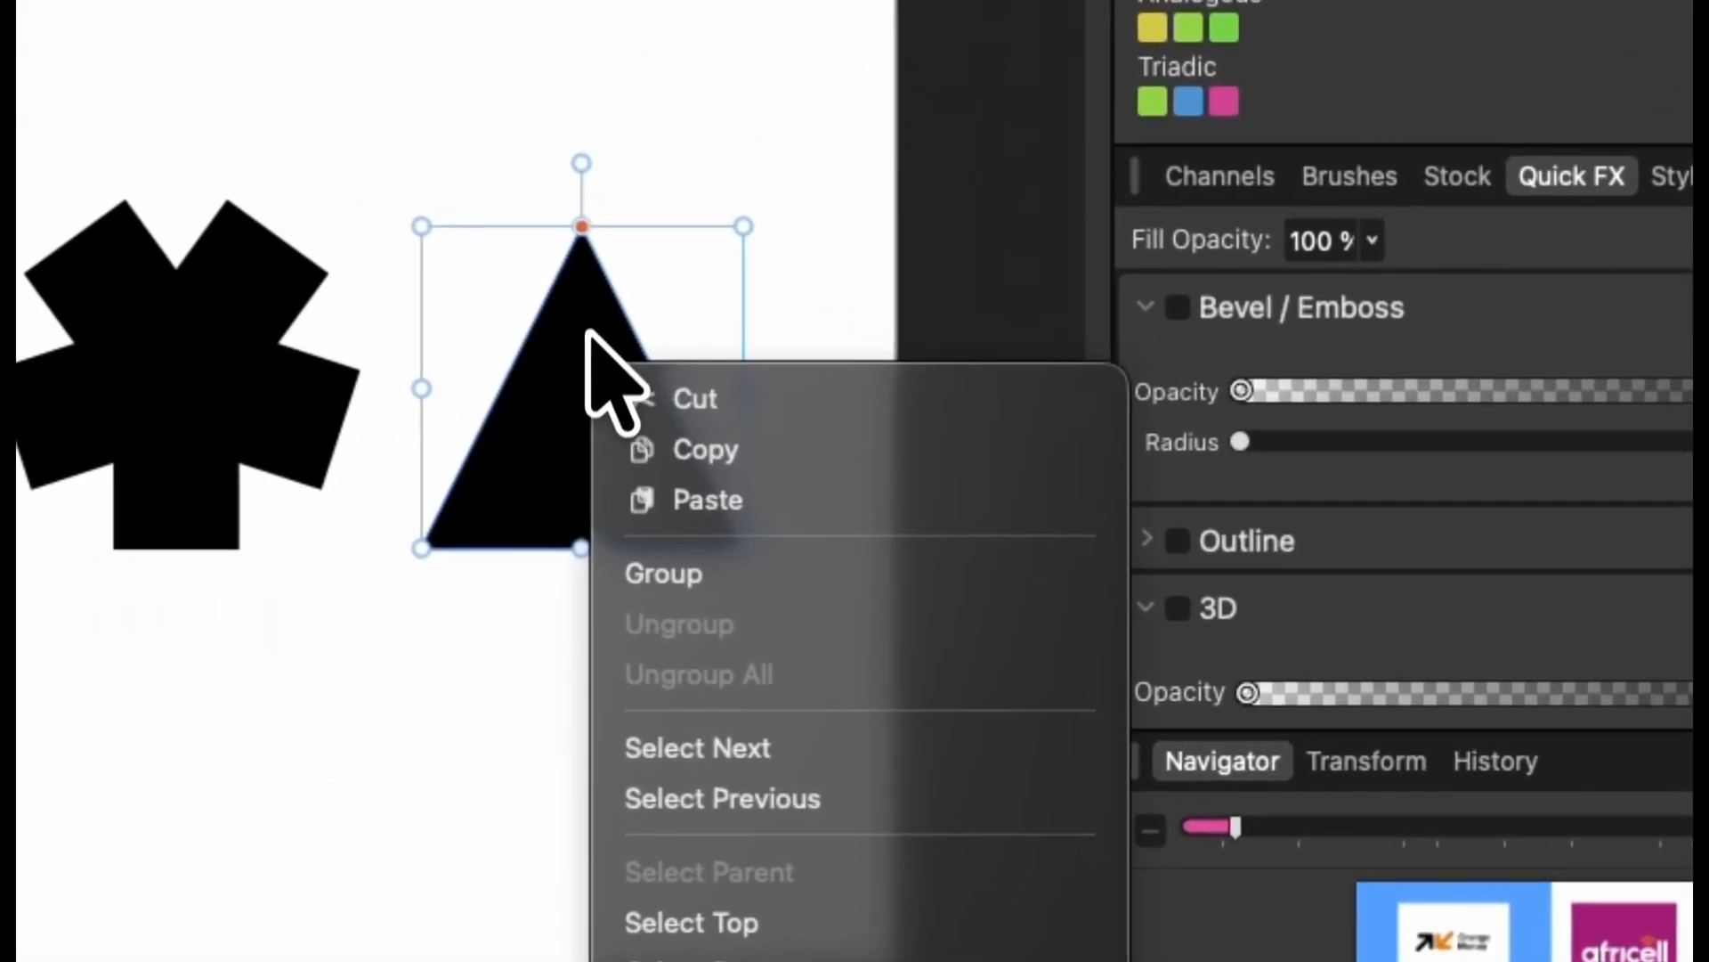
scroll(688, 699, down, 6)
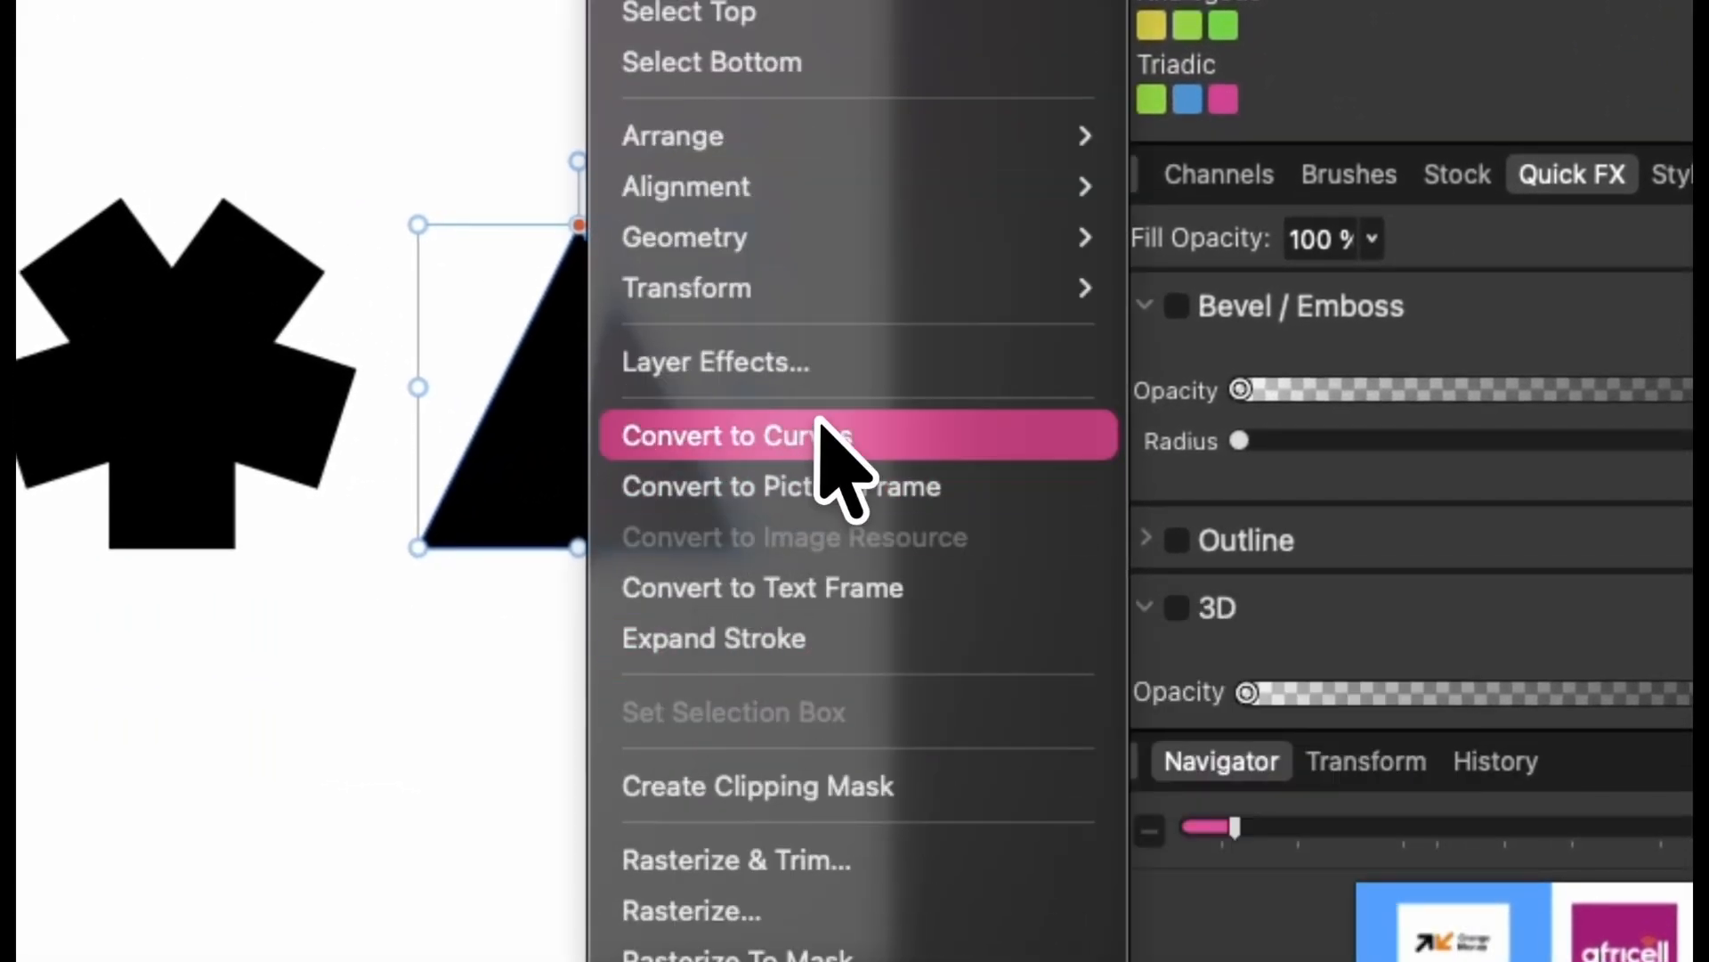
click(979, 435)
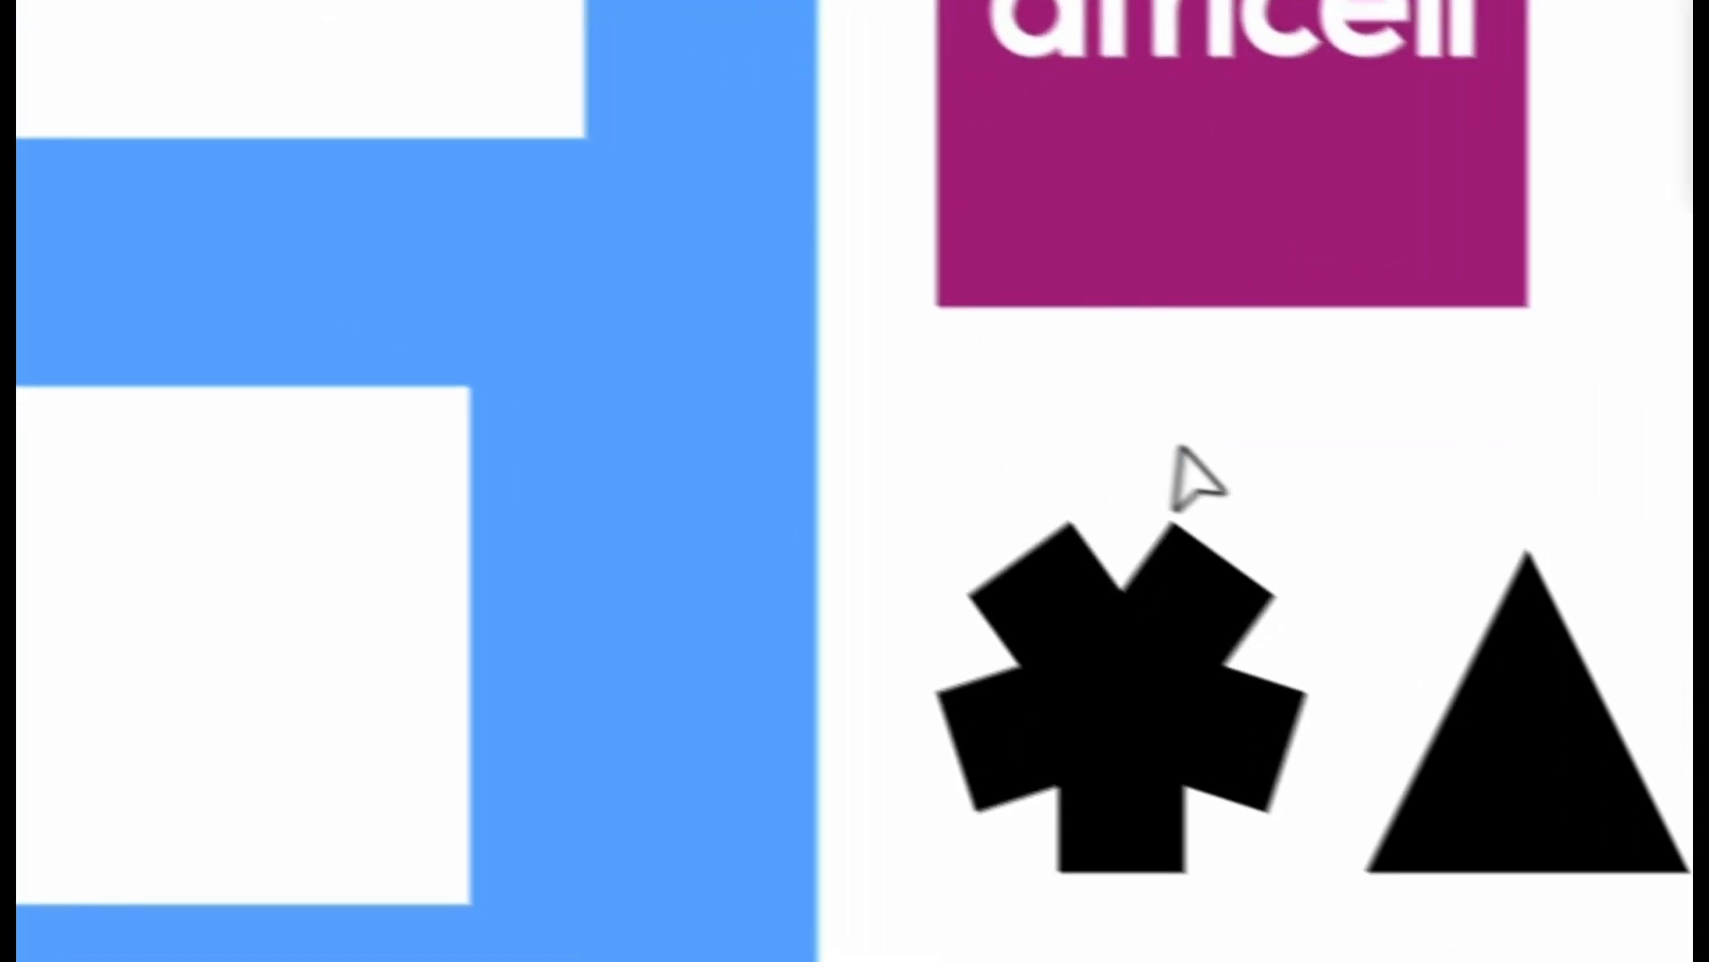
Select all three triangle nodes and round them slightly with the Corner Tool
drag(1313, 459, 919, 726)
drag(1140, 259, 828, 525)
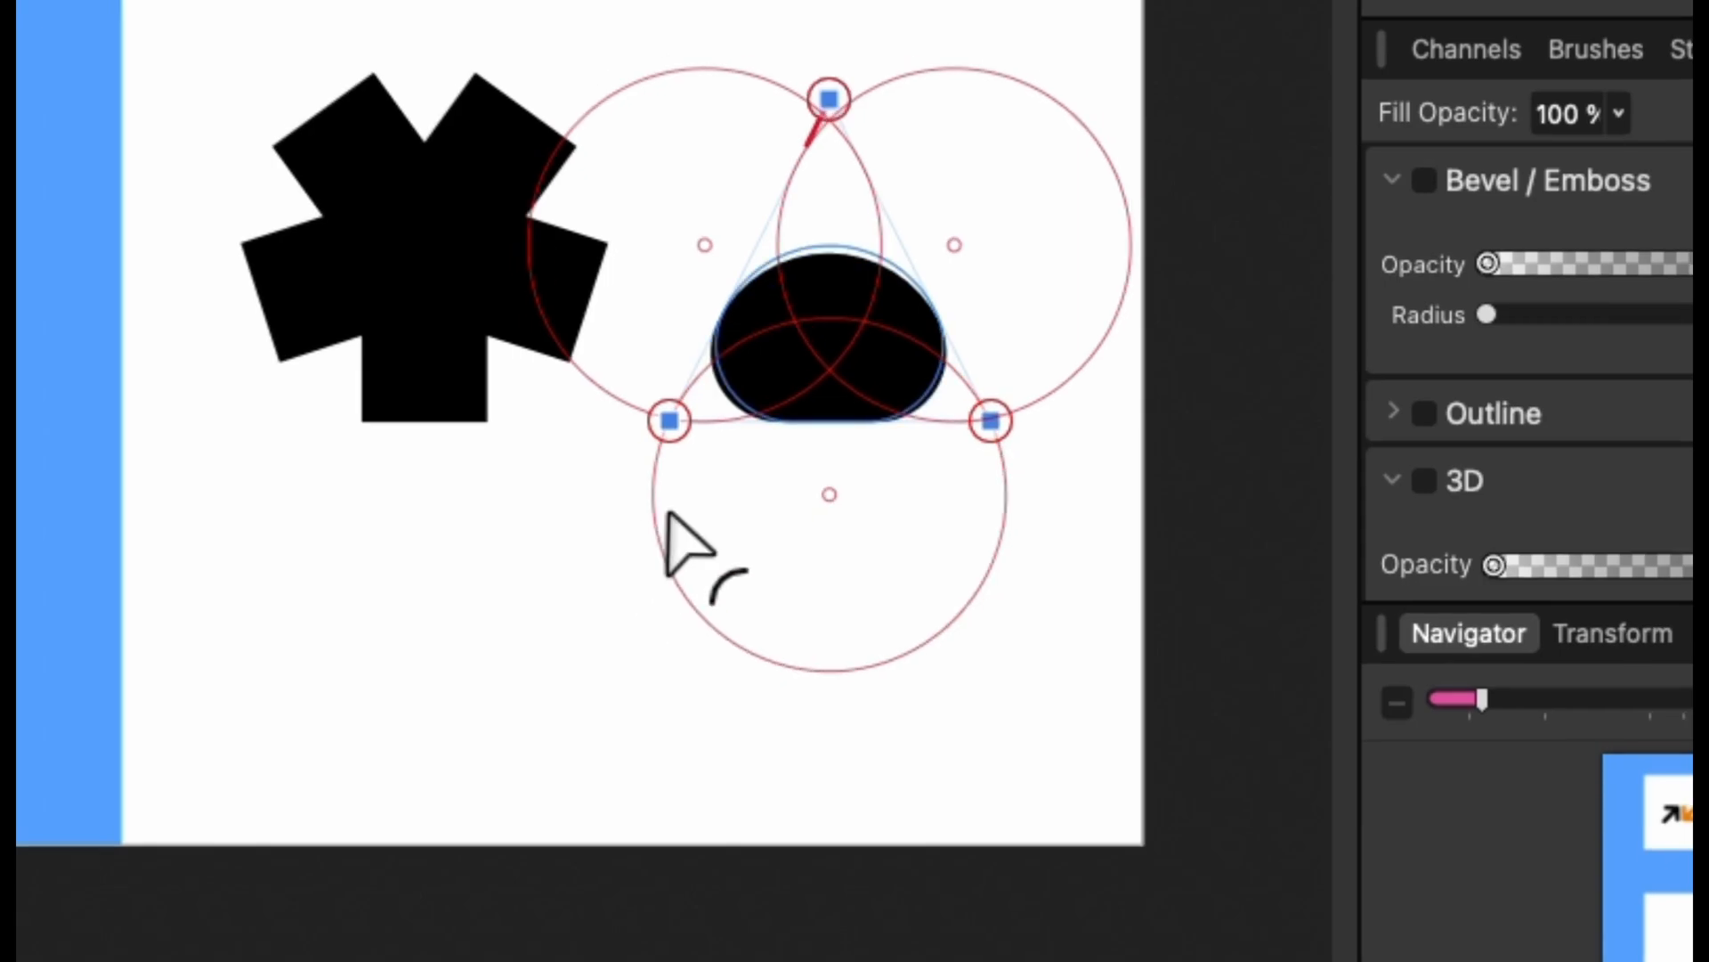
drag(668, 513, 1138, 552)
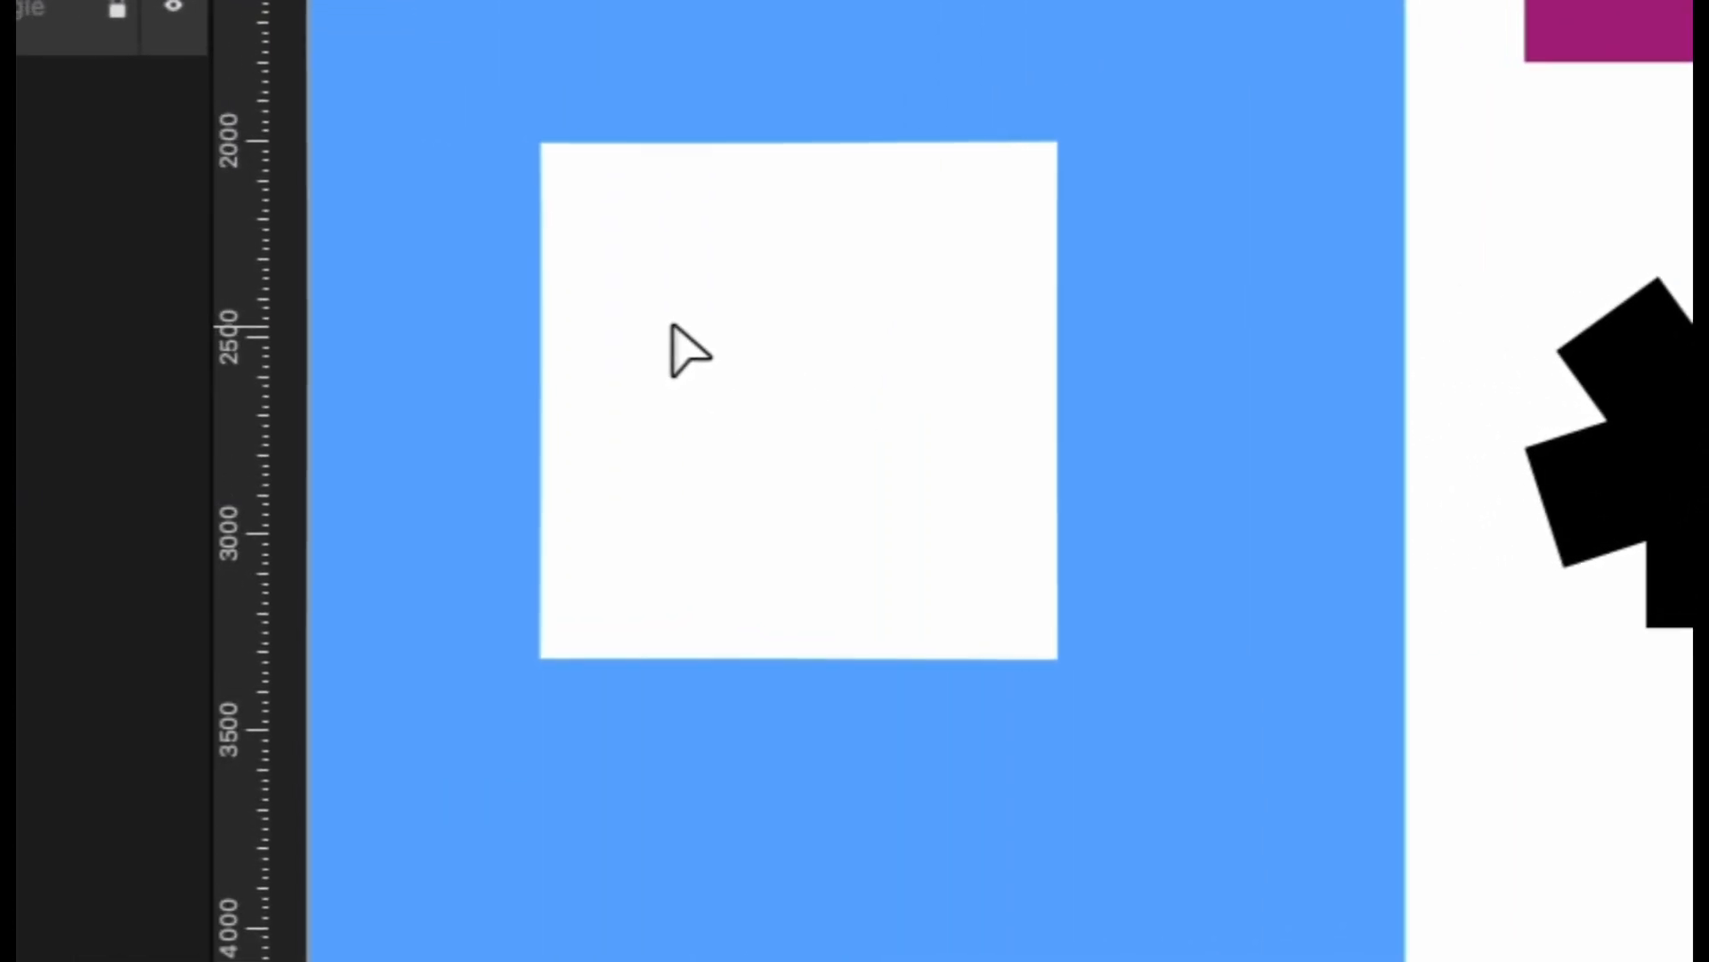
Convert the white square on the blue background to curves
click(574, 548)
right_click(835, 318)
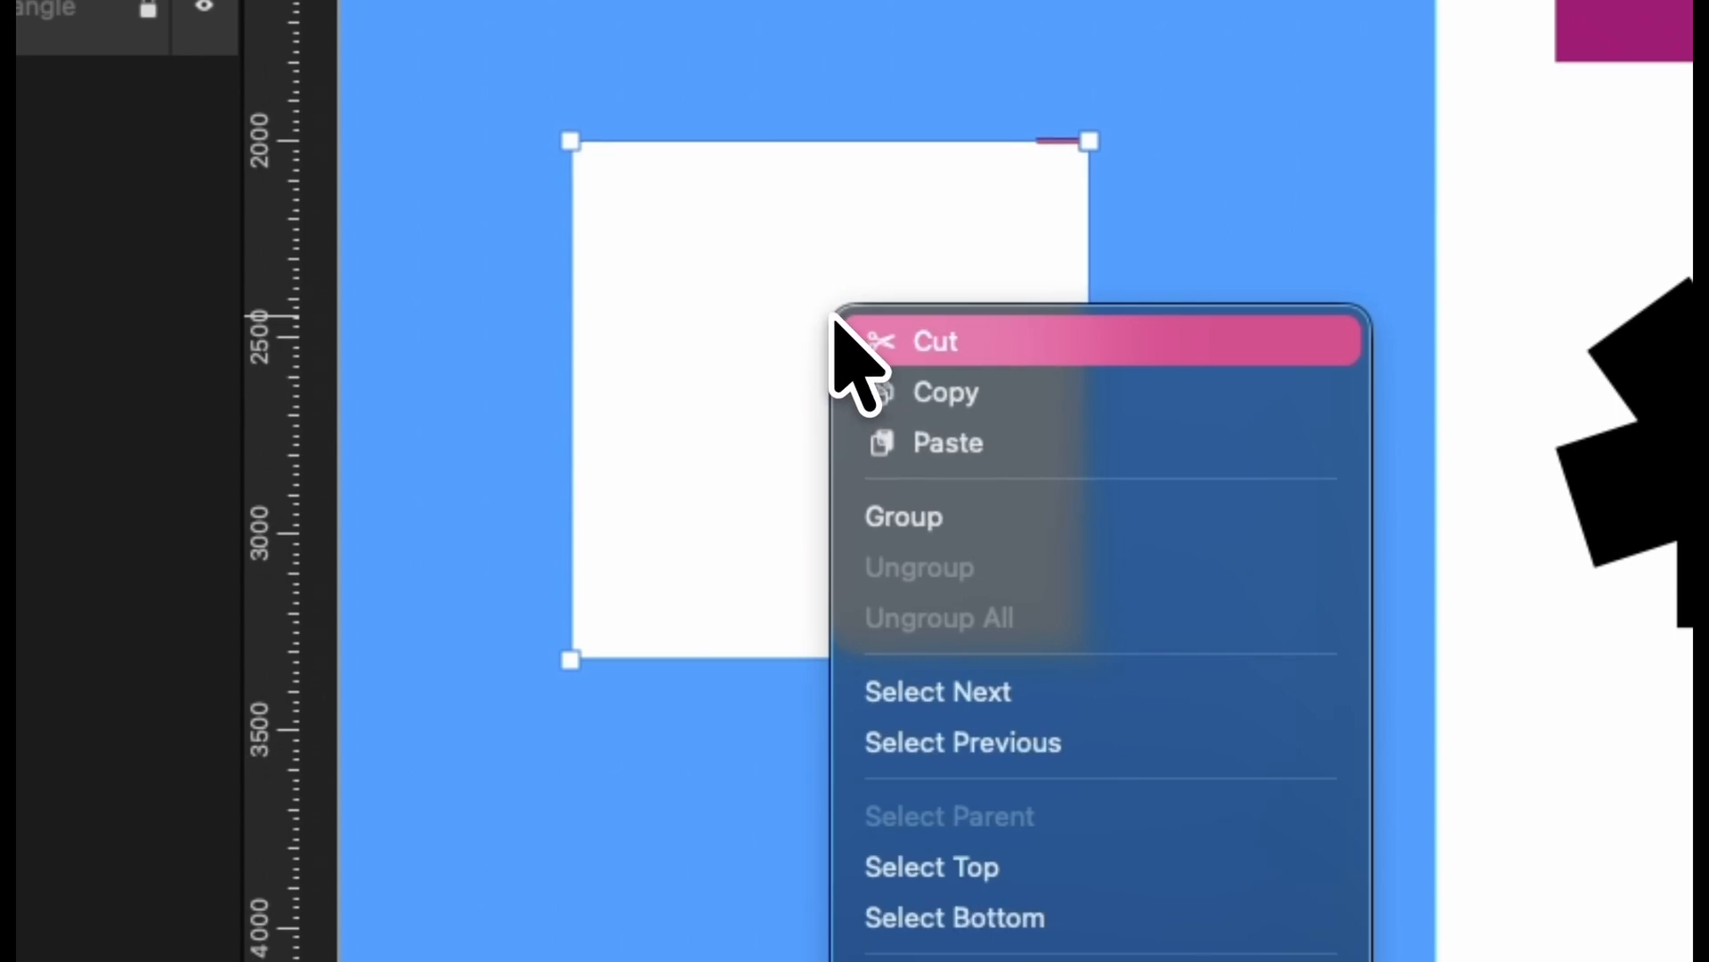
click(1055, 732)
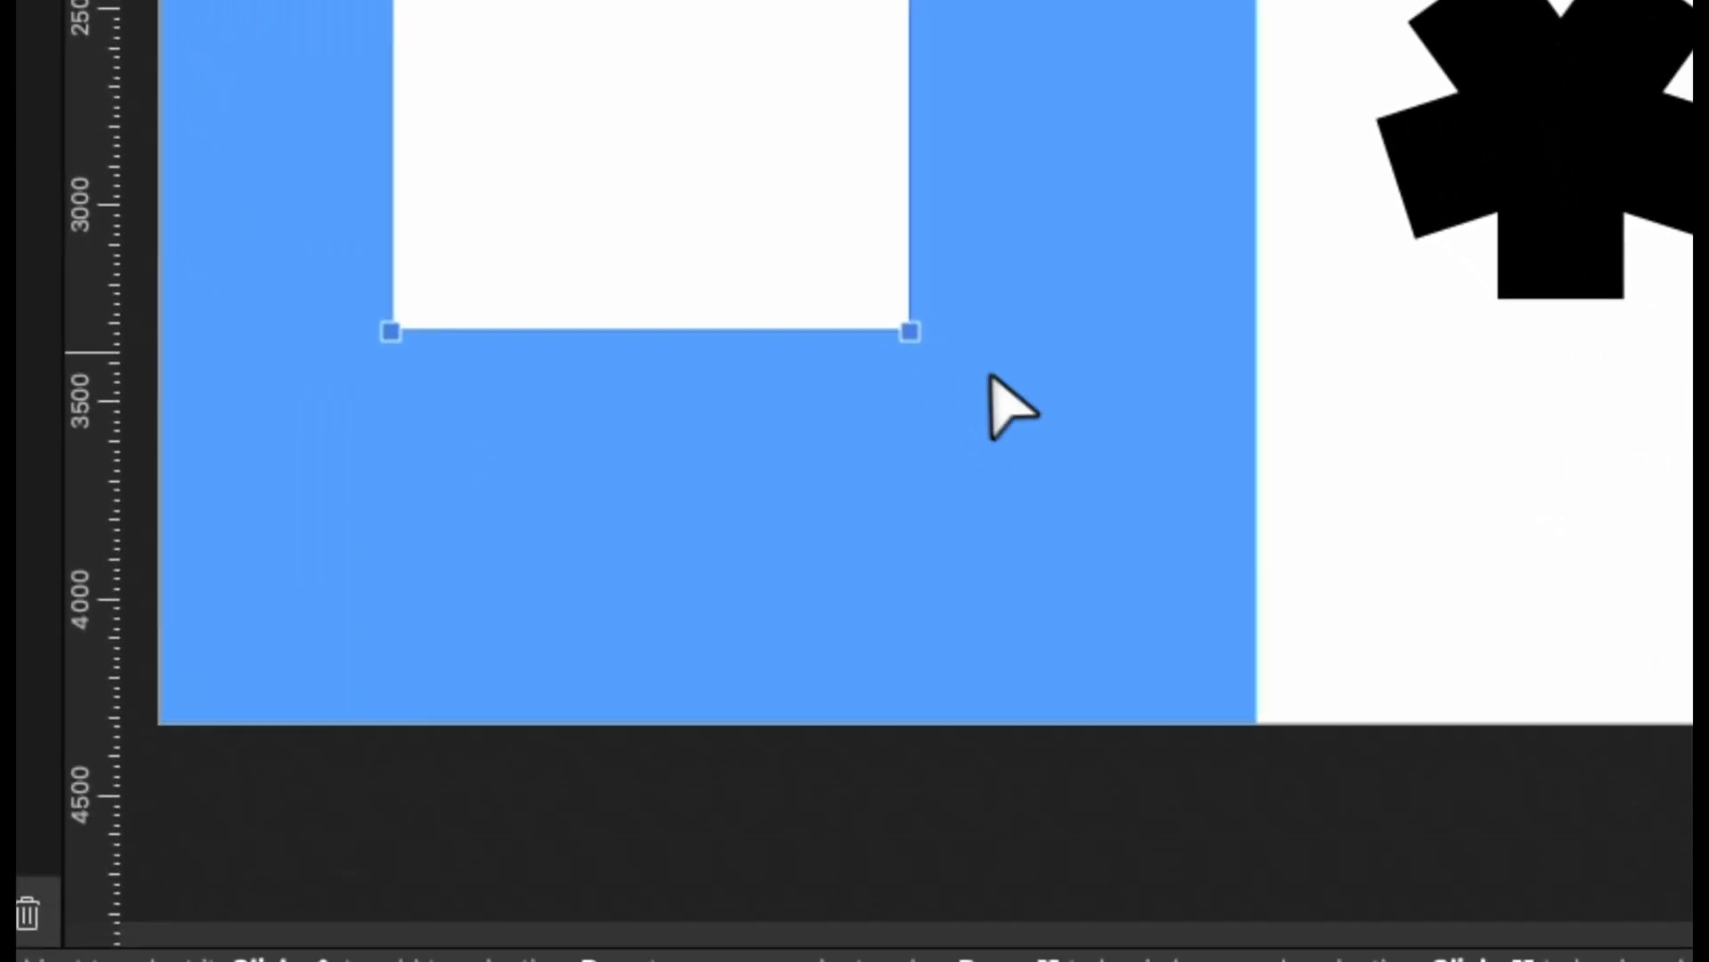
drag(909, 331, 856, 297)
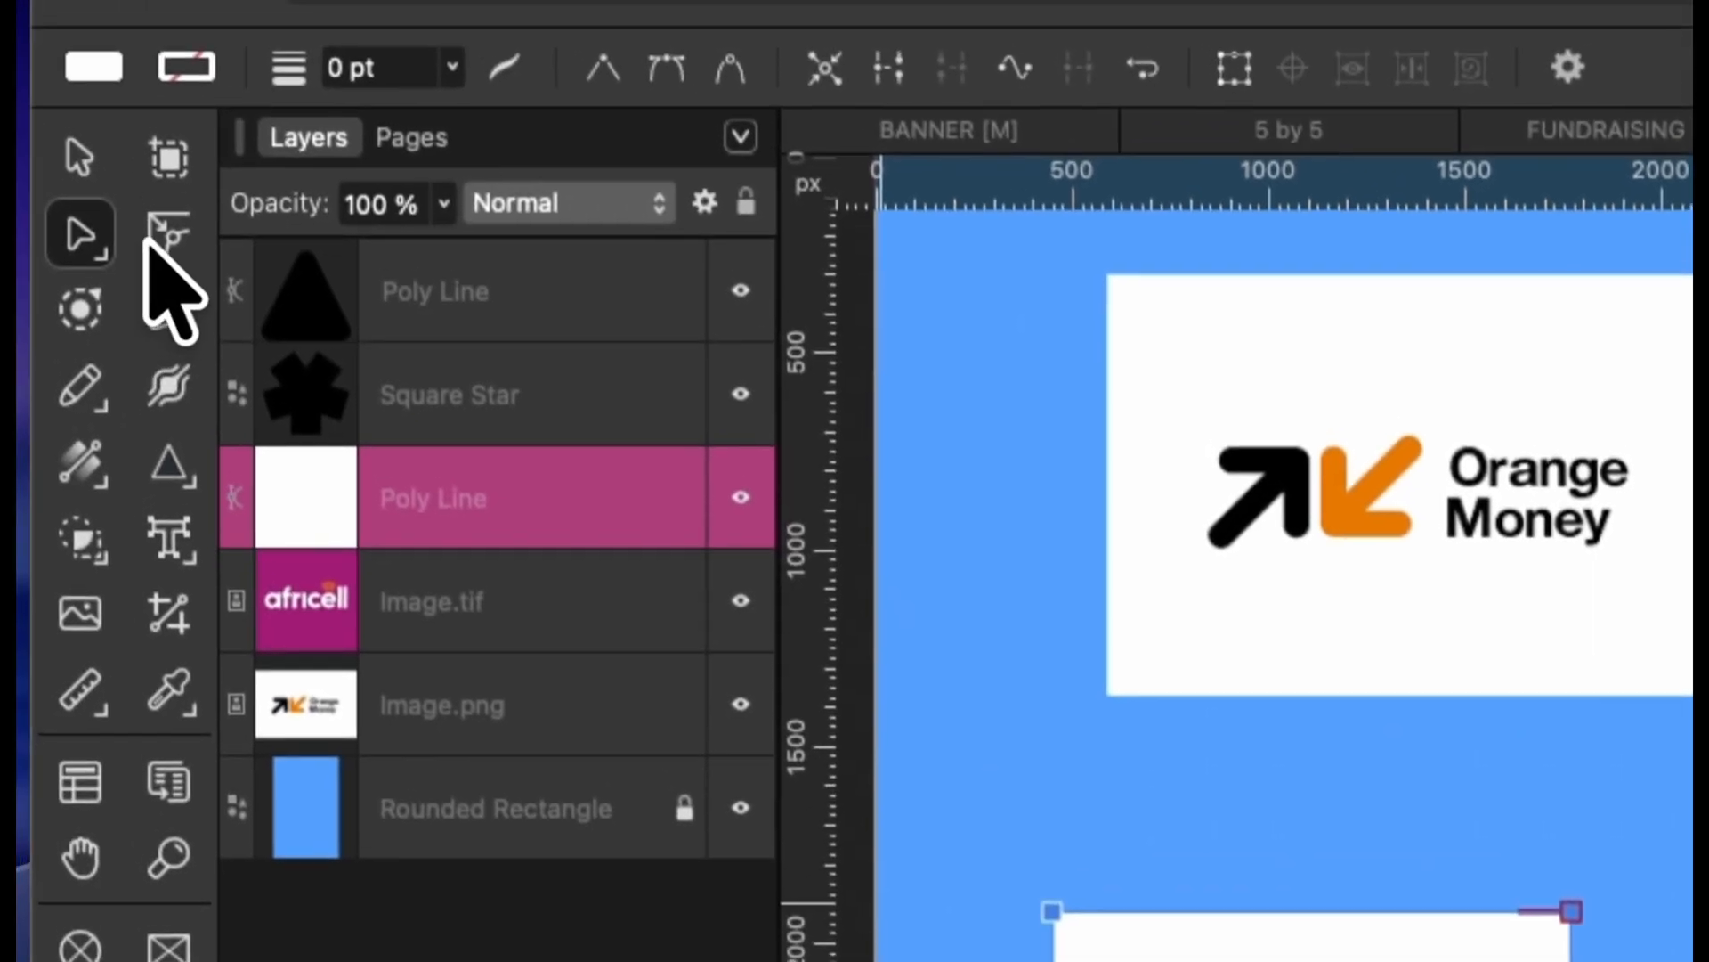
Fully round the white square's upper-right and lower-left corners with the Corner Tool to form a leaf shape
click(170, 238)
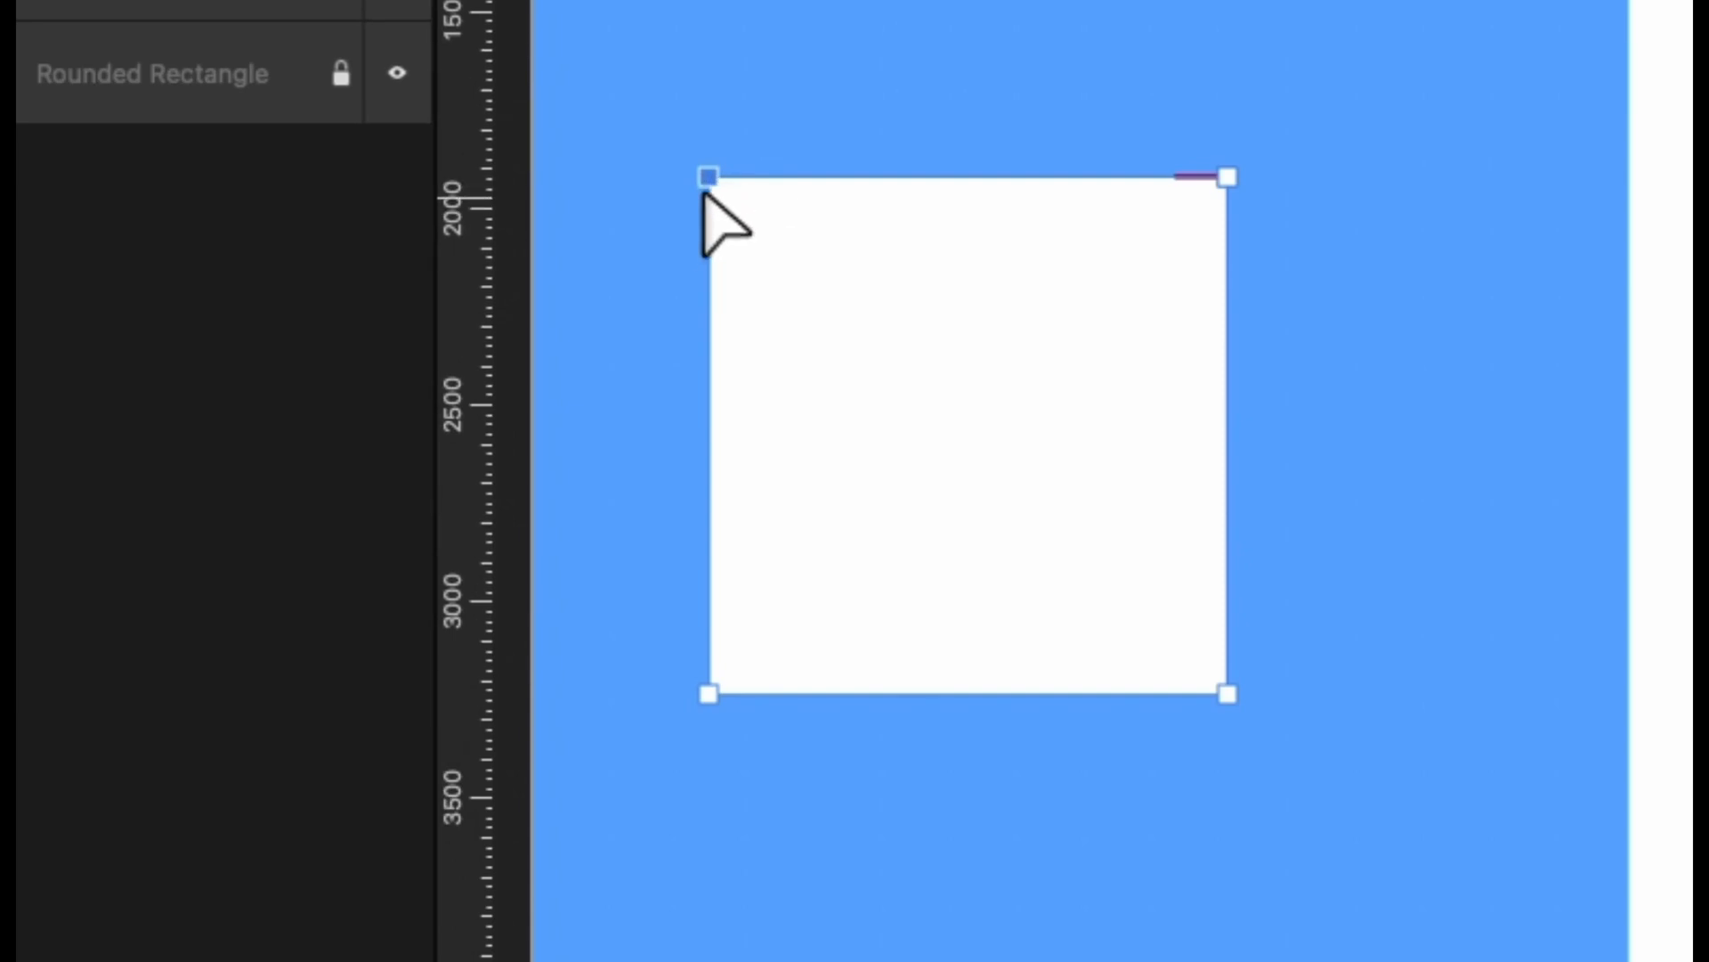
drag(663, 142, 1181, 799)
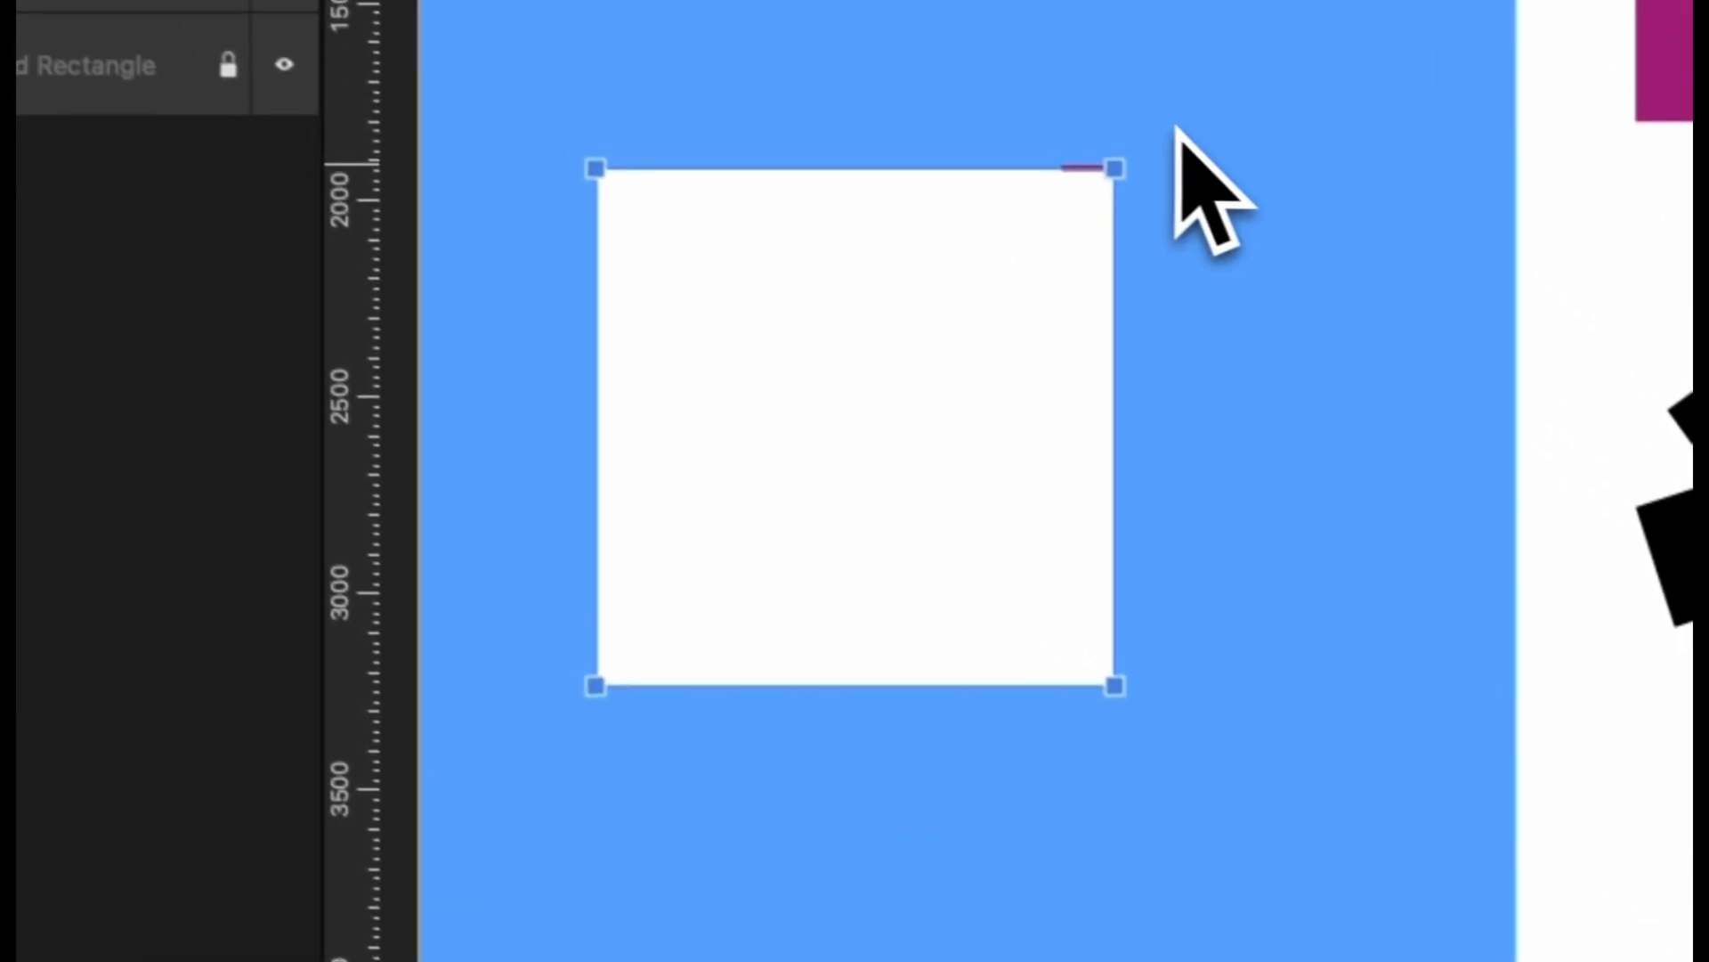
click(1296, 128)
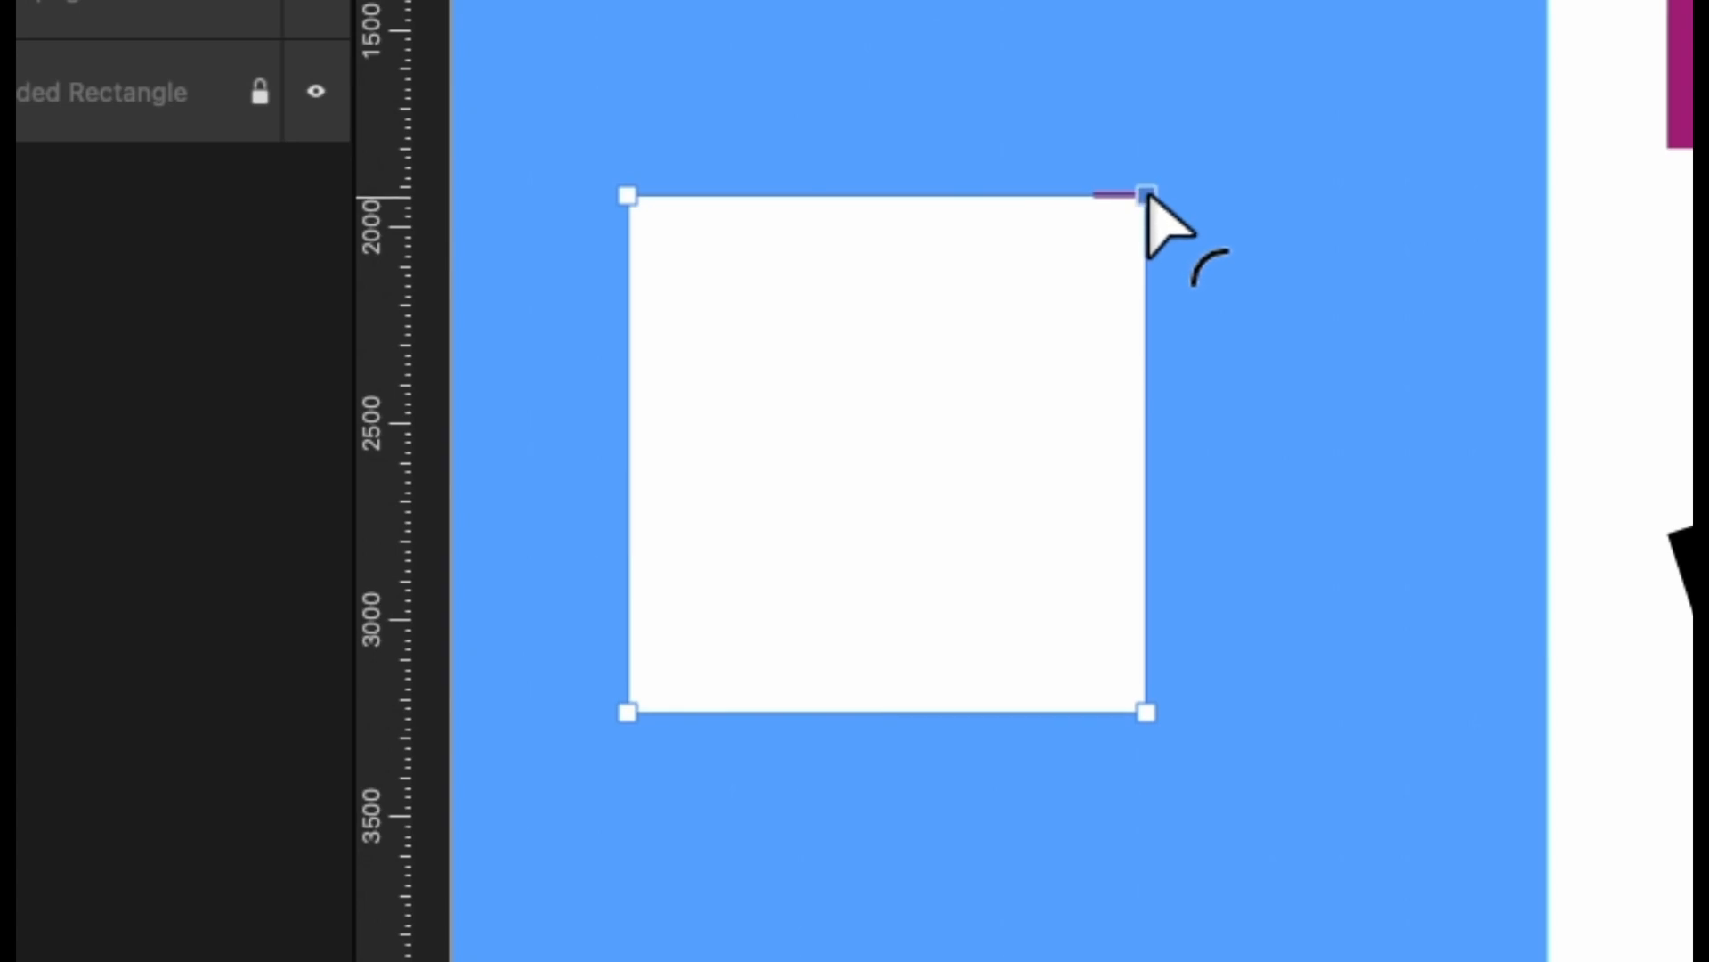
drag(1139, 196, 783, 492)
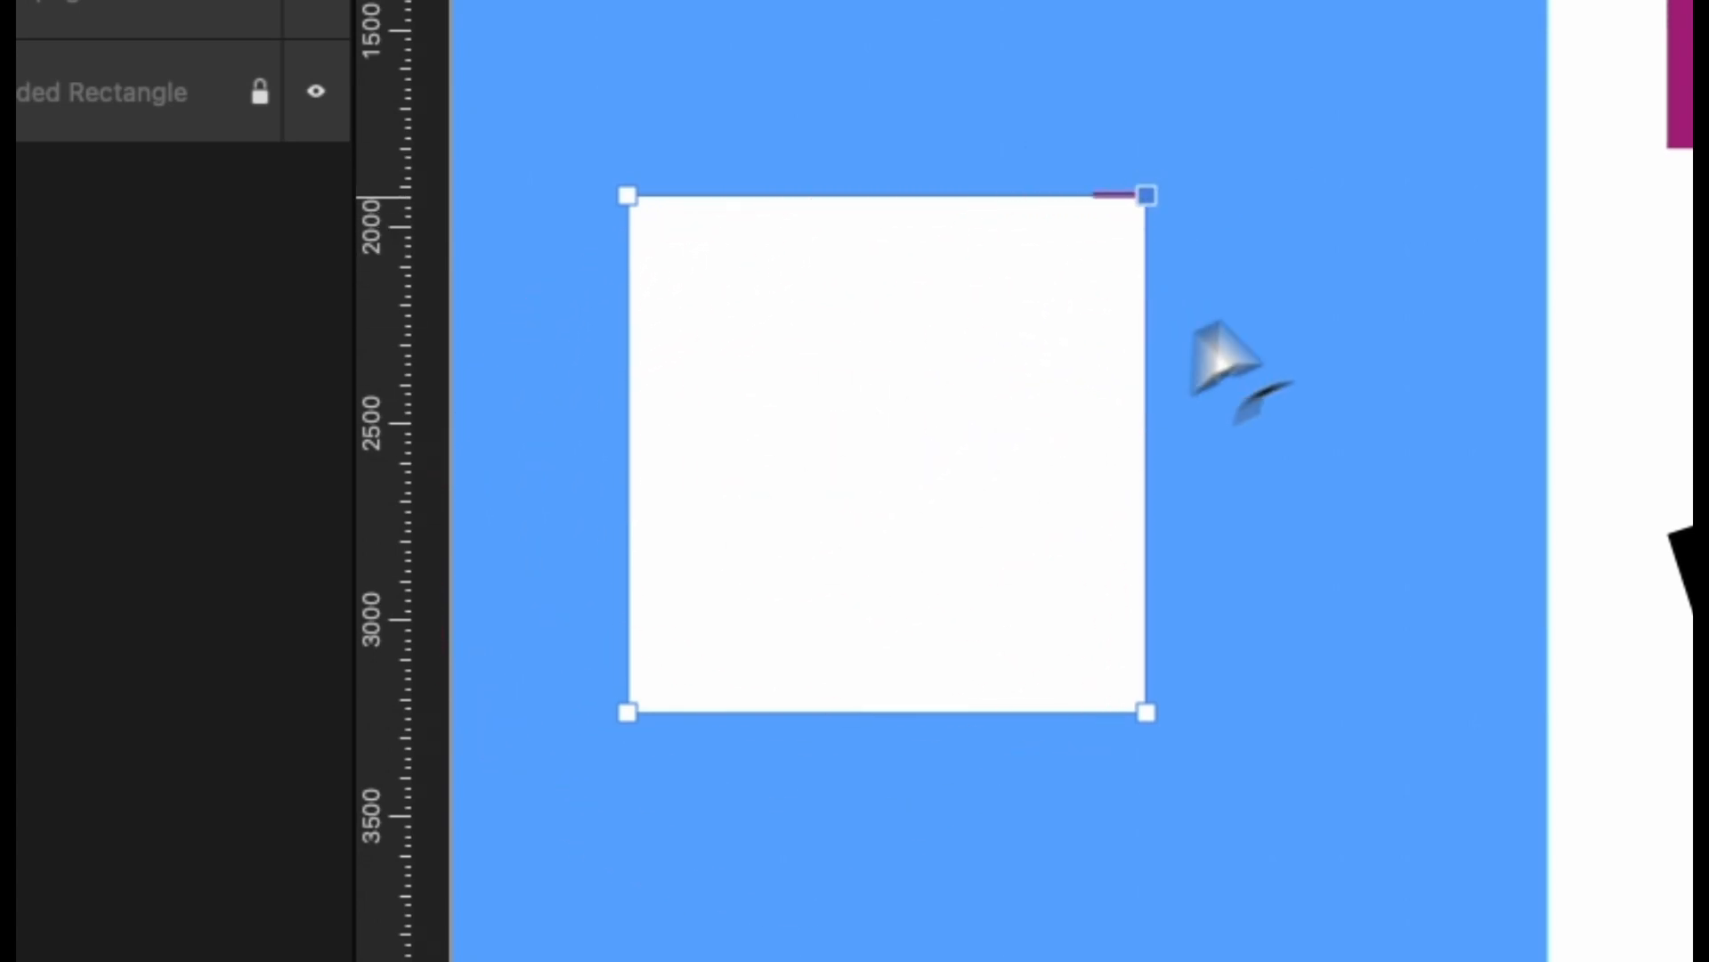
drag(584, 751, 583, 752)
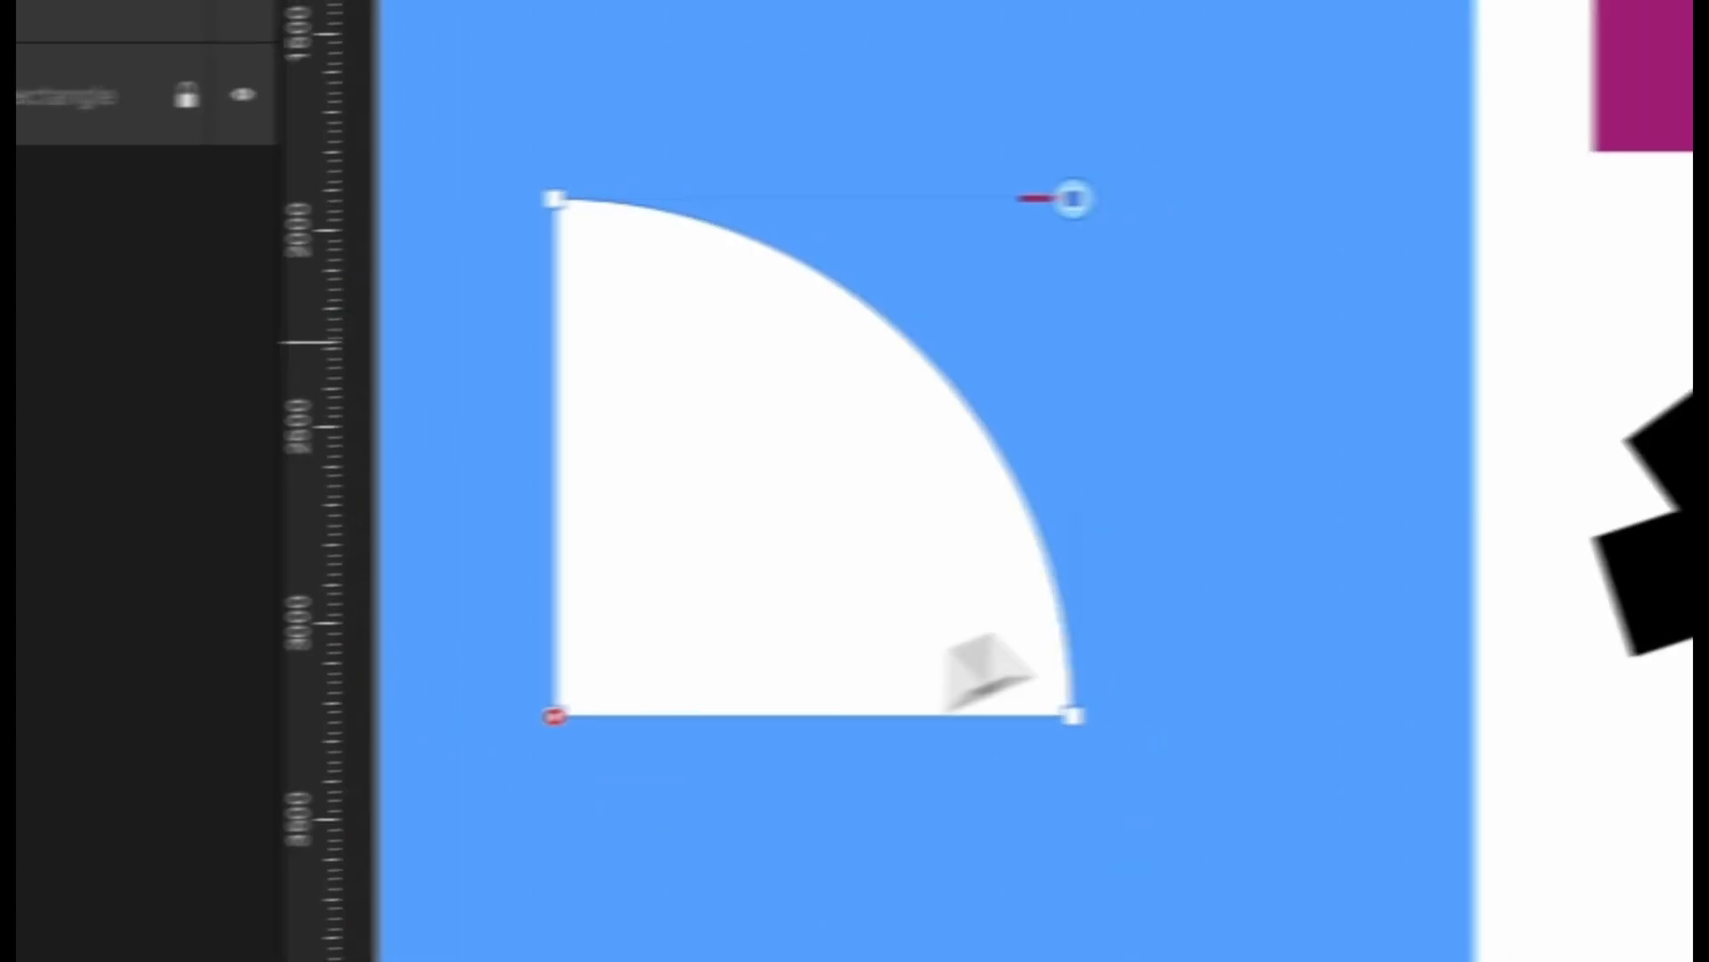
drag(532, 670, 669, 744)
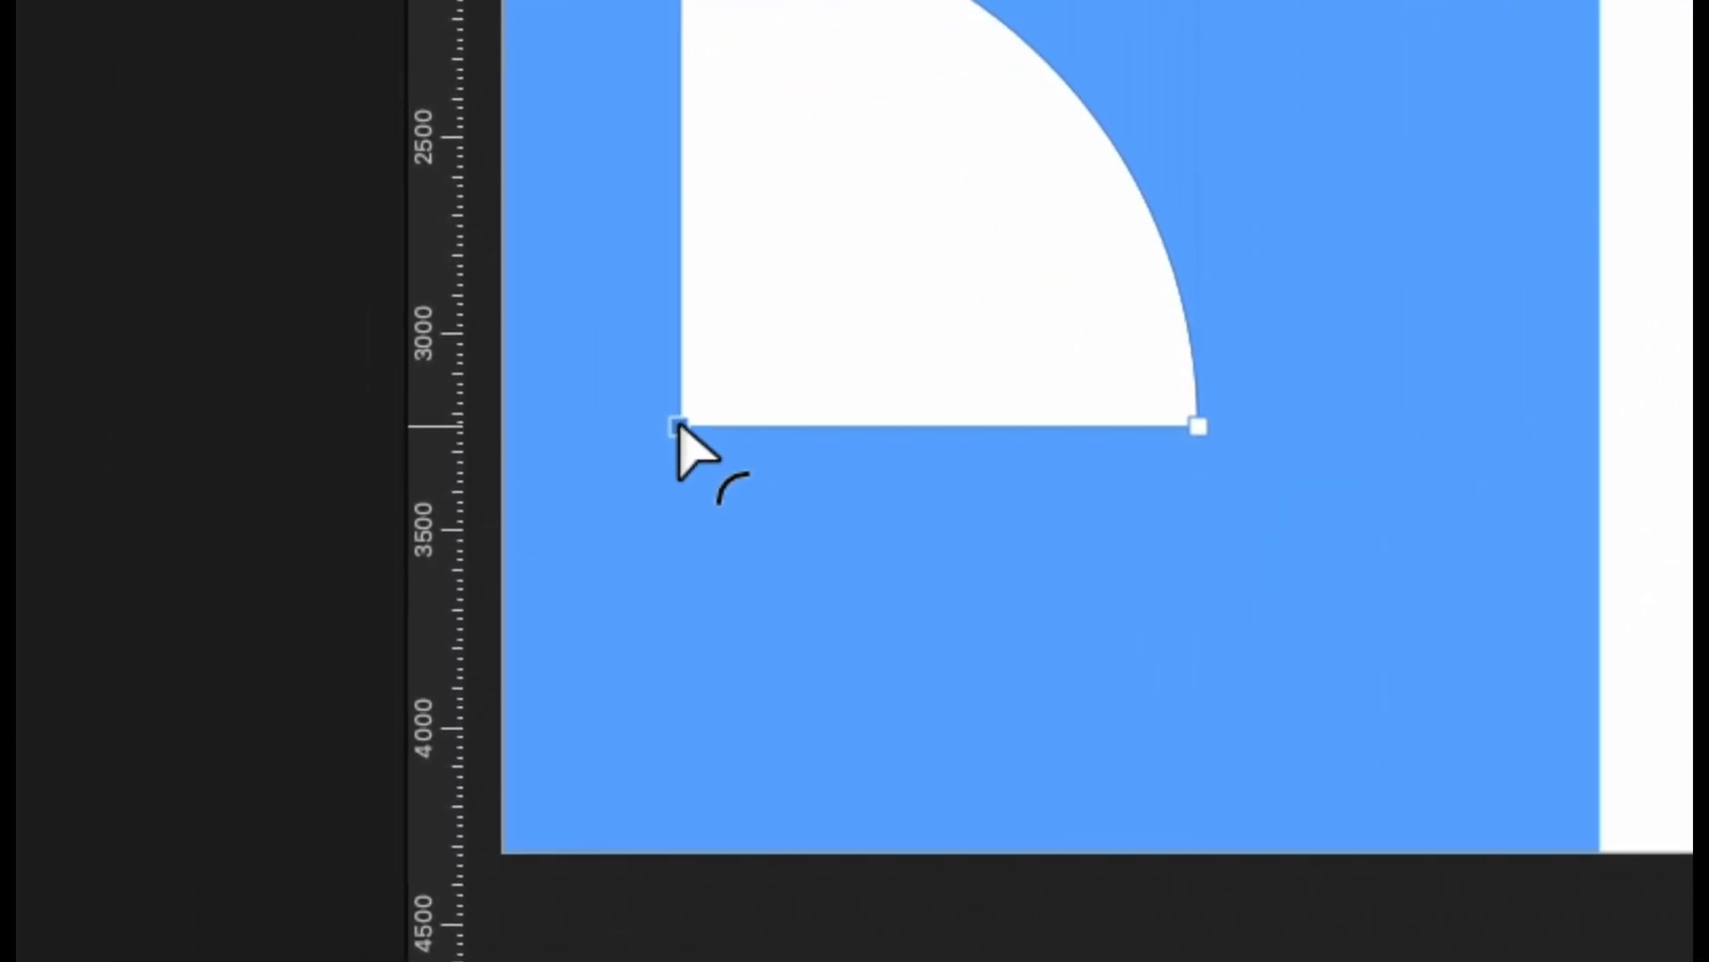
drag(960, 265, 1601, 49)
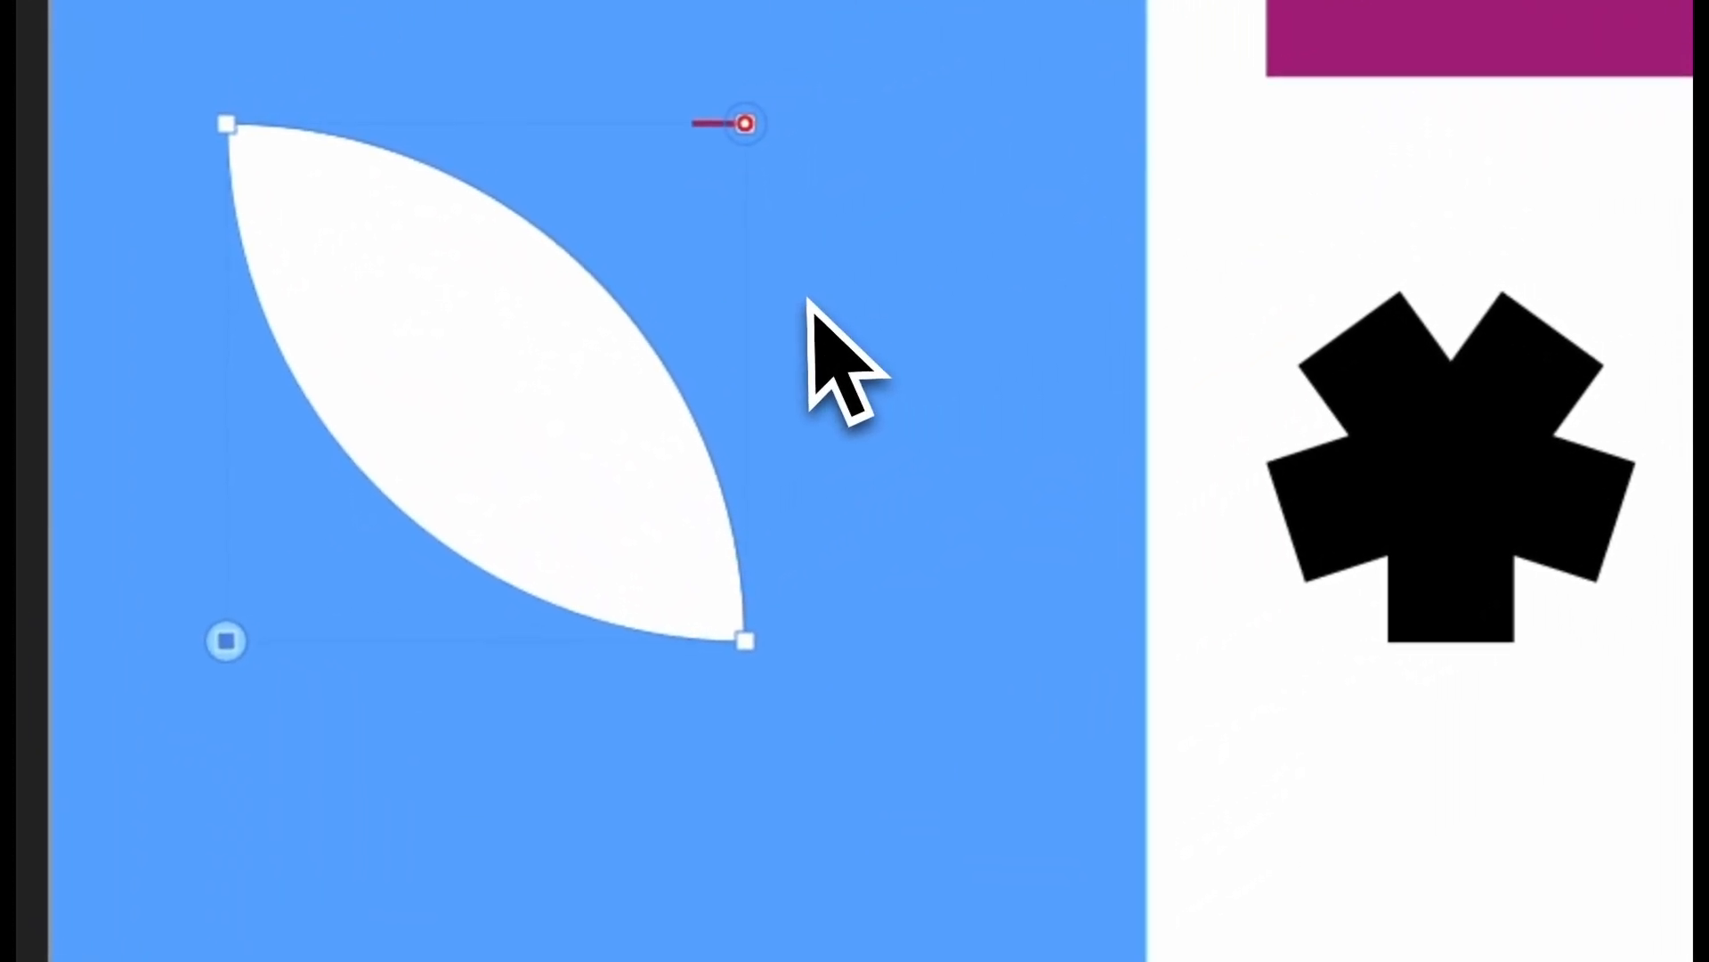
Draw a black rounded rectangle between the white leaf and the star, across the edge of the blue background
key(space)
drag(549, 443, 1120, 507)
drag(1126, 347, 706, 583)
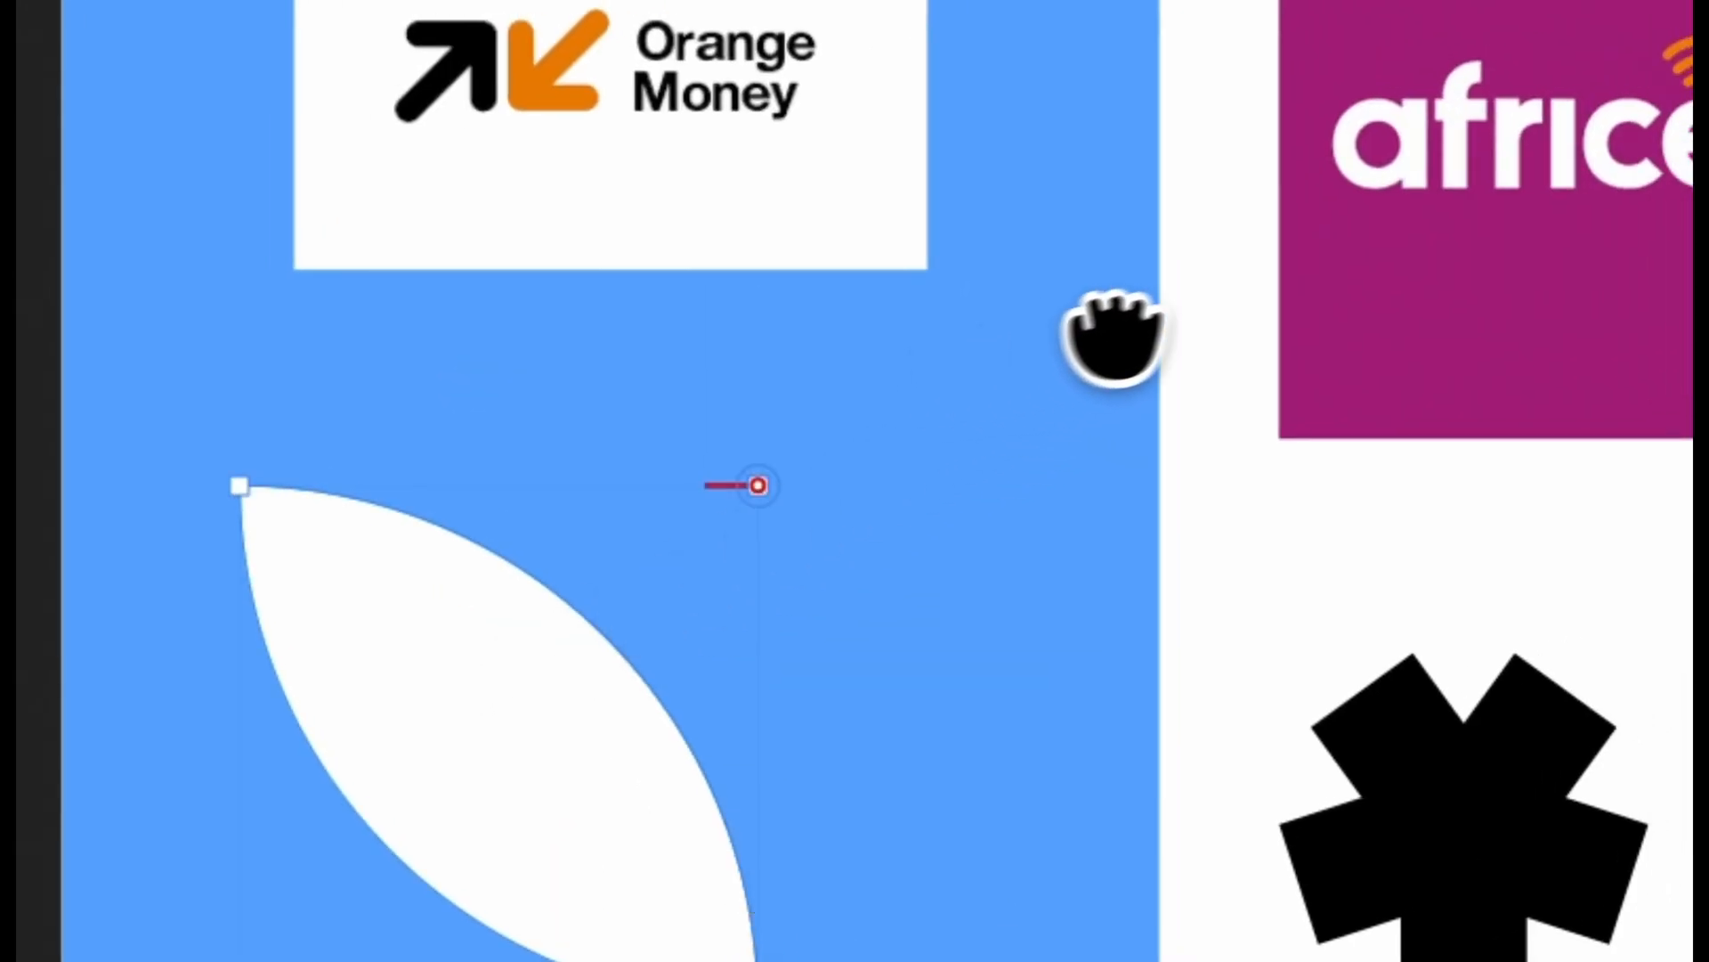
drag(1118, 338, 1015, 367)
key(space)
drag(888, 596, 904, 434)
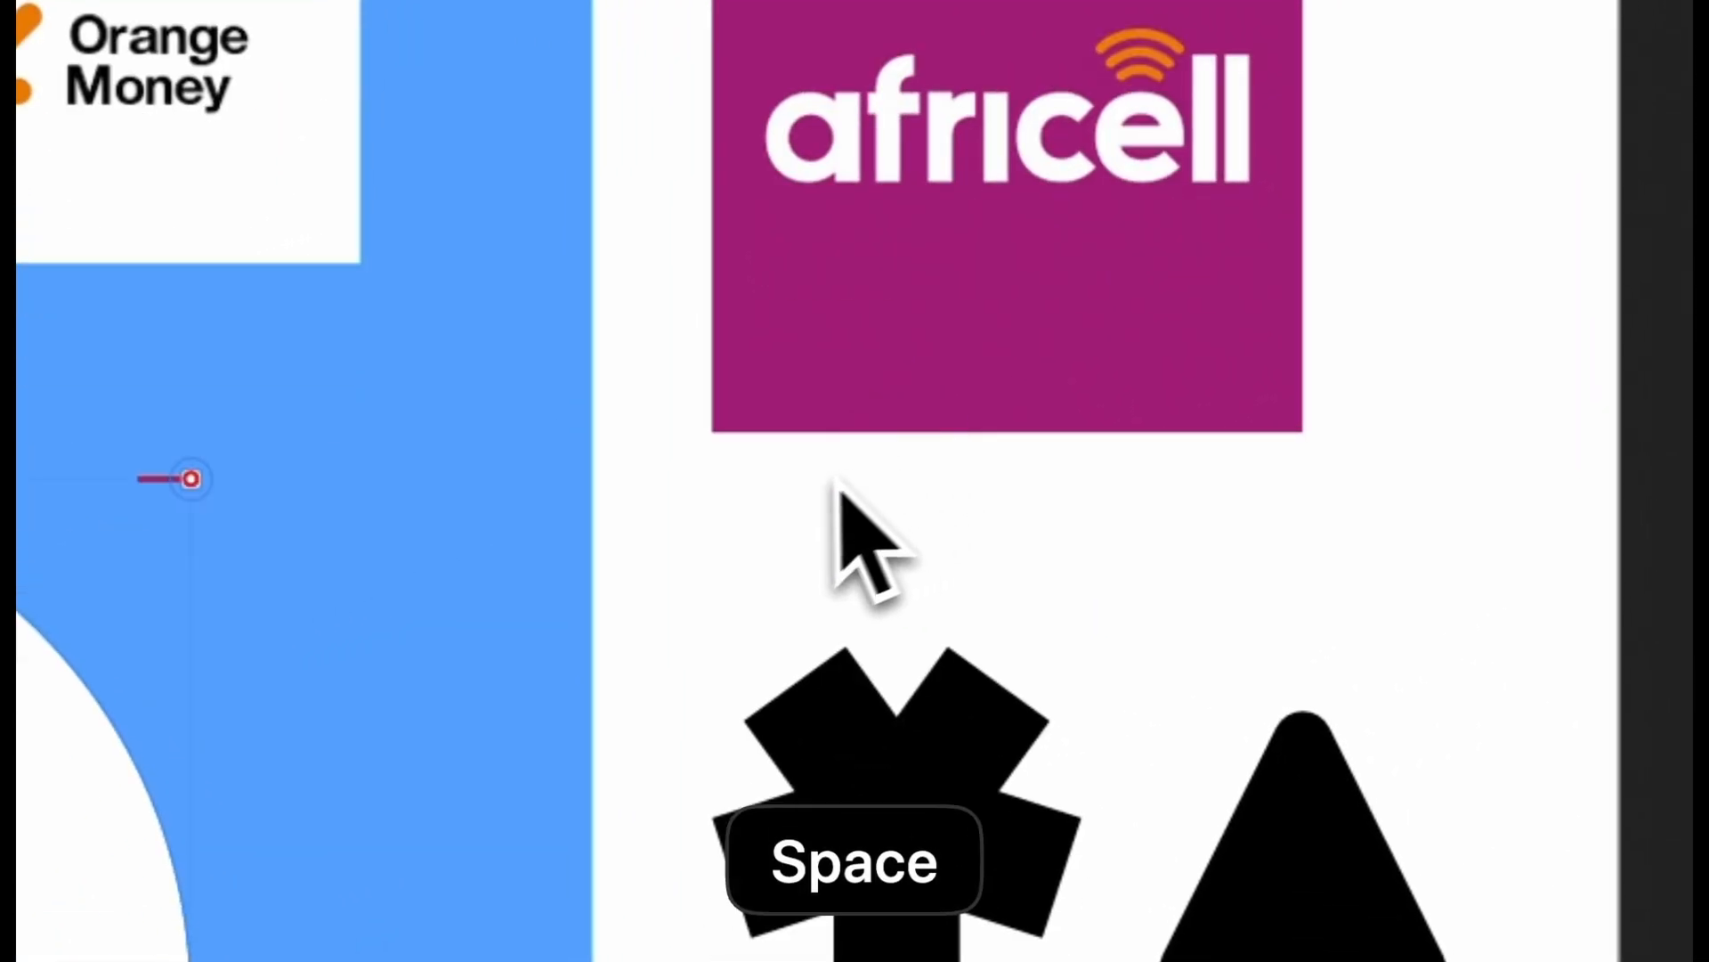
key(u)
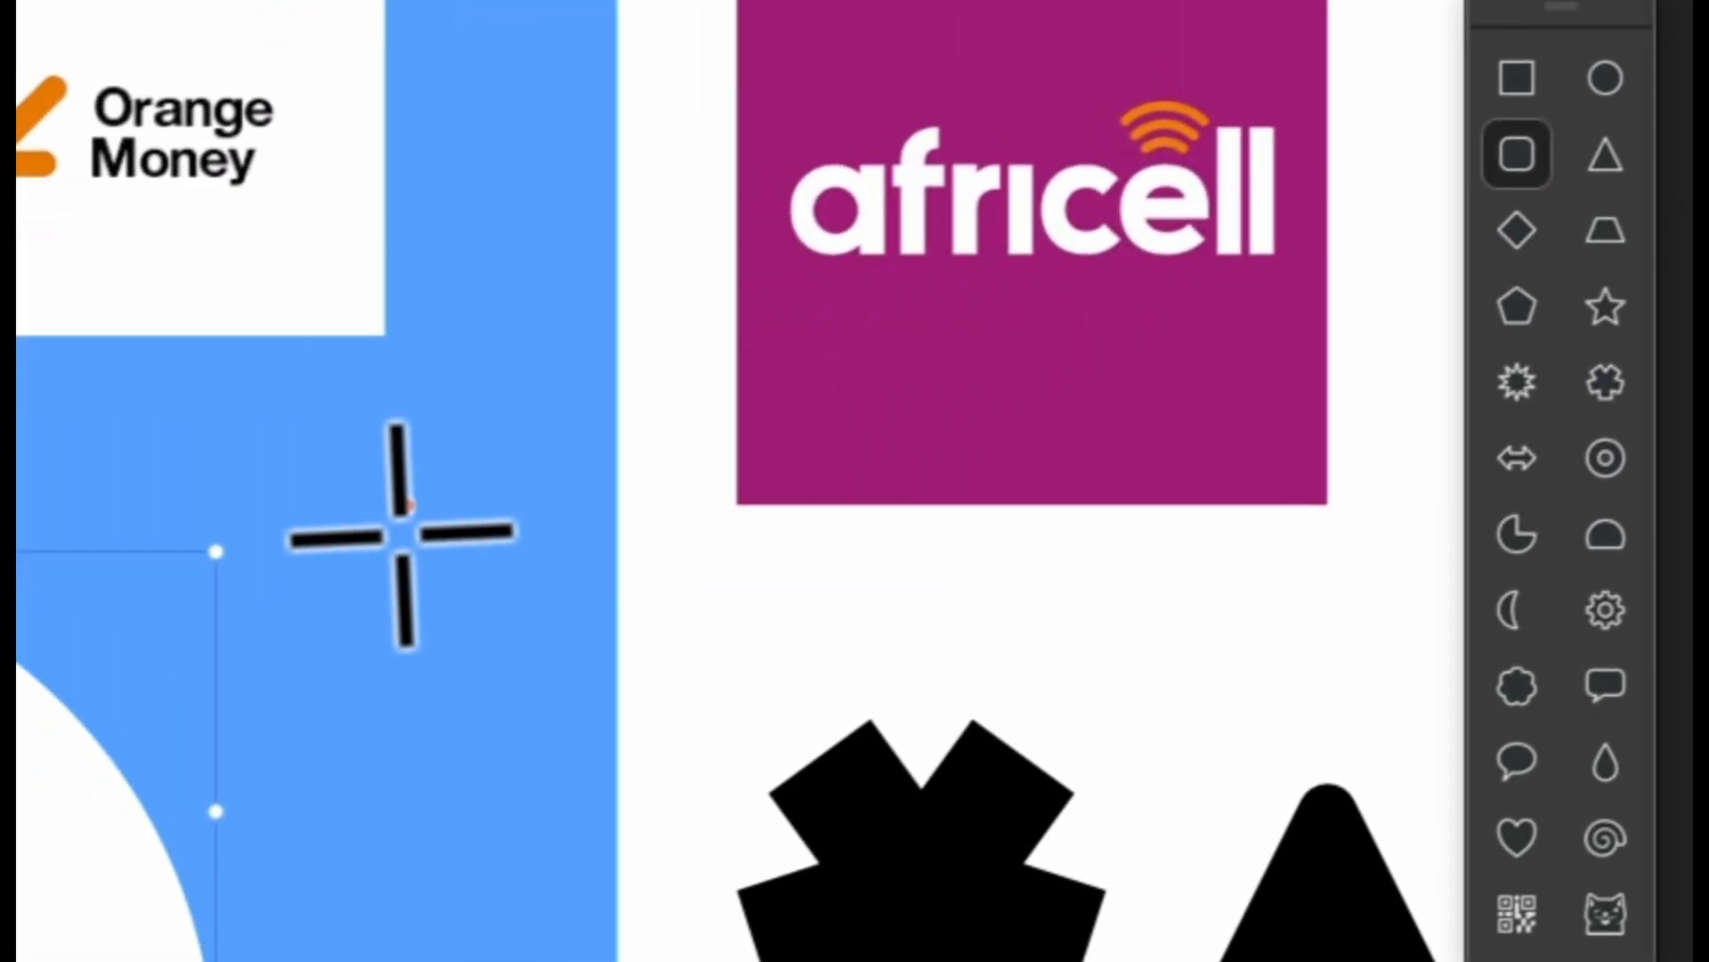
drag(365, 478, 652, 905)
drag(995, 819, 1121, 823)
Move the purple africell image over the black rounded rectangle and clip it inside that shape
click(1417, 36)
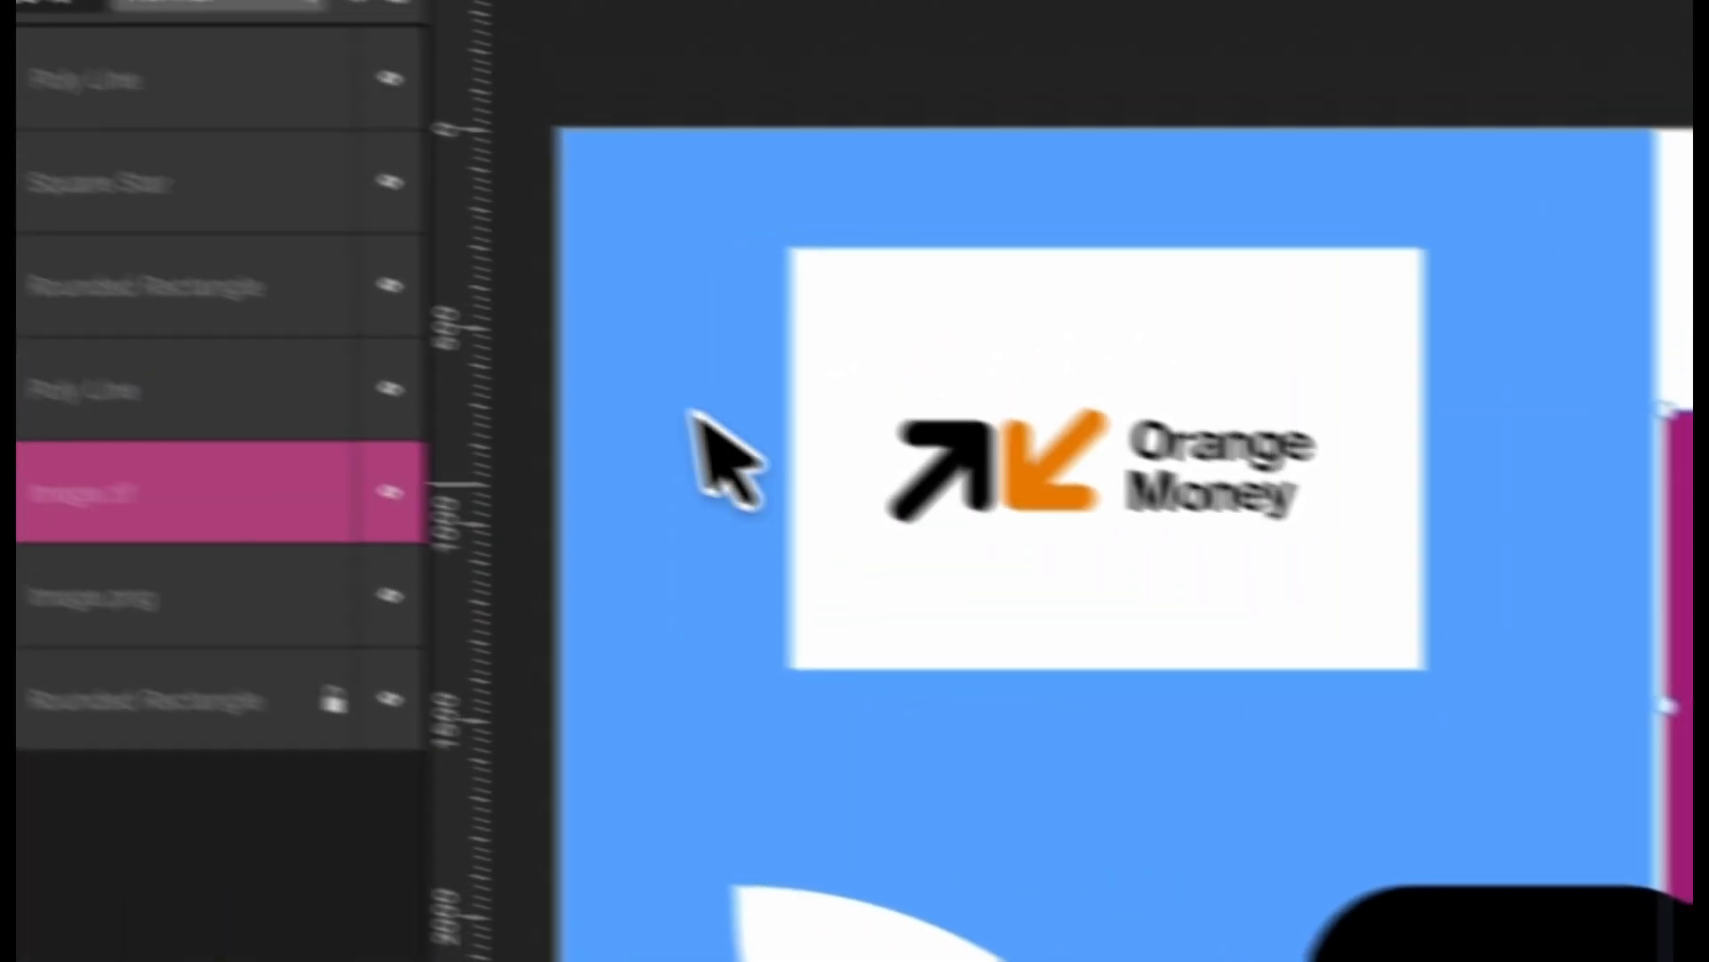
click(35, 214)
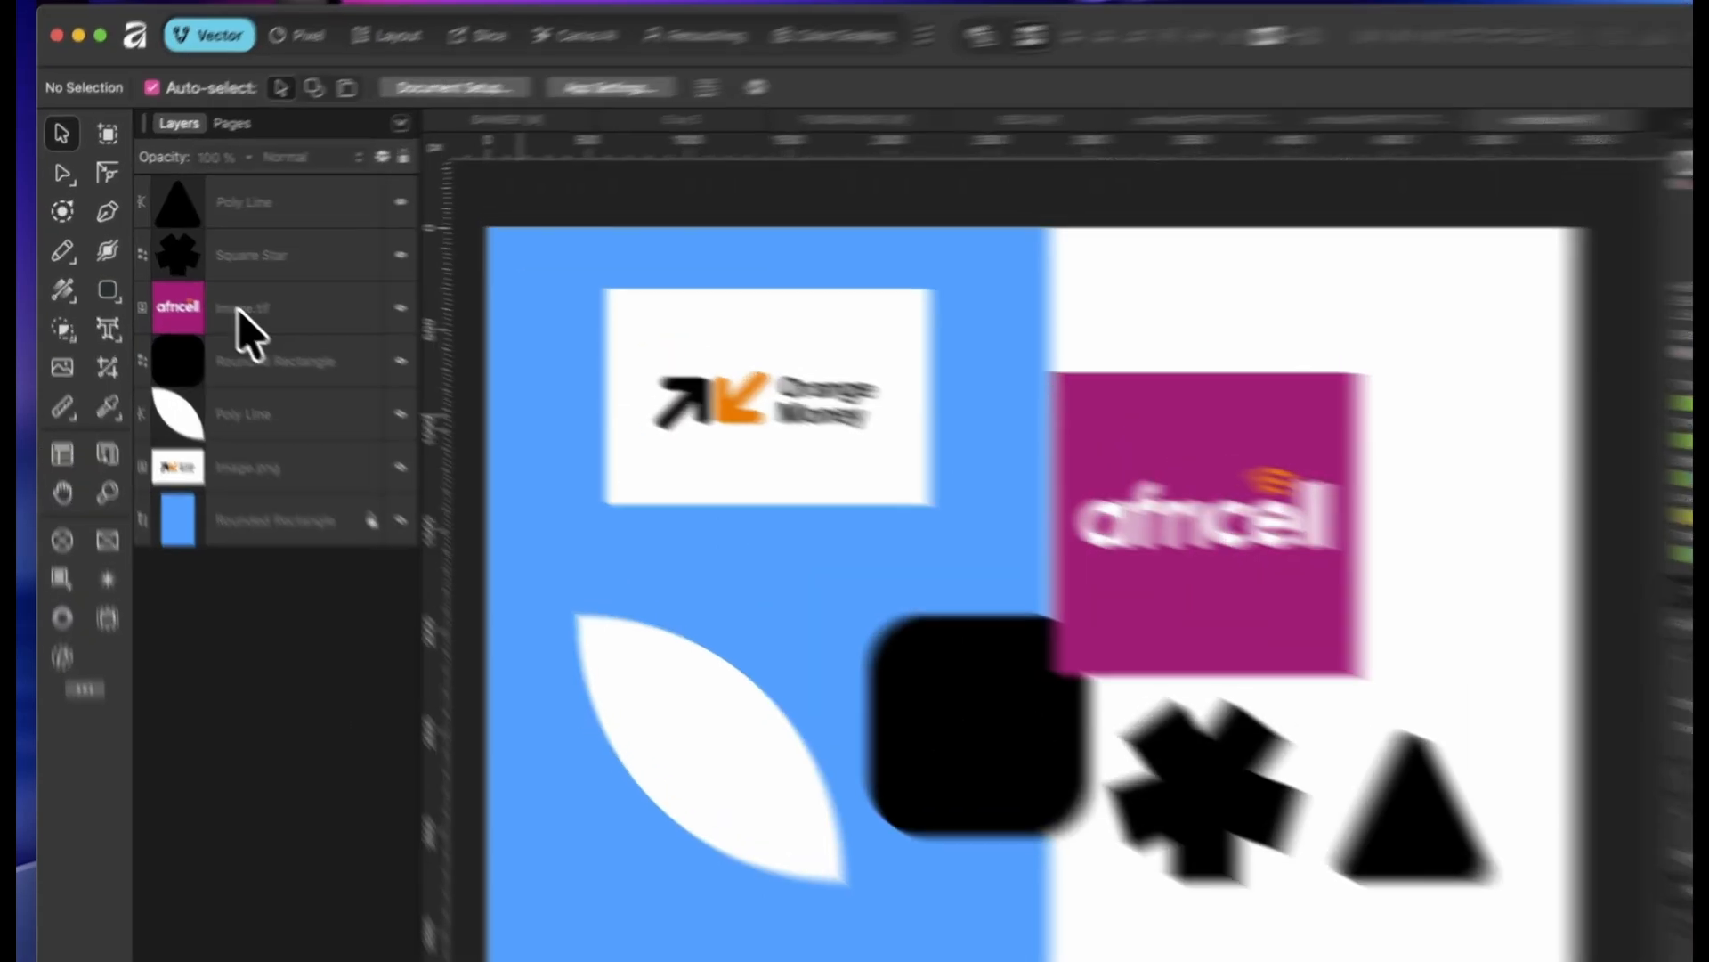
drag(197, 287, 191, 329)
Position the clipped africell image inside the rounded rectangle and scale it down so the whole logo fits
double_click(1332, 544)
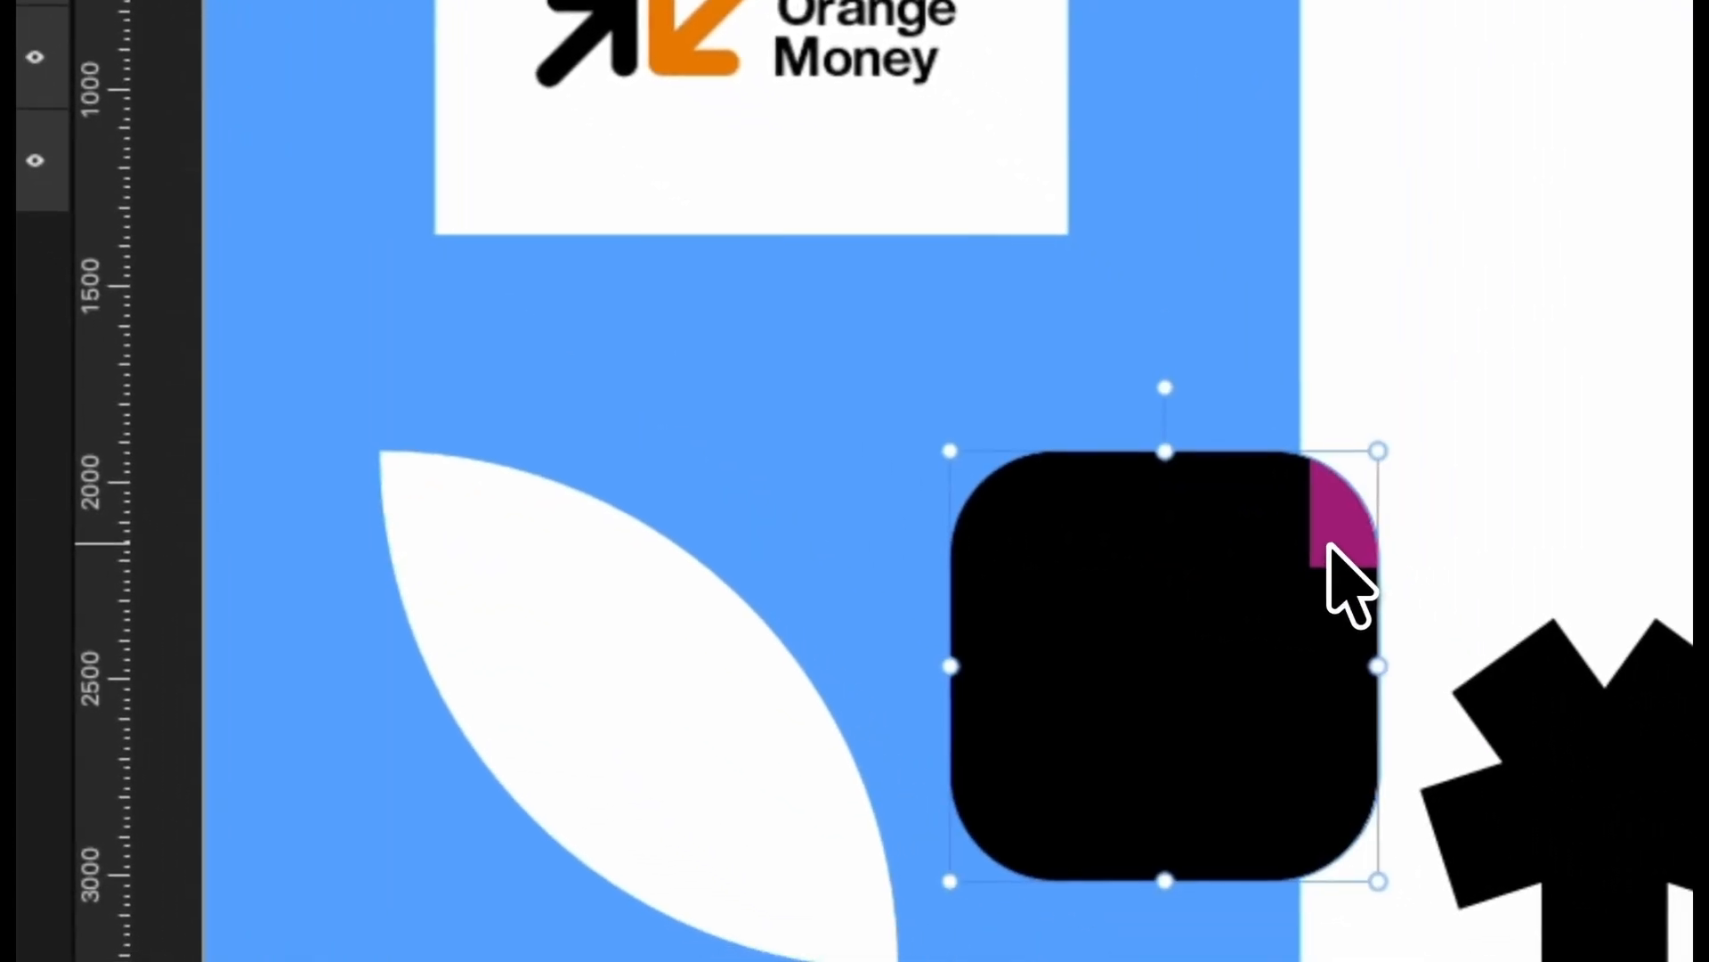
drag(1332, 531, 699, 743)
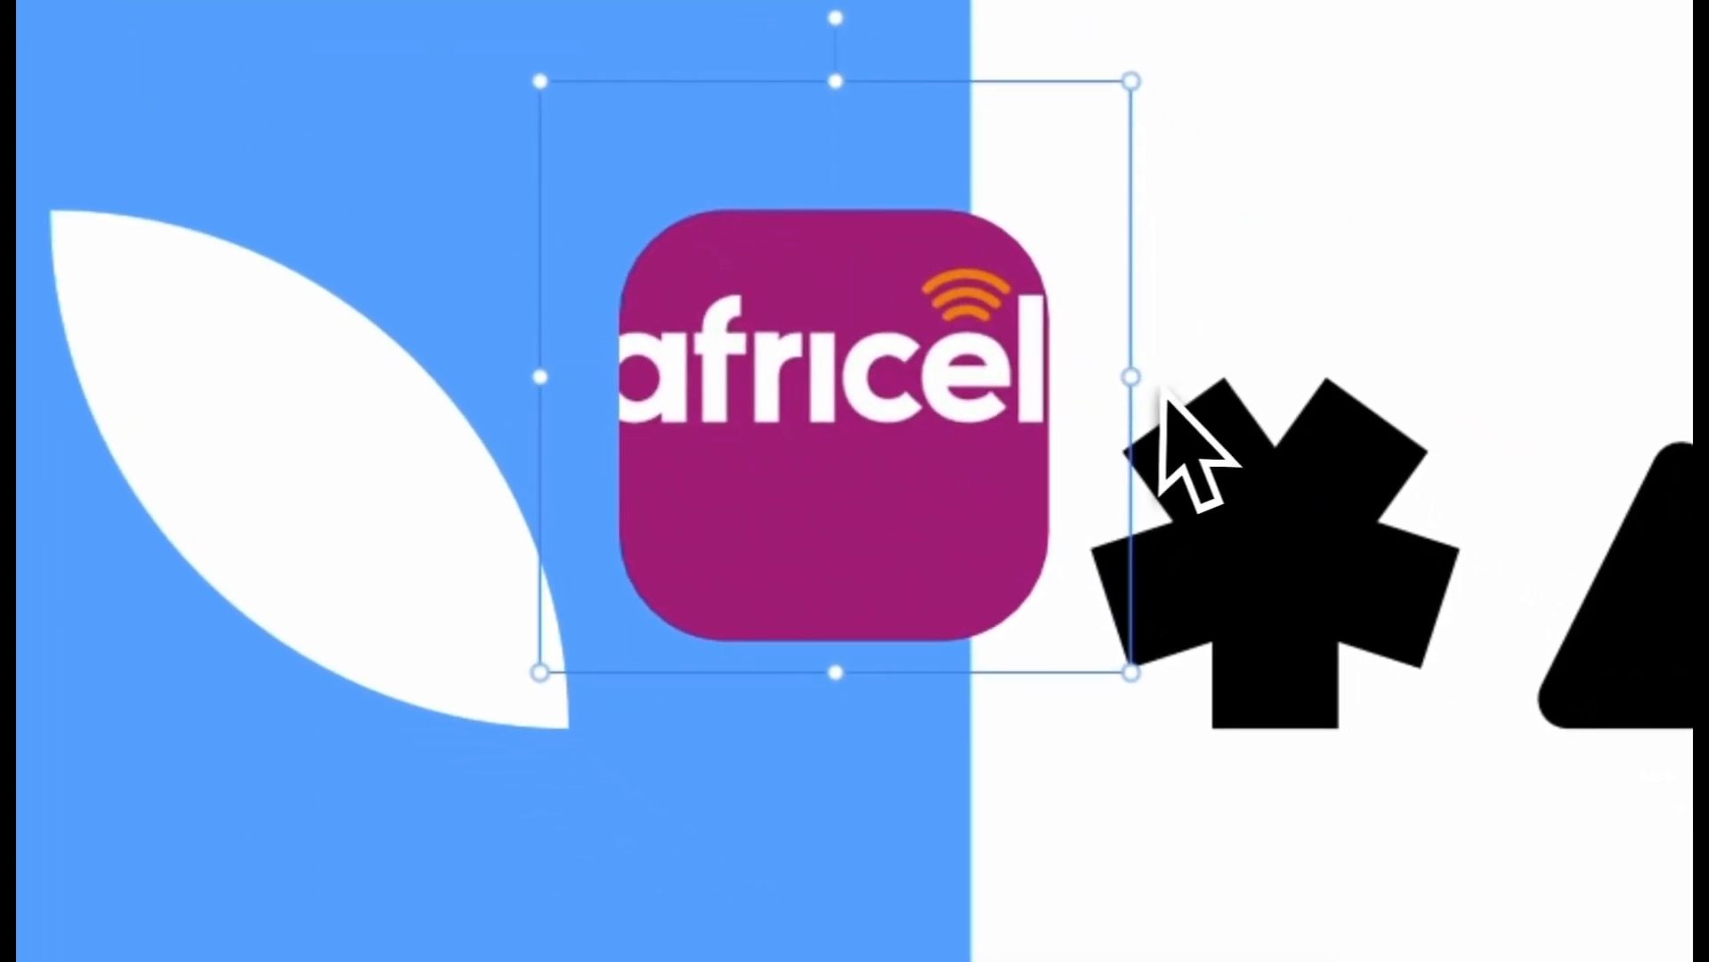
drag(1239, 485, 1119, 483)
drag(902, 523, 1027, 518)
click(1209, 196)
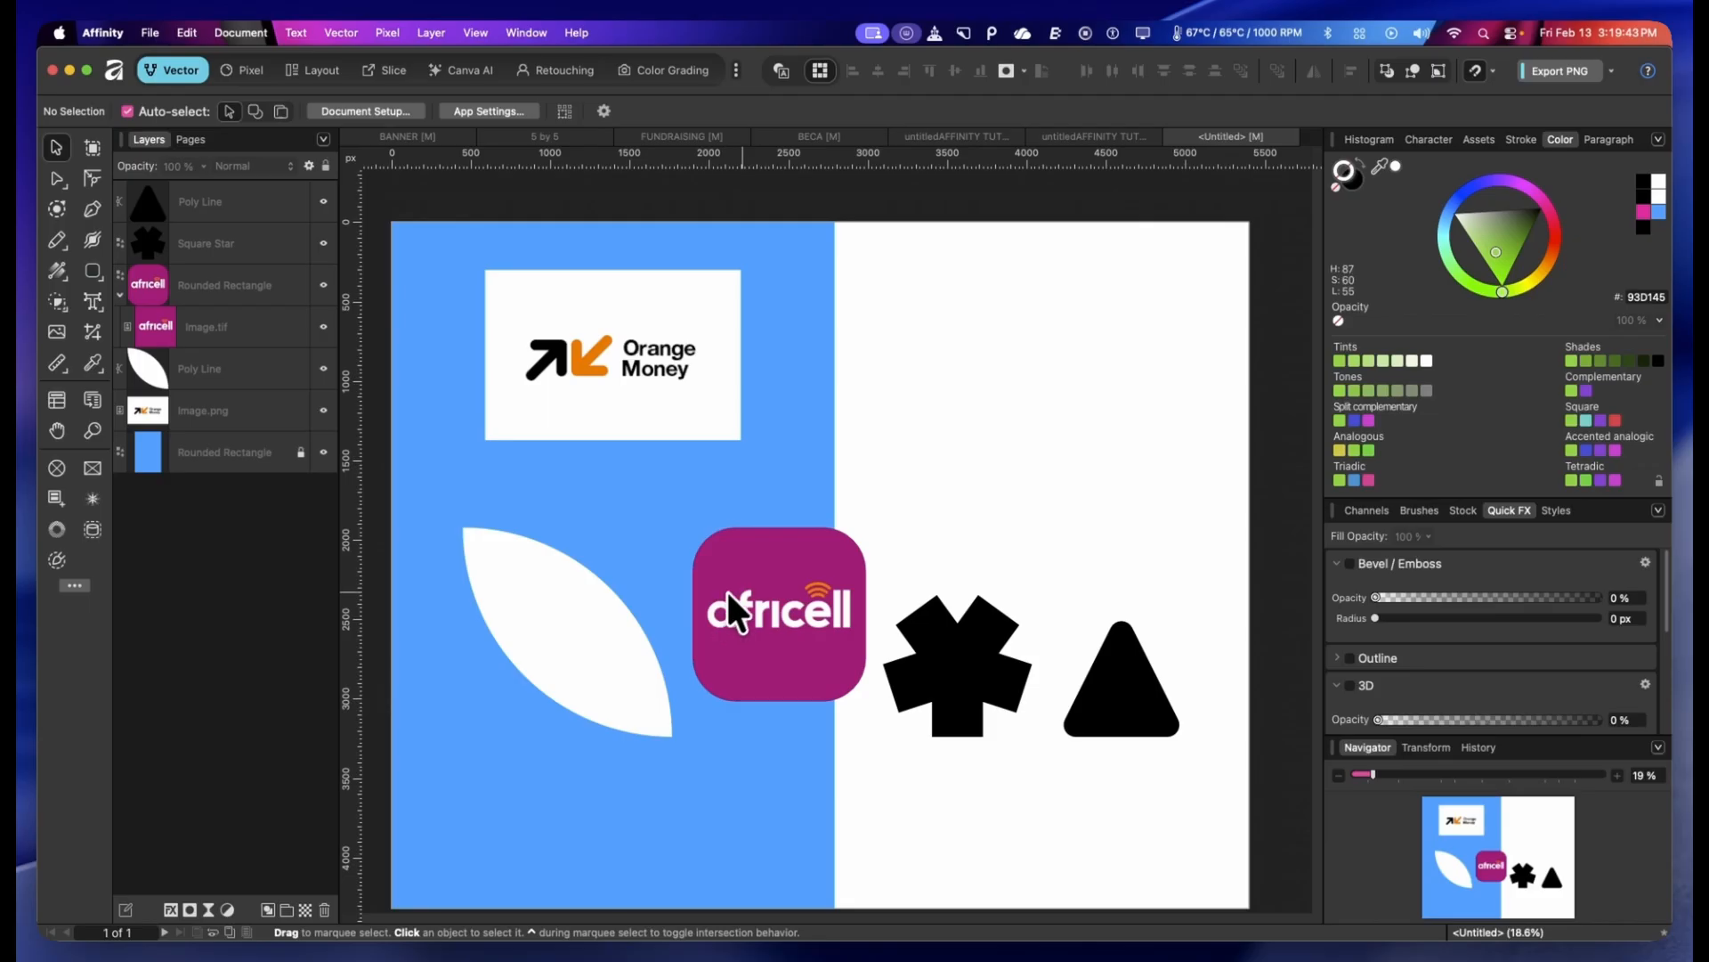
Undo the africell image's scaling, repositioning and clipping inside the rounded rectangle
key(super+z)
key(super+z)
key(super+z)
key(super+z)
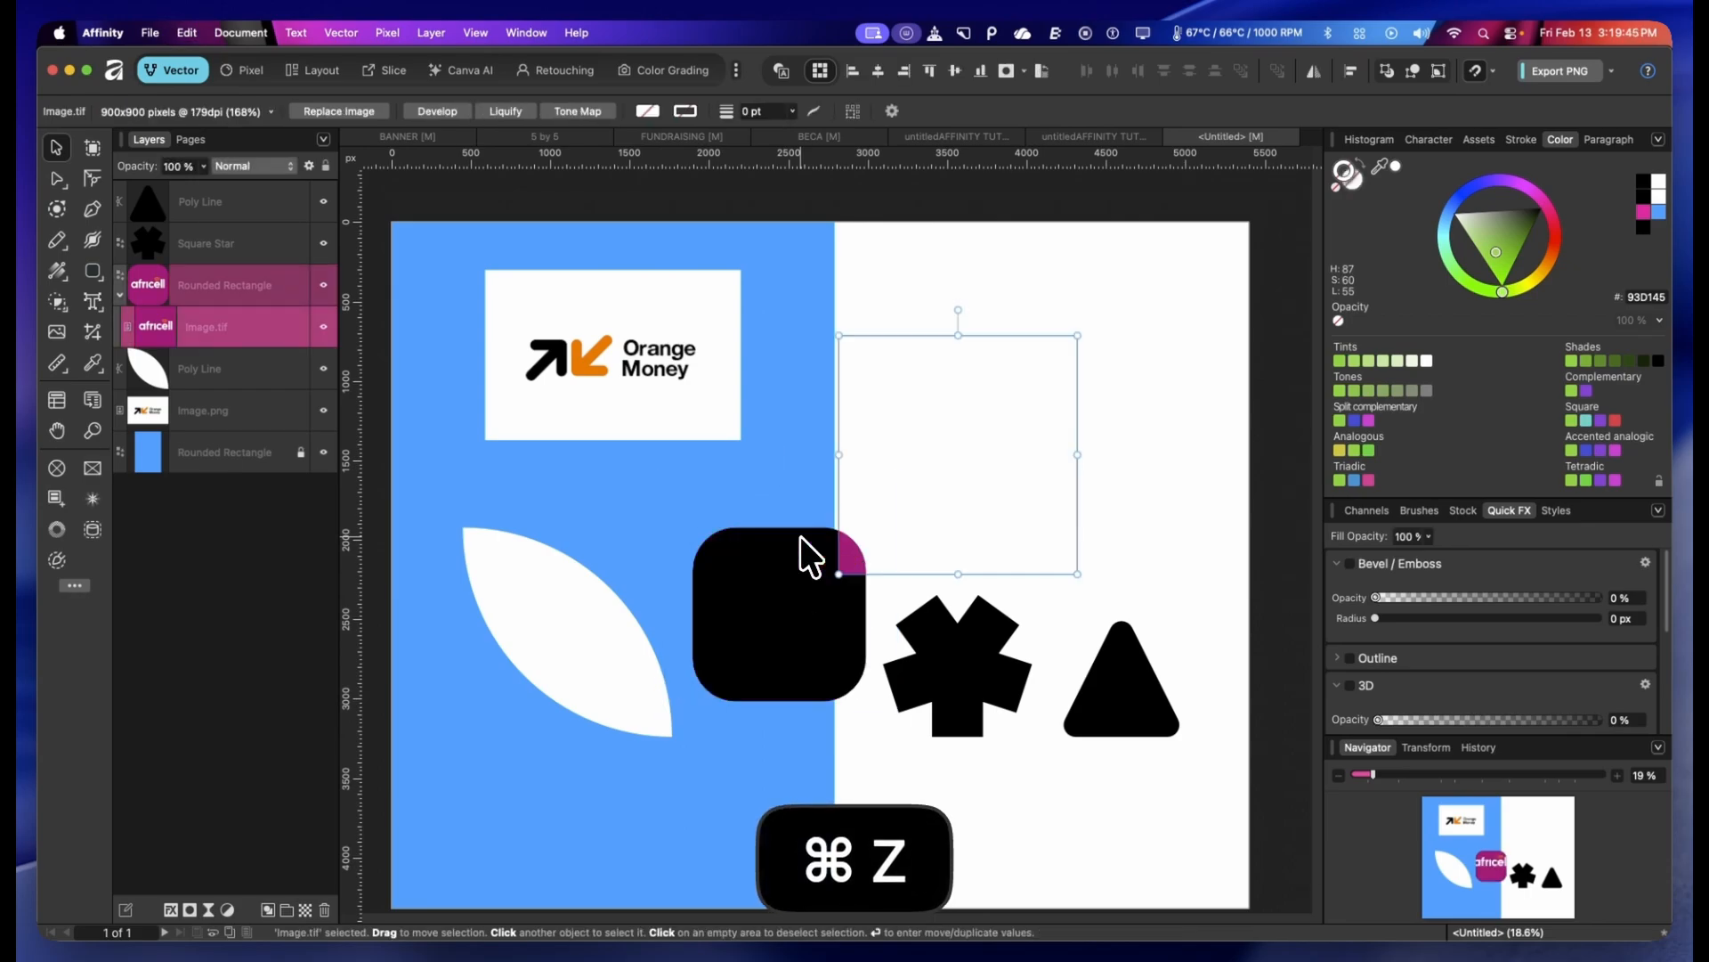
key(super+z)
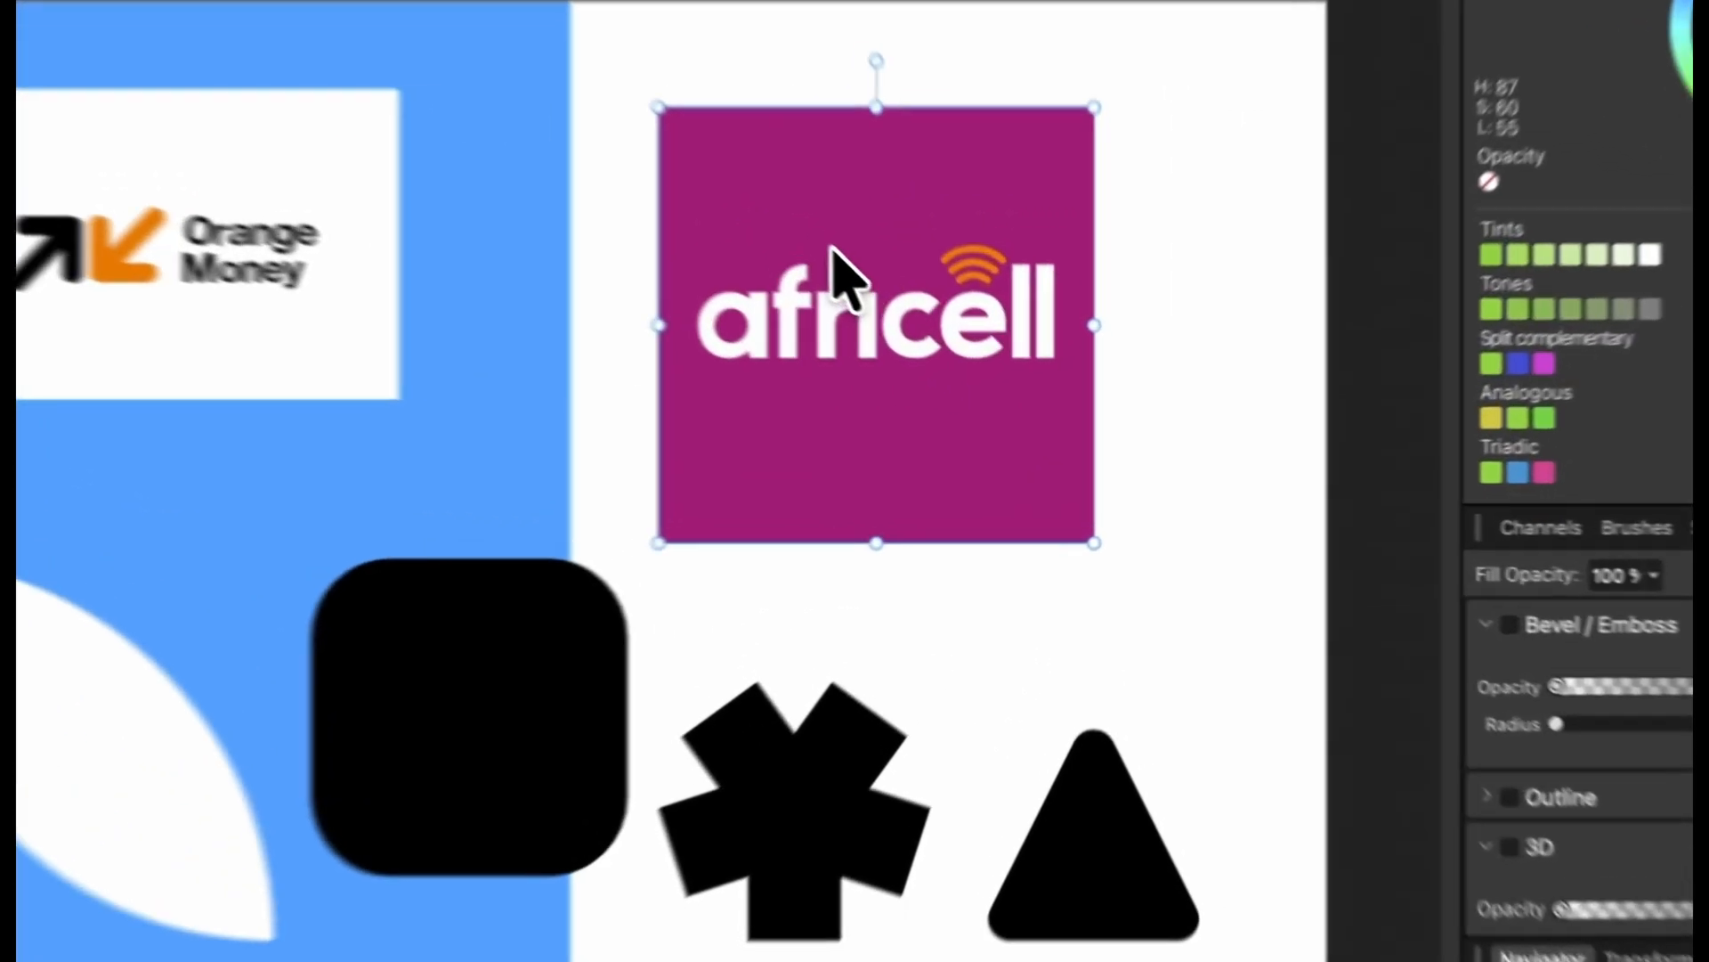
Convert the africell image to curves and round all four of its corners fully to turn it into a circle
right_click(979, 357)
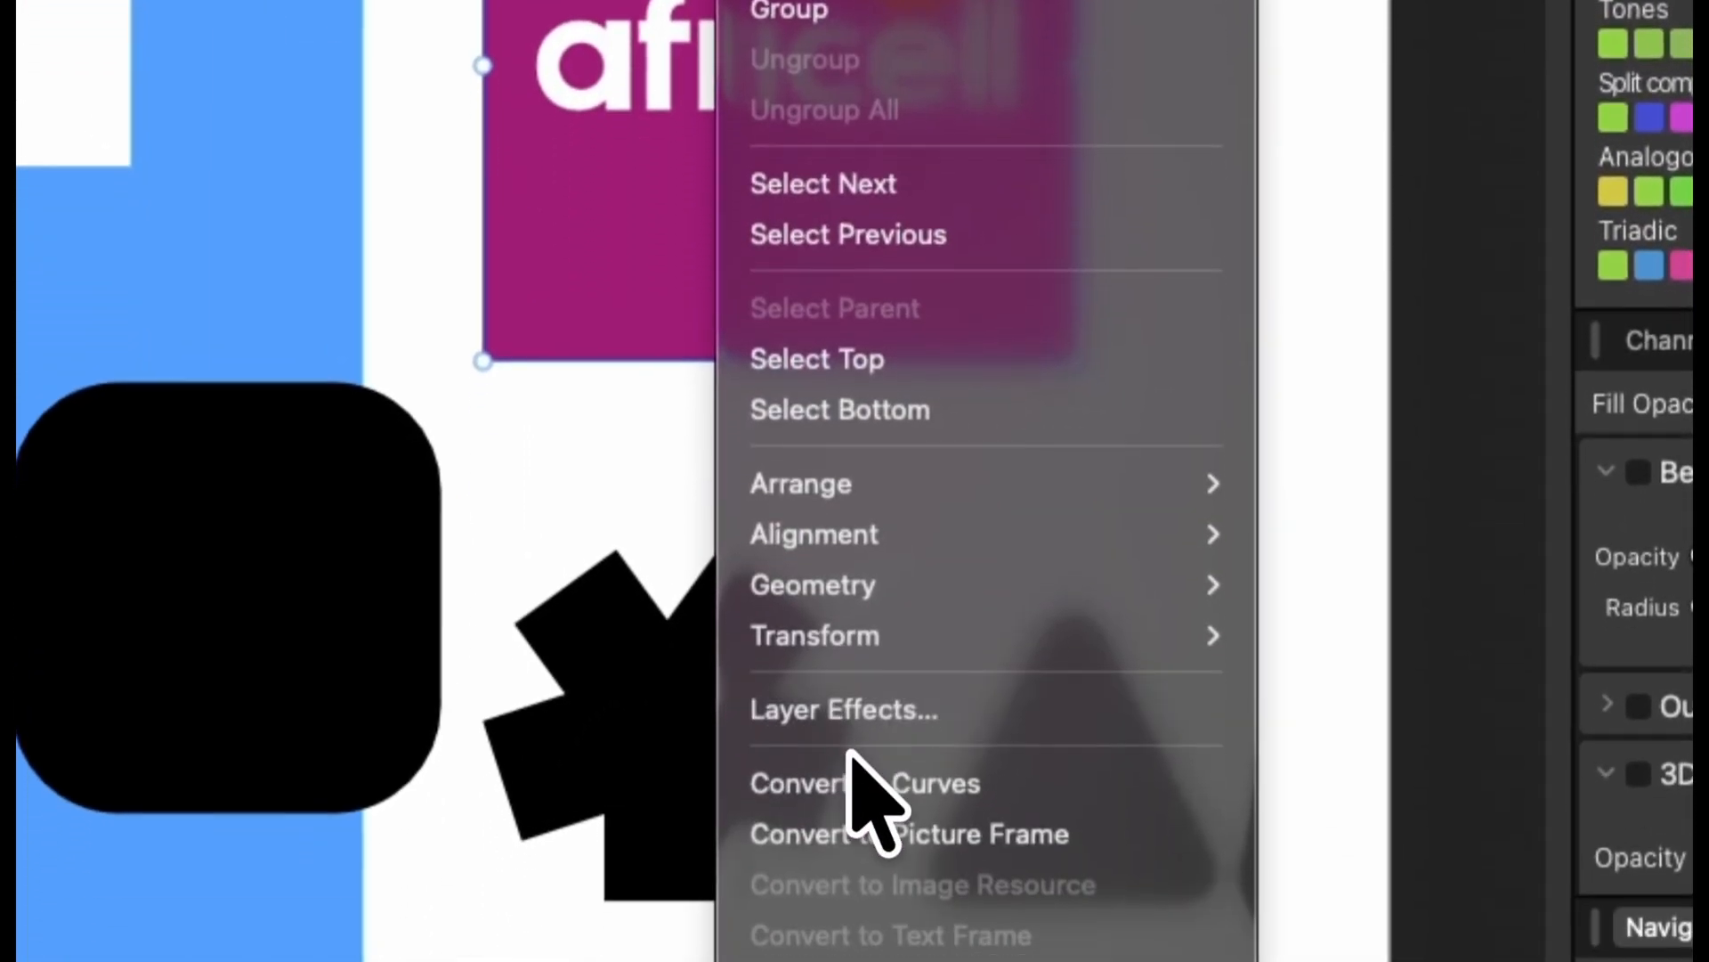
click(846, 783)
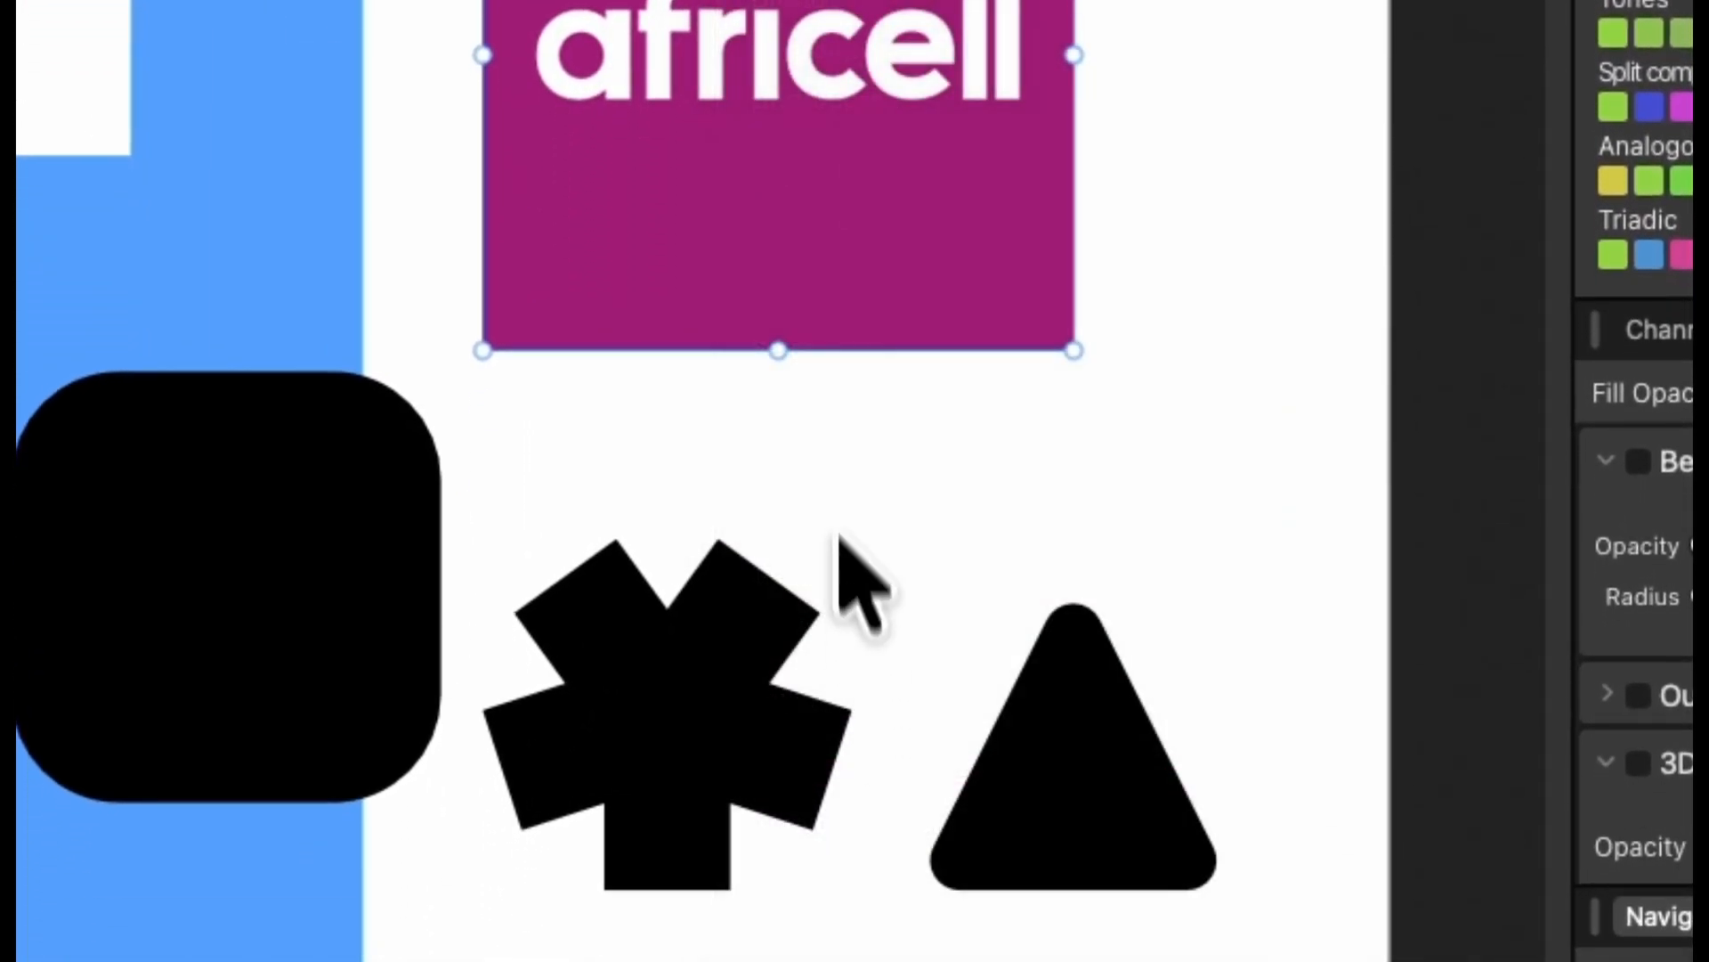
drag(587, 307, 1291, 960)
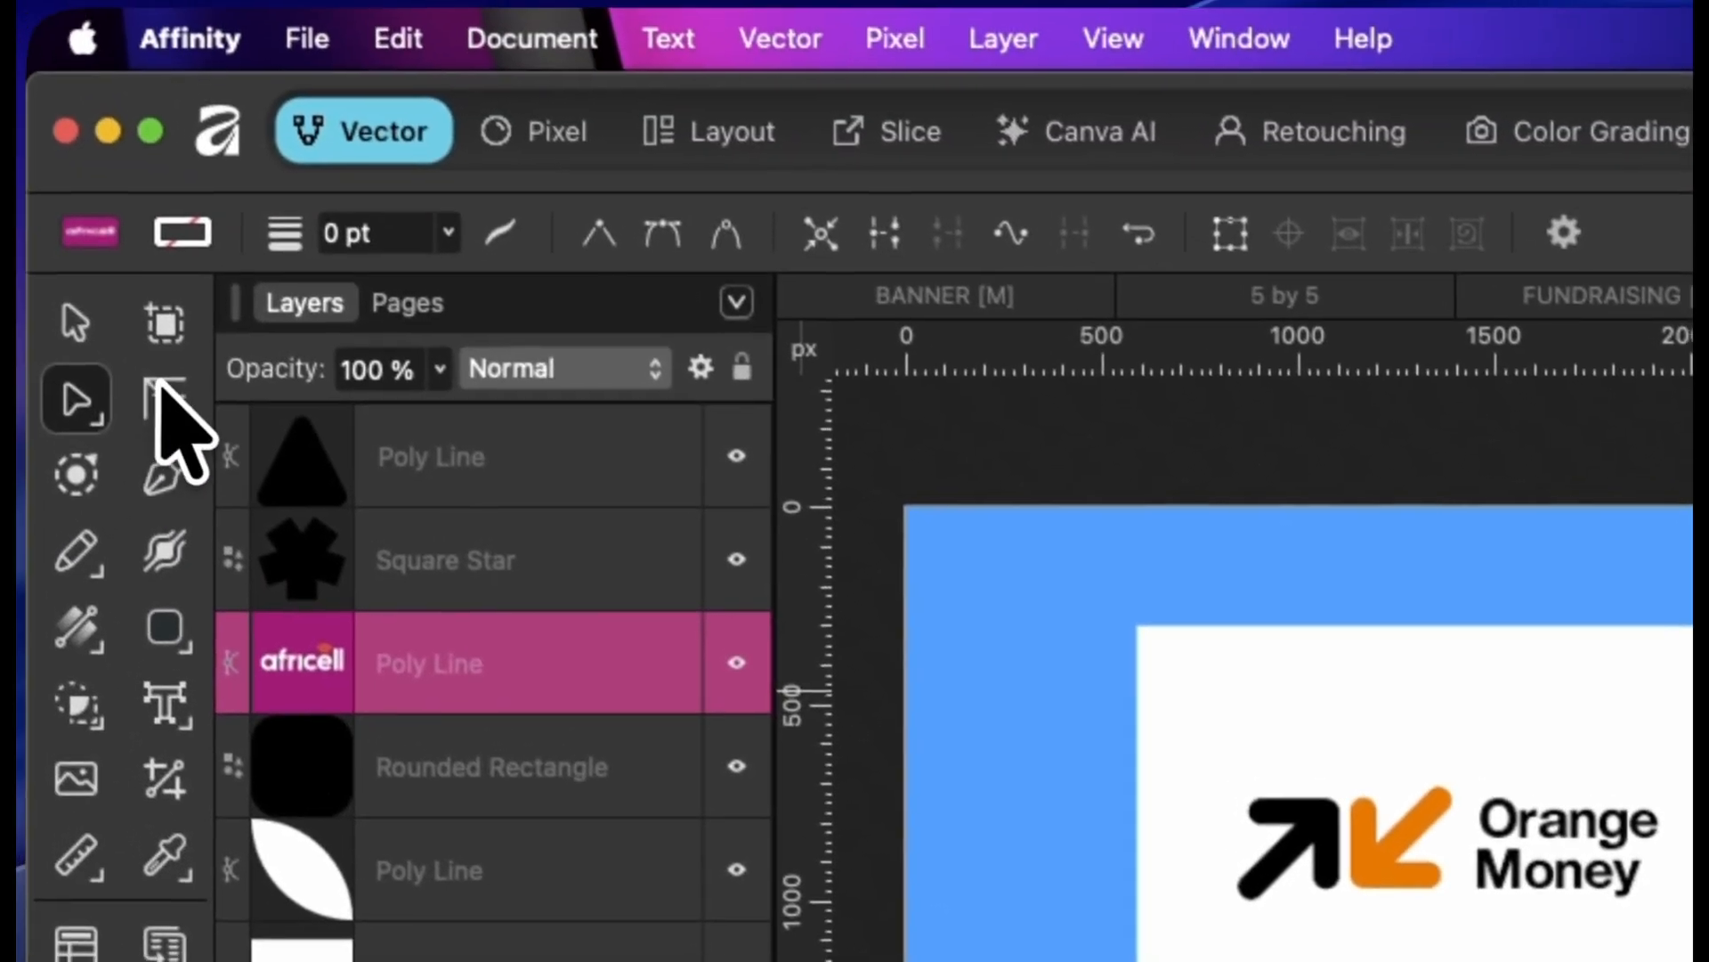
click(162, 394)
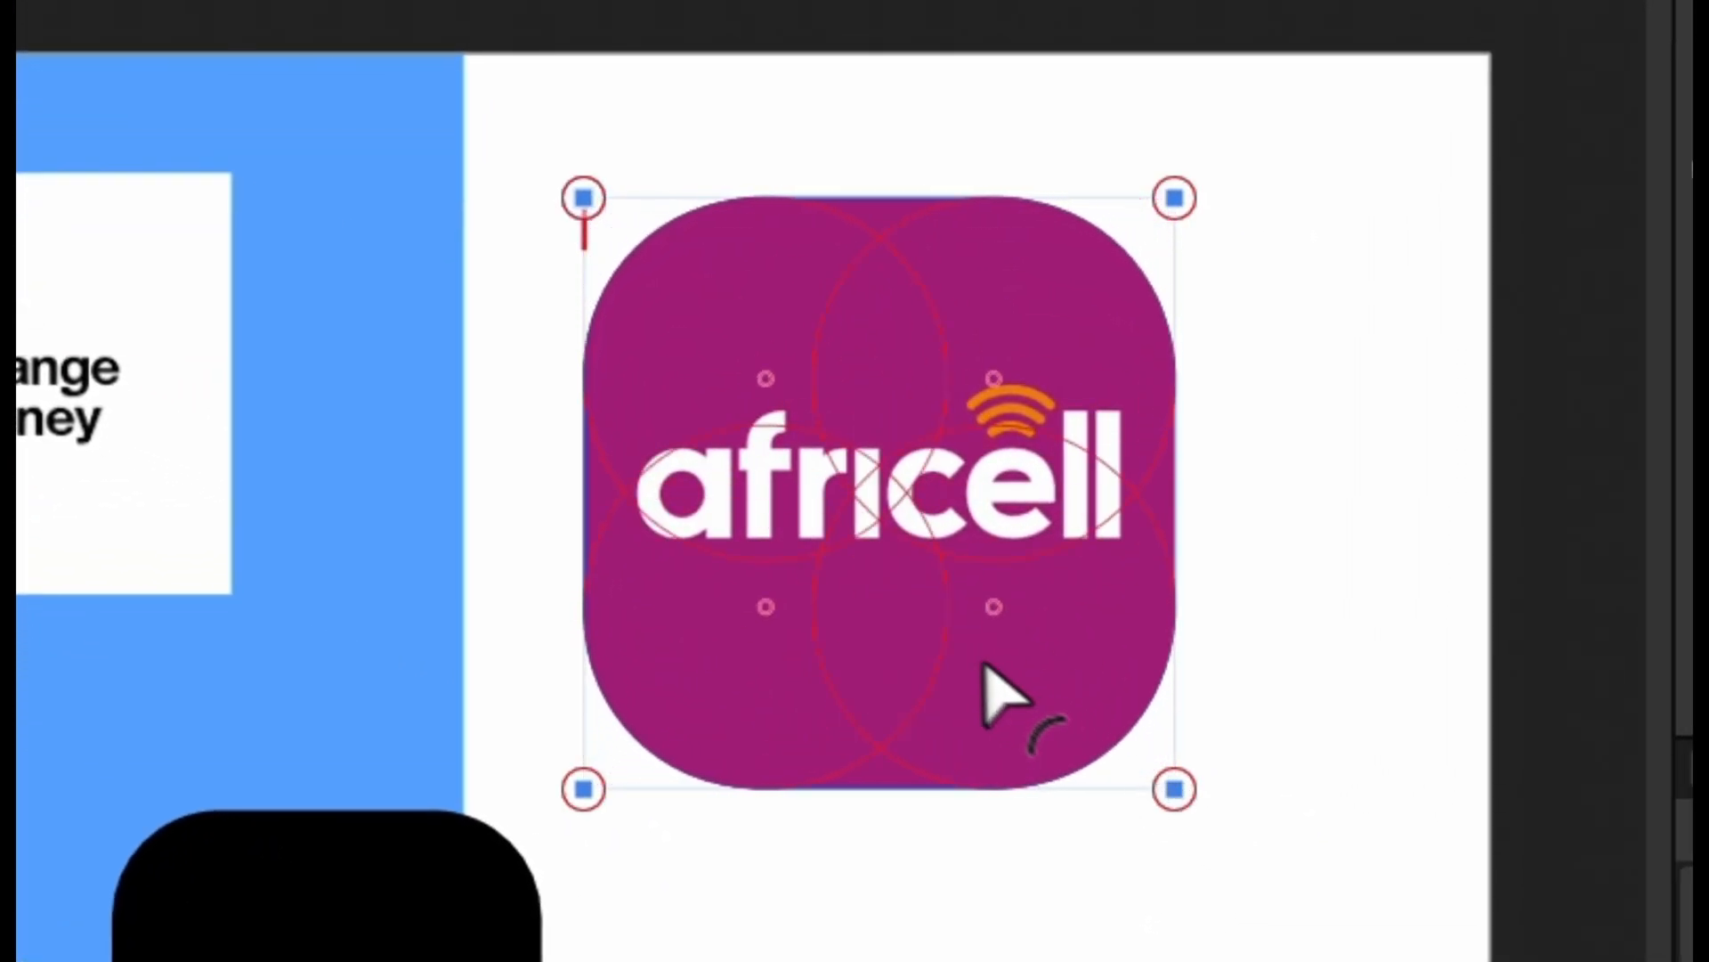
drag(842, 583, 399, 179)
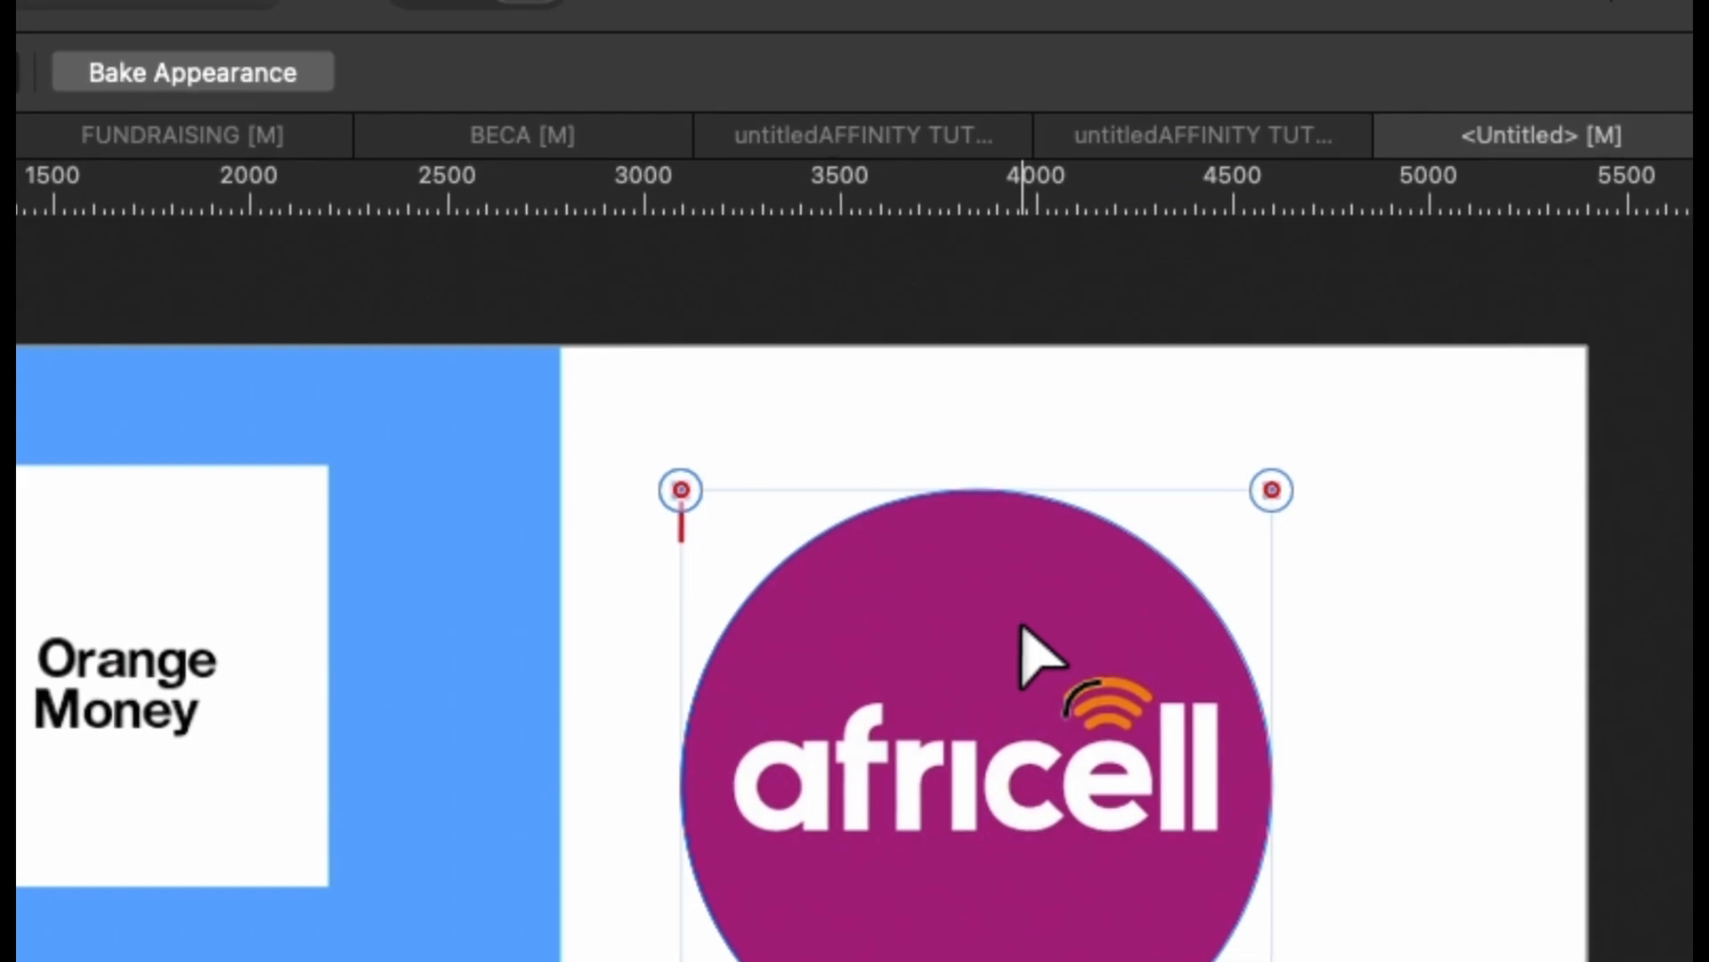
Try moving the africell circle slightly upward on the white area, and undo the move
key(v)
key(space)
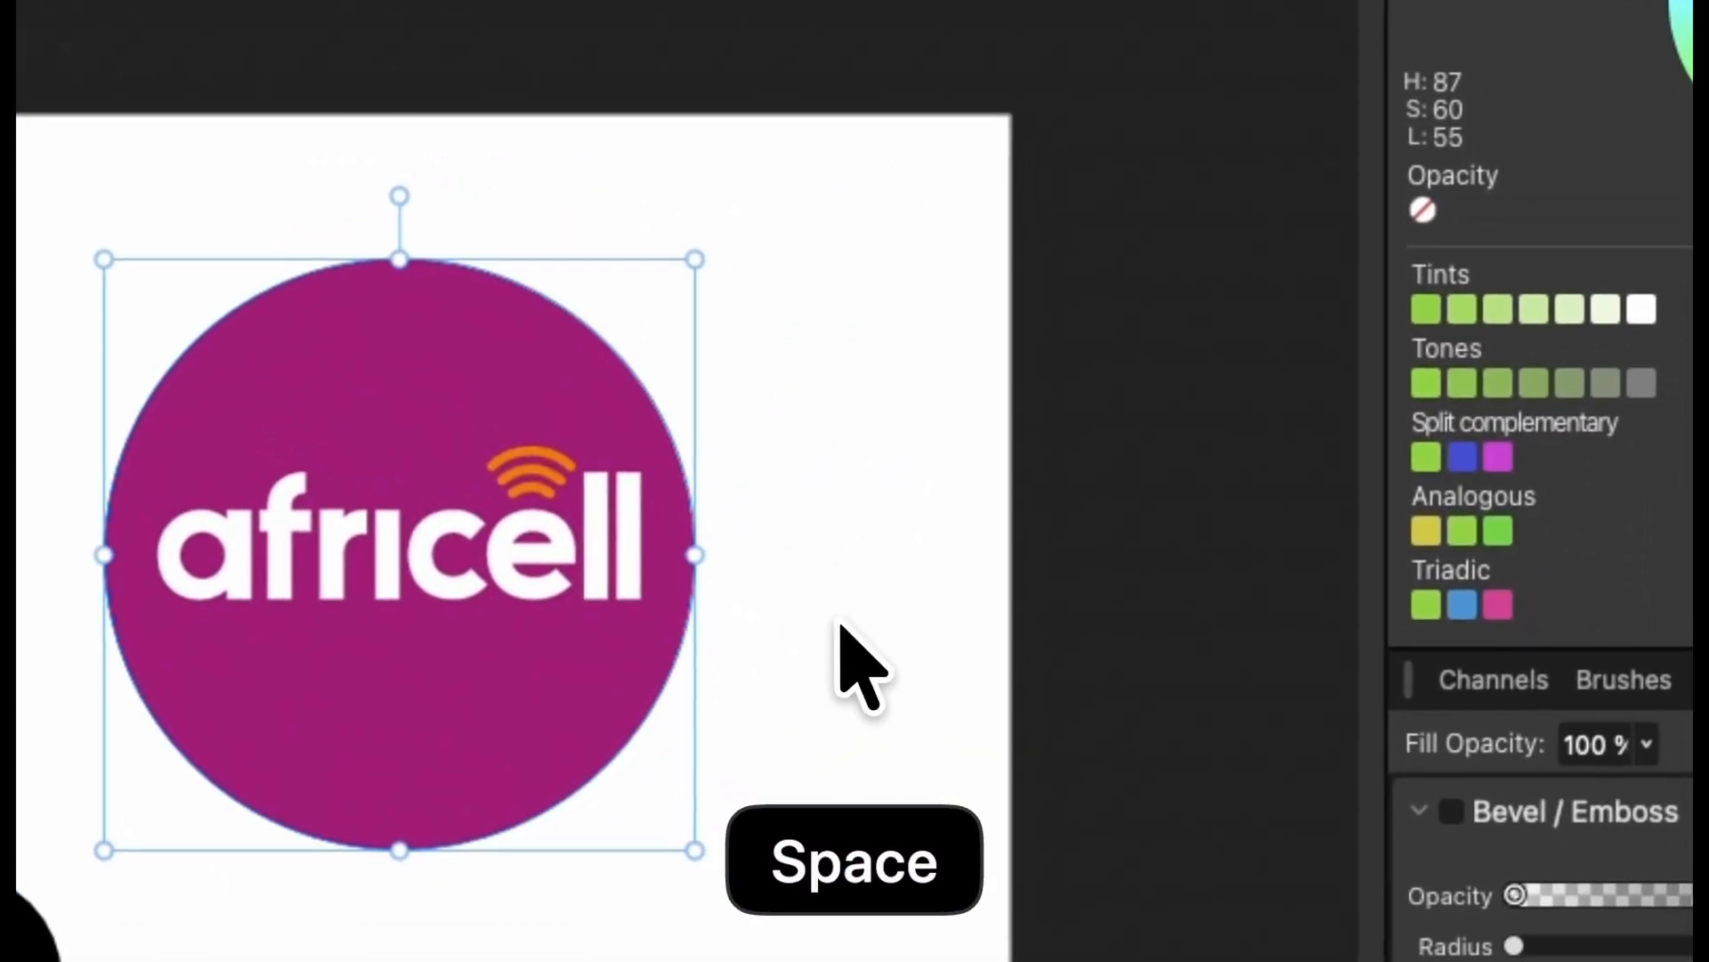
drag(580, 572, 552, 508)
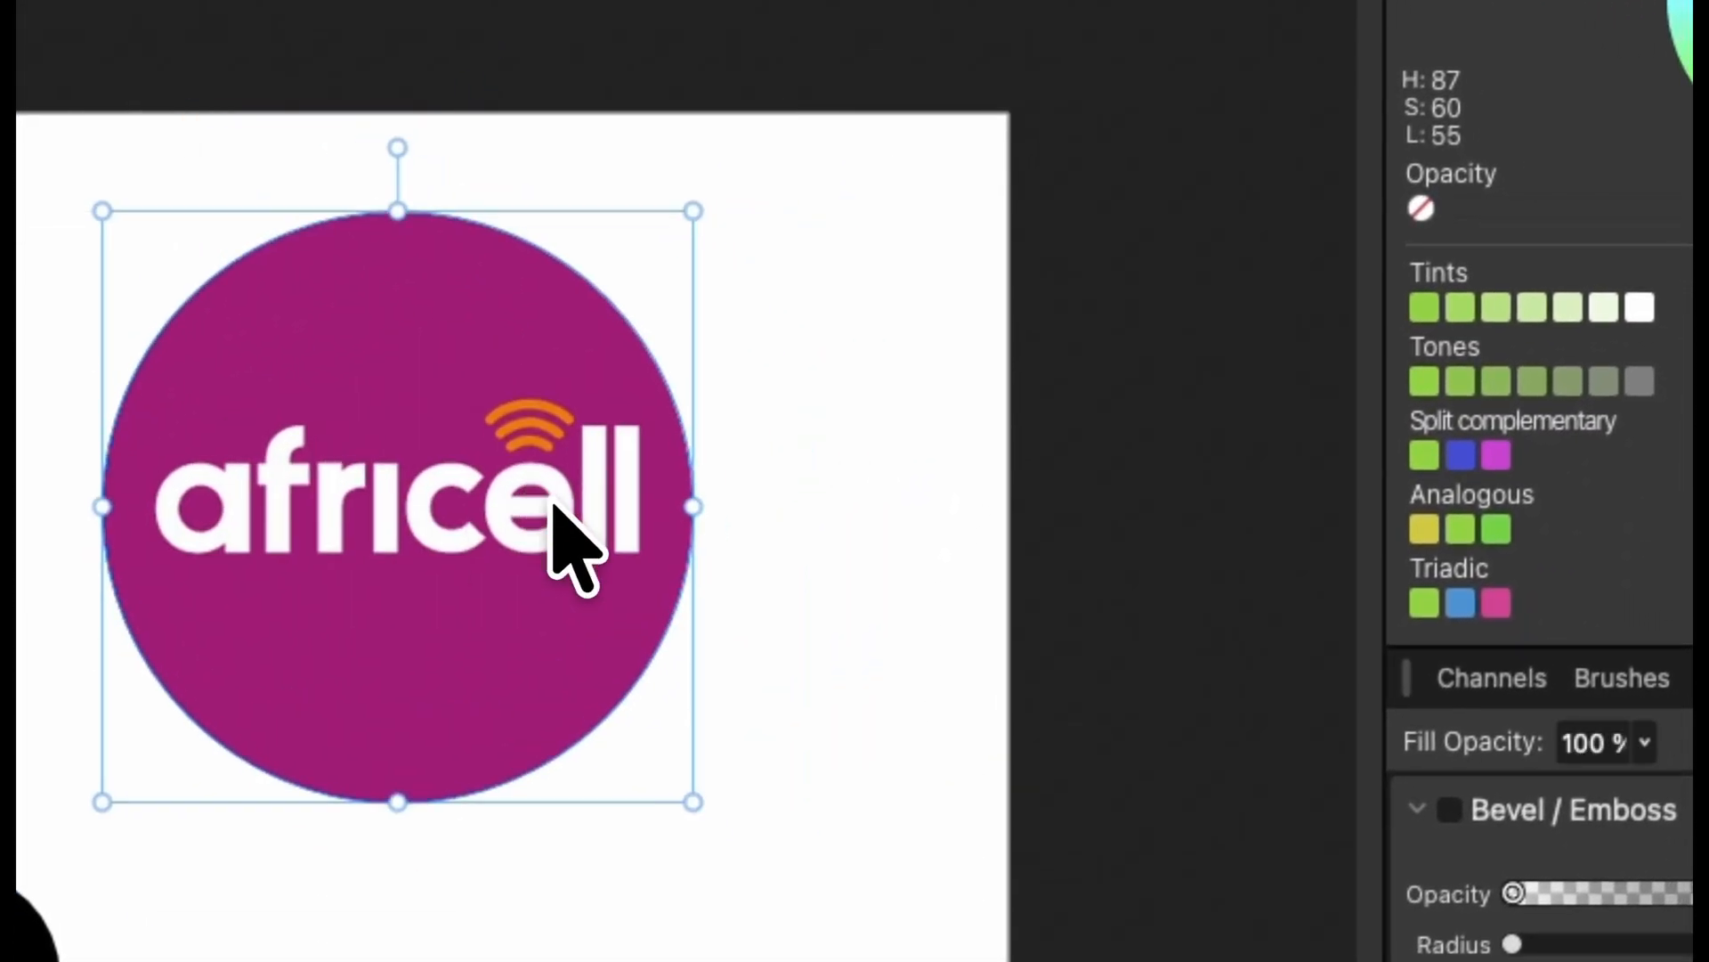
key(super+z)
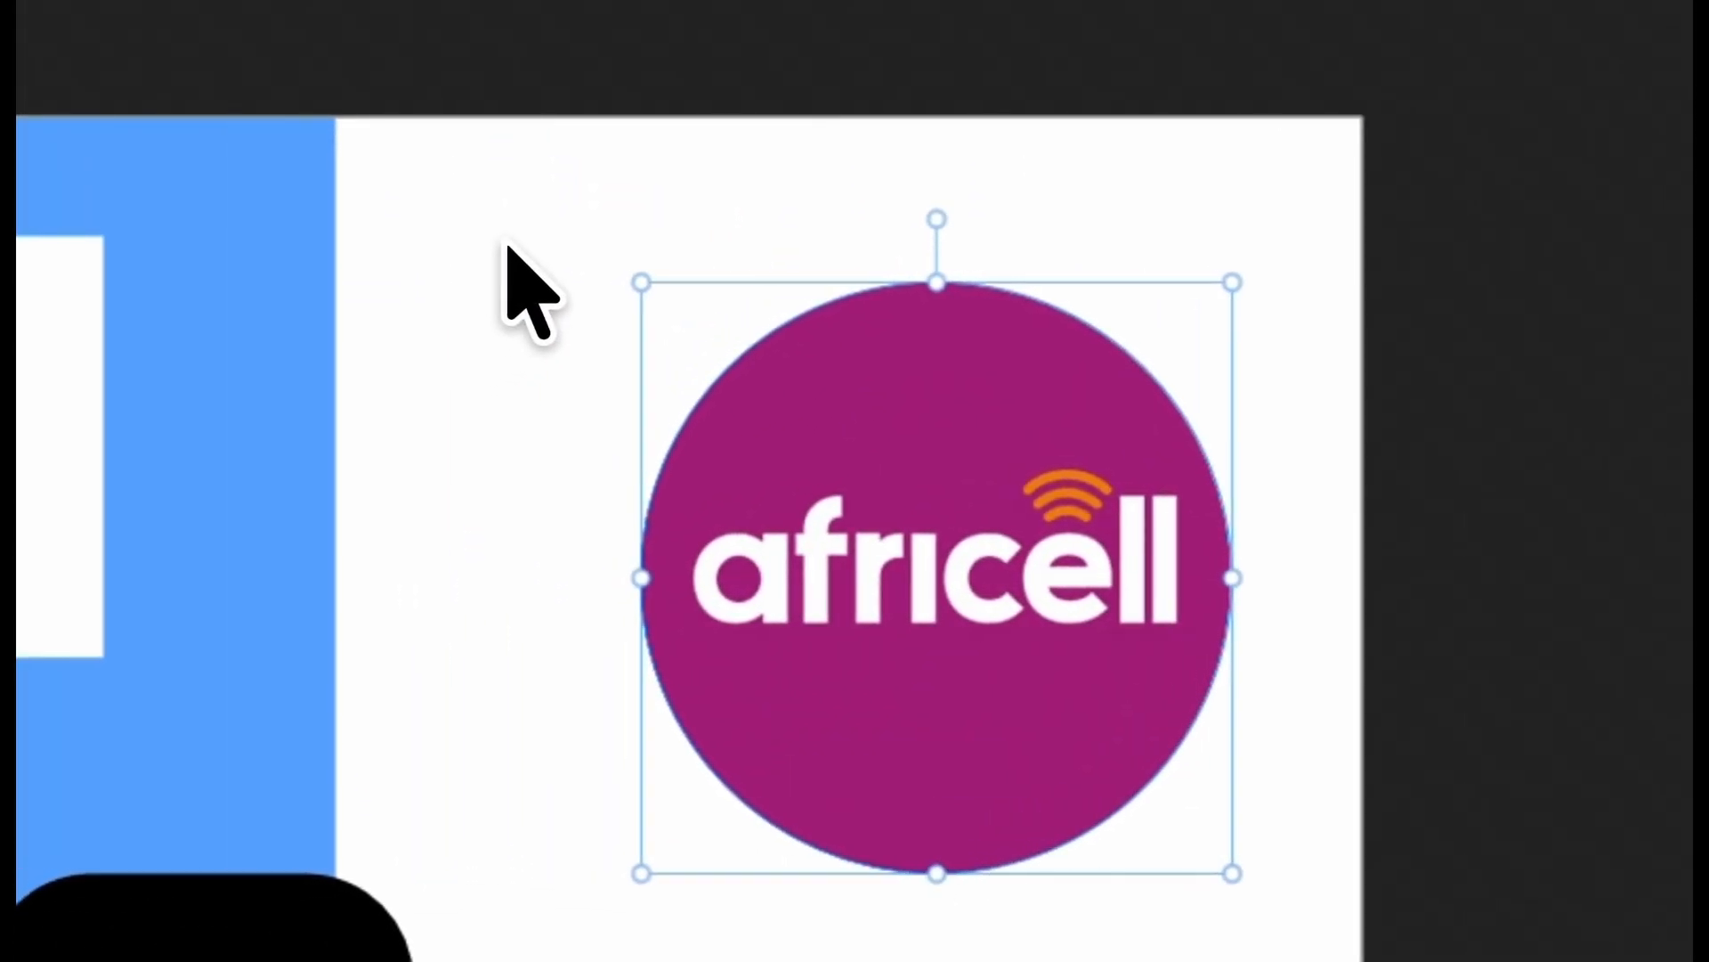
Select all four corners of the africell circle and reduce their radius to form a rounded square
drag(488, 176, 1326, 937)
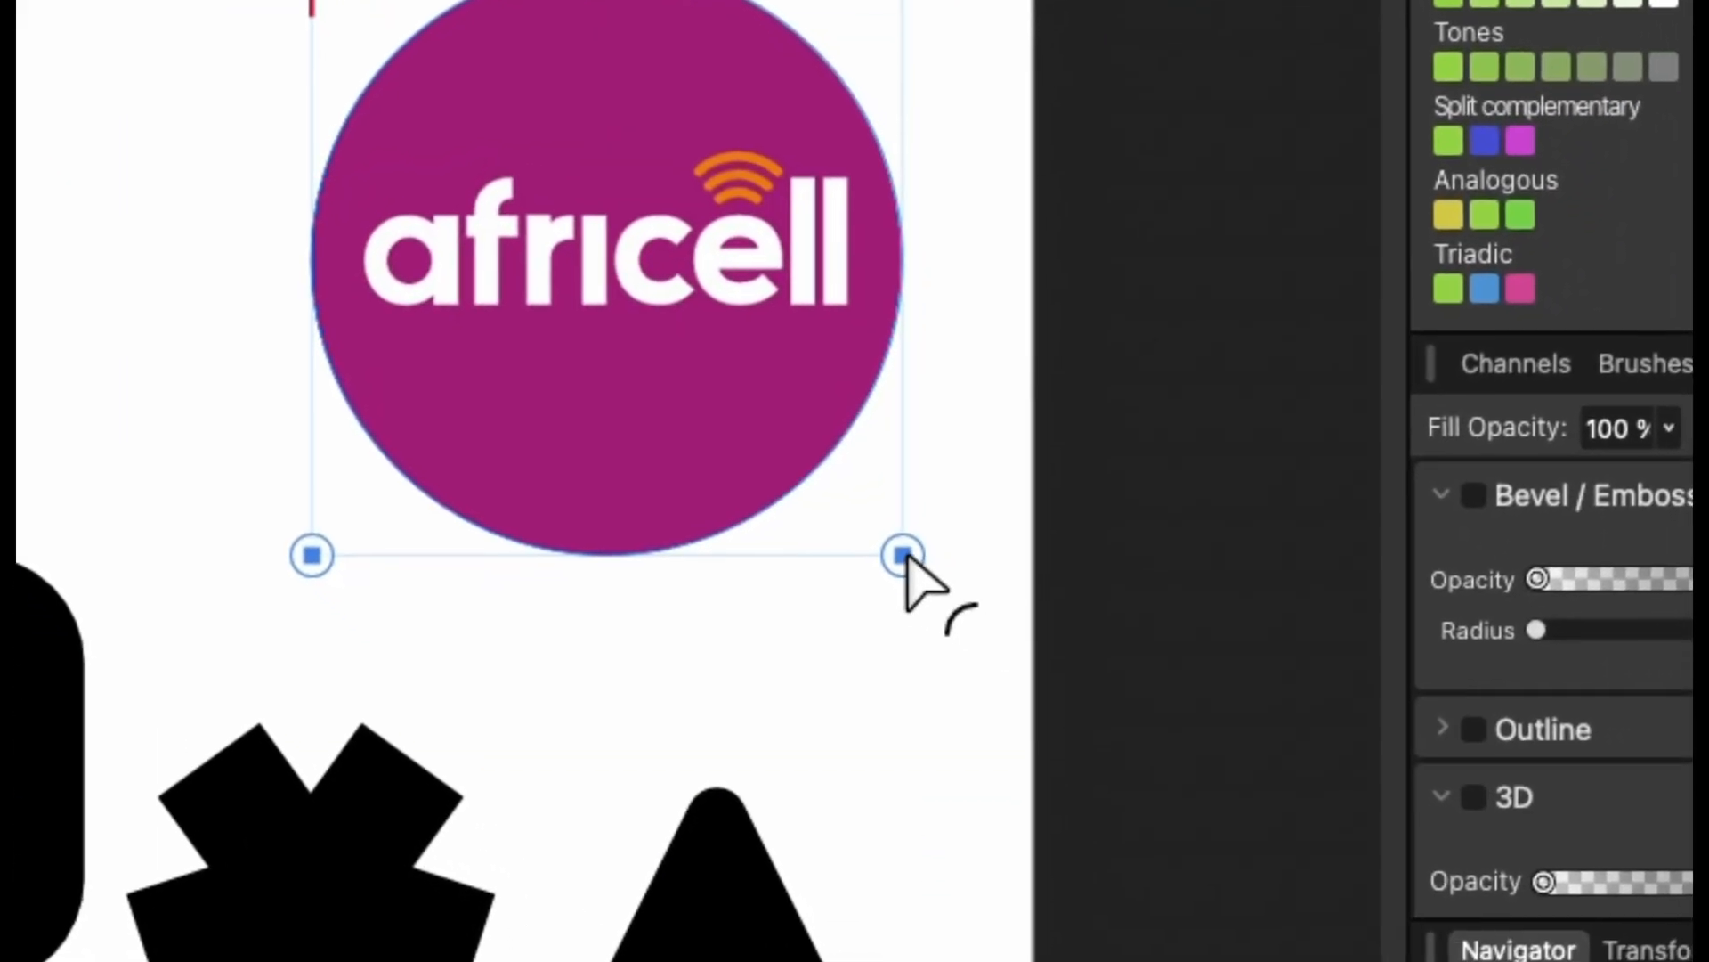
drag(1234, 873, 1305, 953)
drag(608, 349, 431, 112)
Convert the Orange Money image to curves and round all four of its corners moderately
click(718, 198)
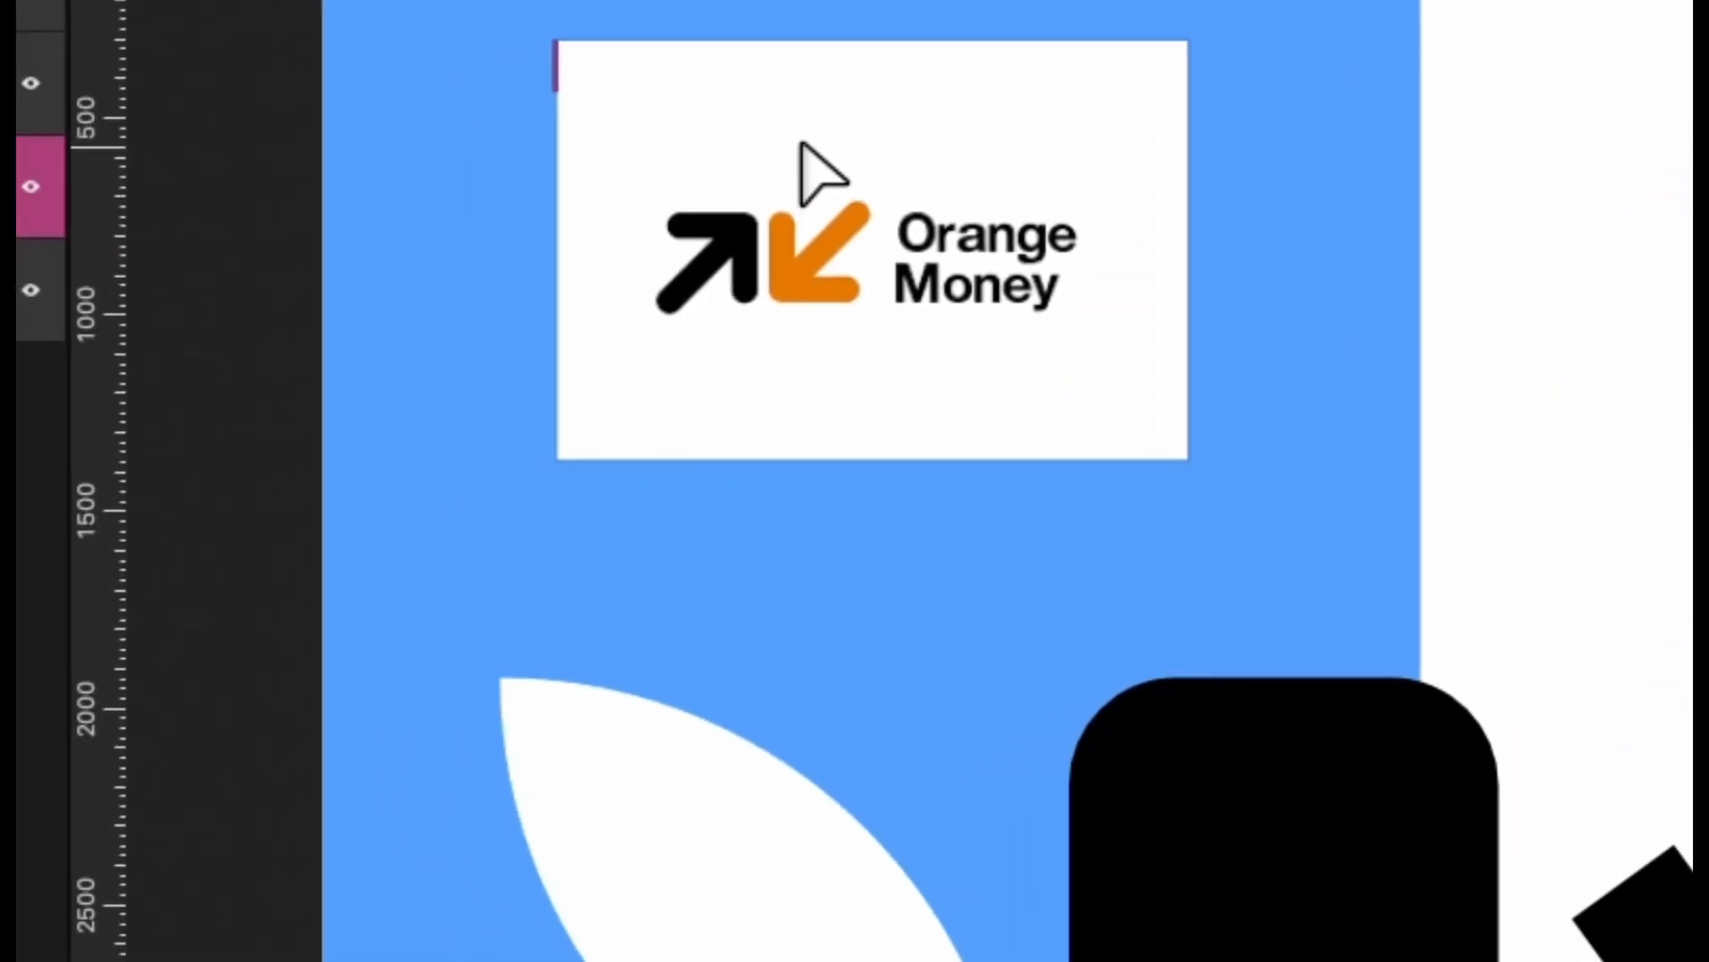
right_click(801, 145)
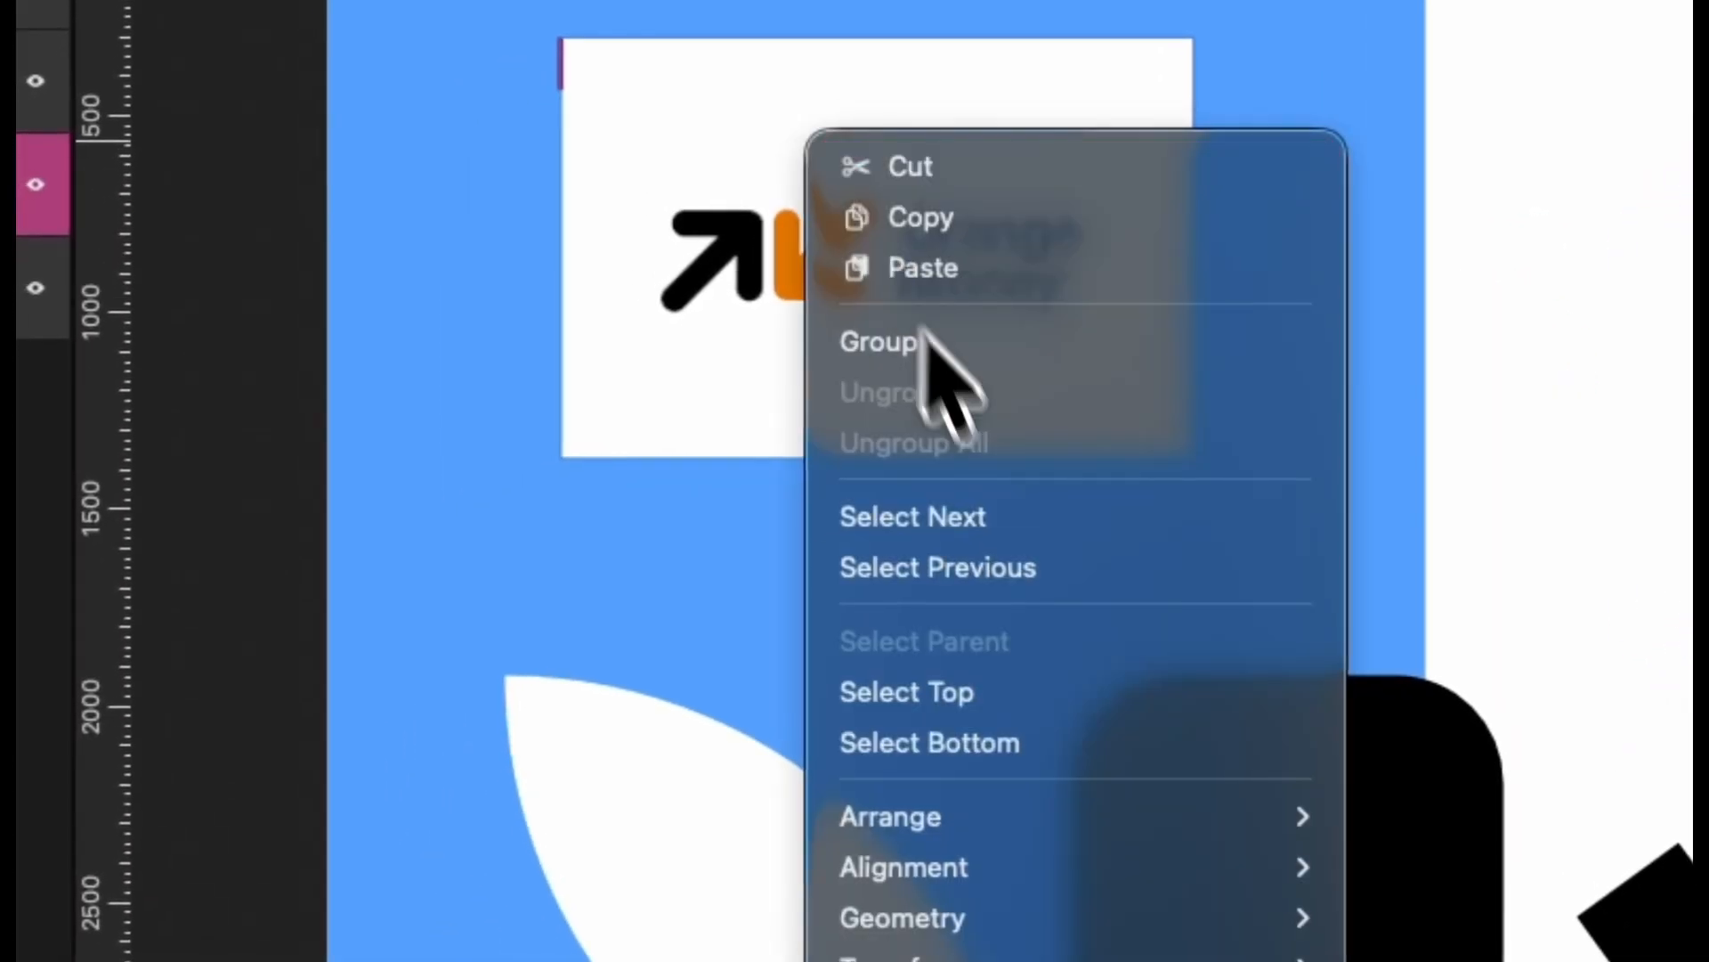
click(1030, 802)
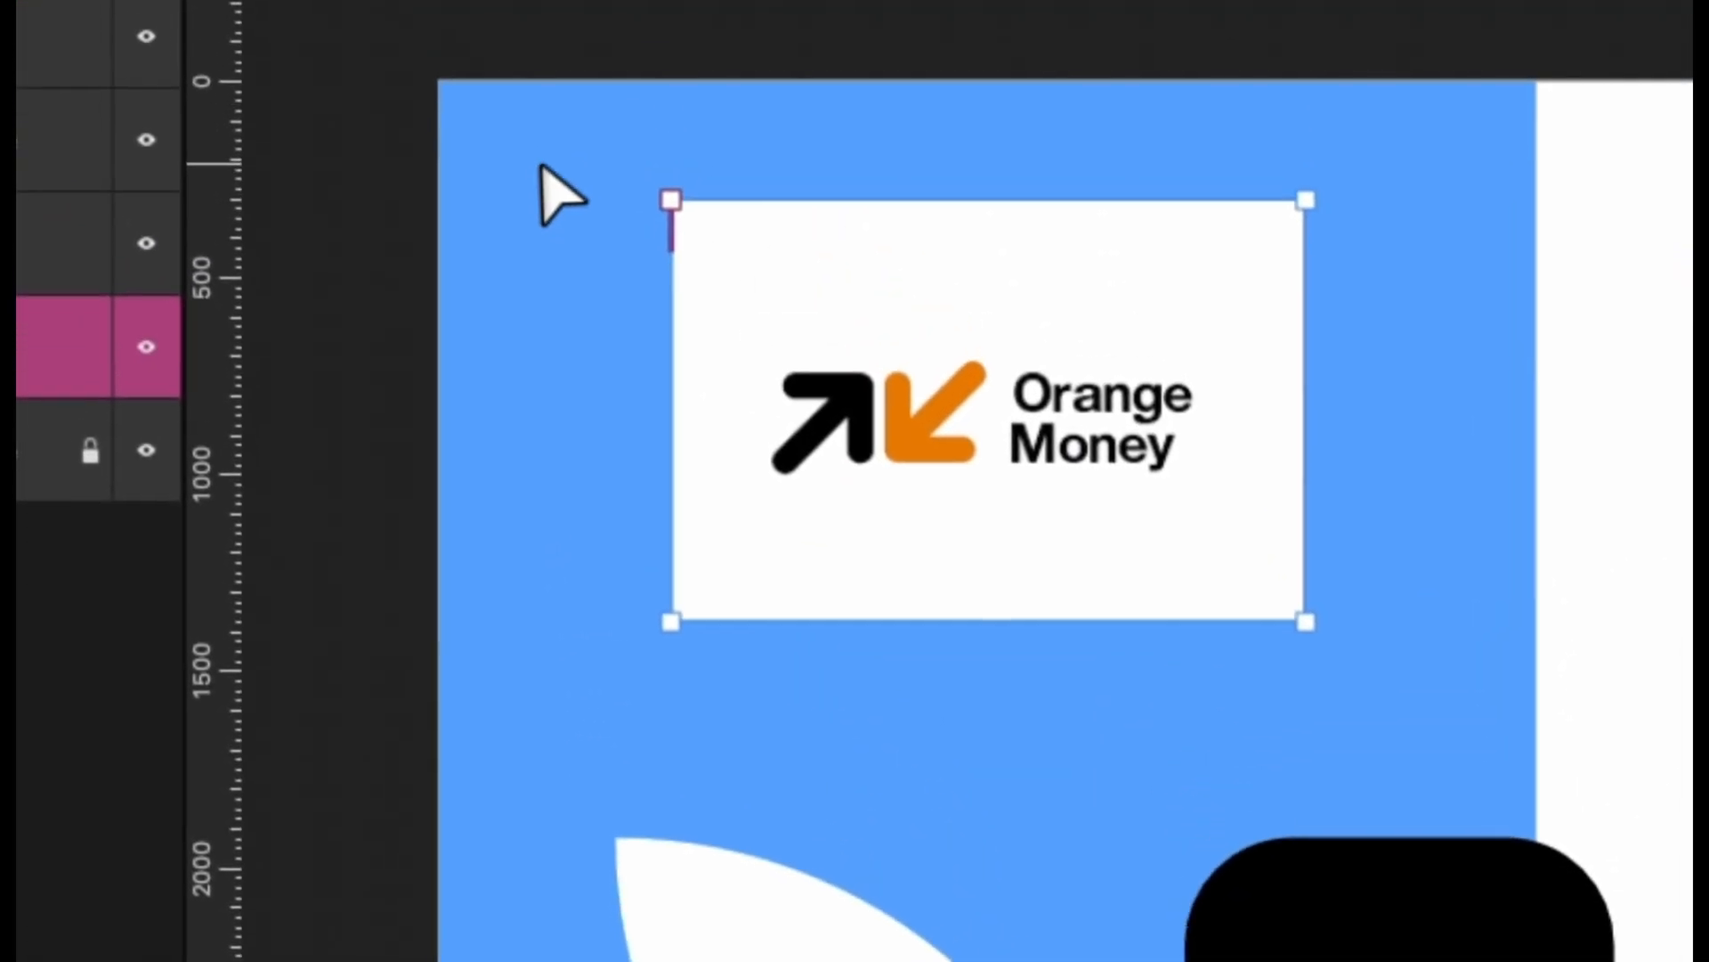
drag(541, 165, 1408, 732)
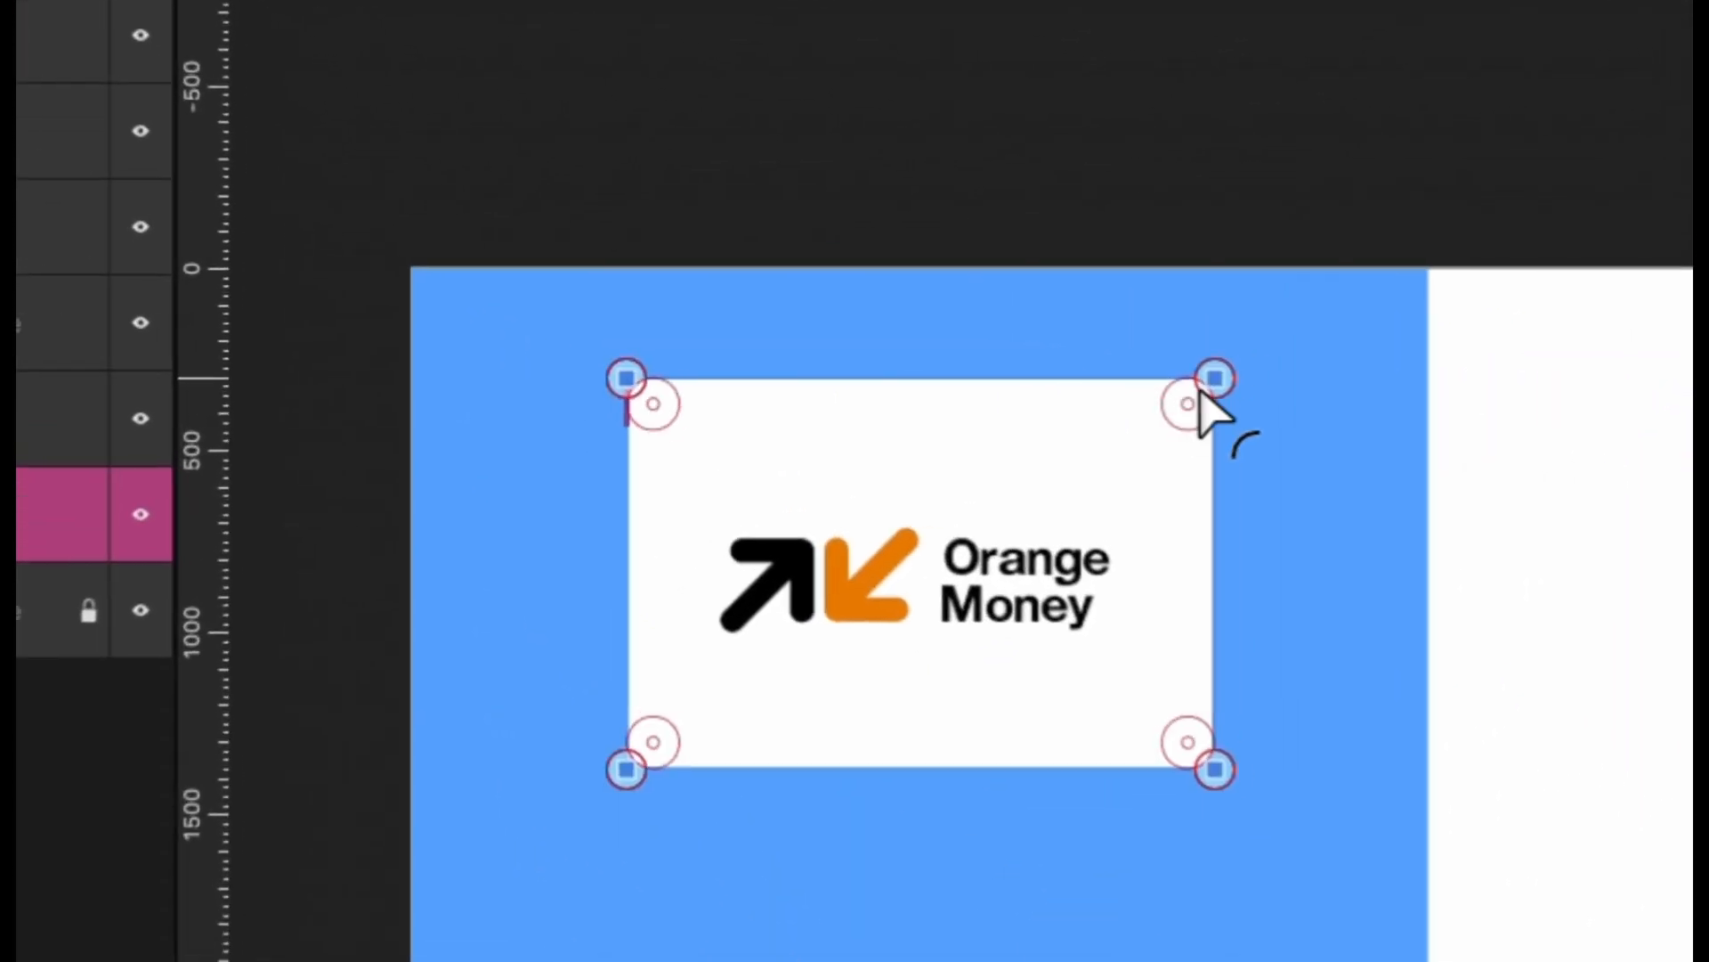
drag(792, 349, 689, 430)
drag(1018, 569, 1289, 611)
key(v)
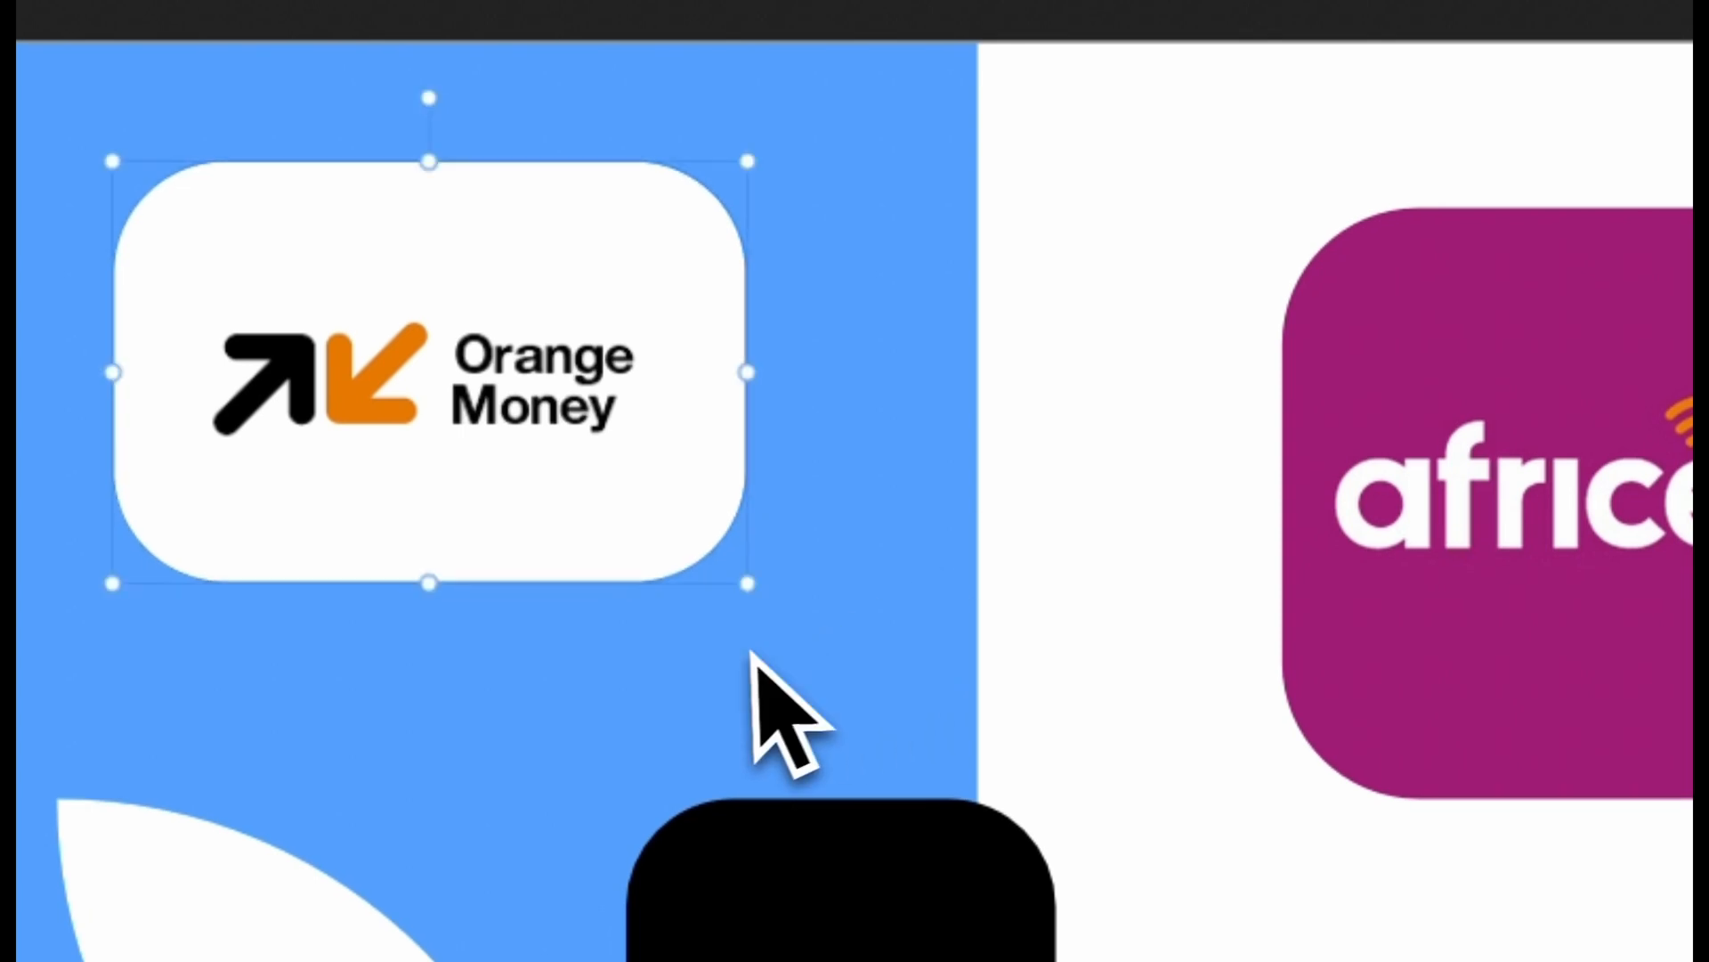
Bake the appearance of the africell shape's rounded corners into its curve
key(space)
drag(775, 663, 699, 570)
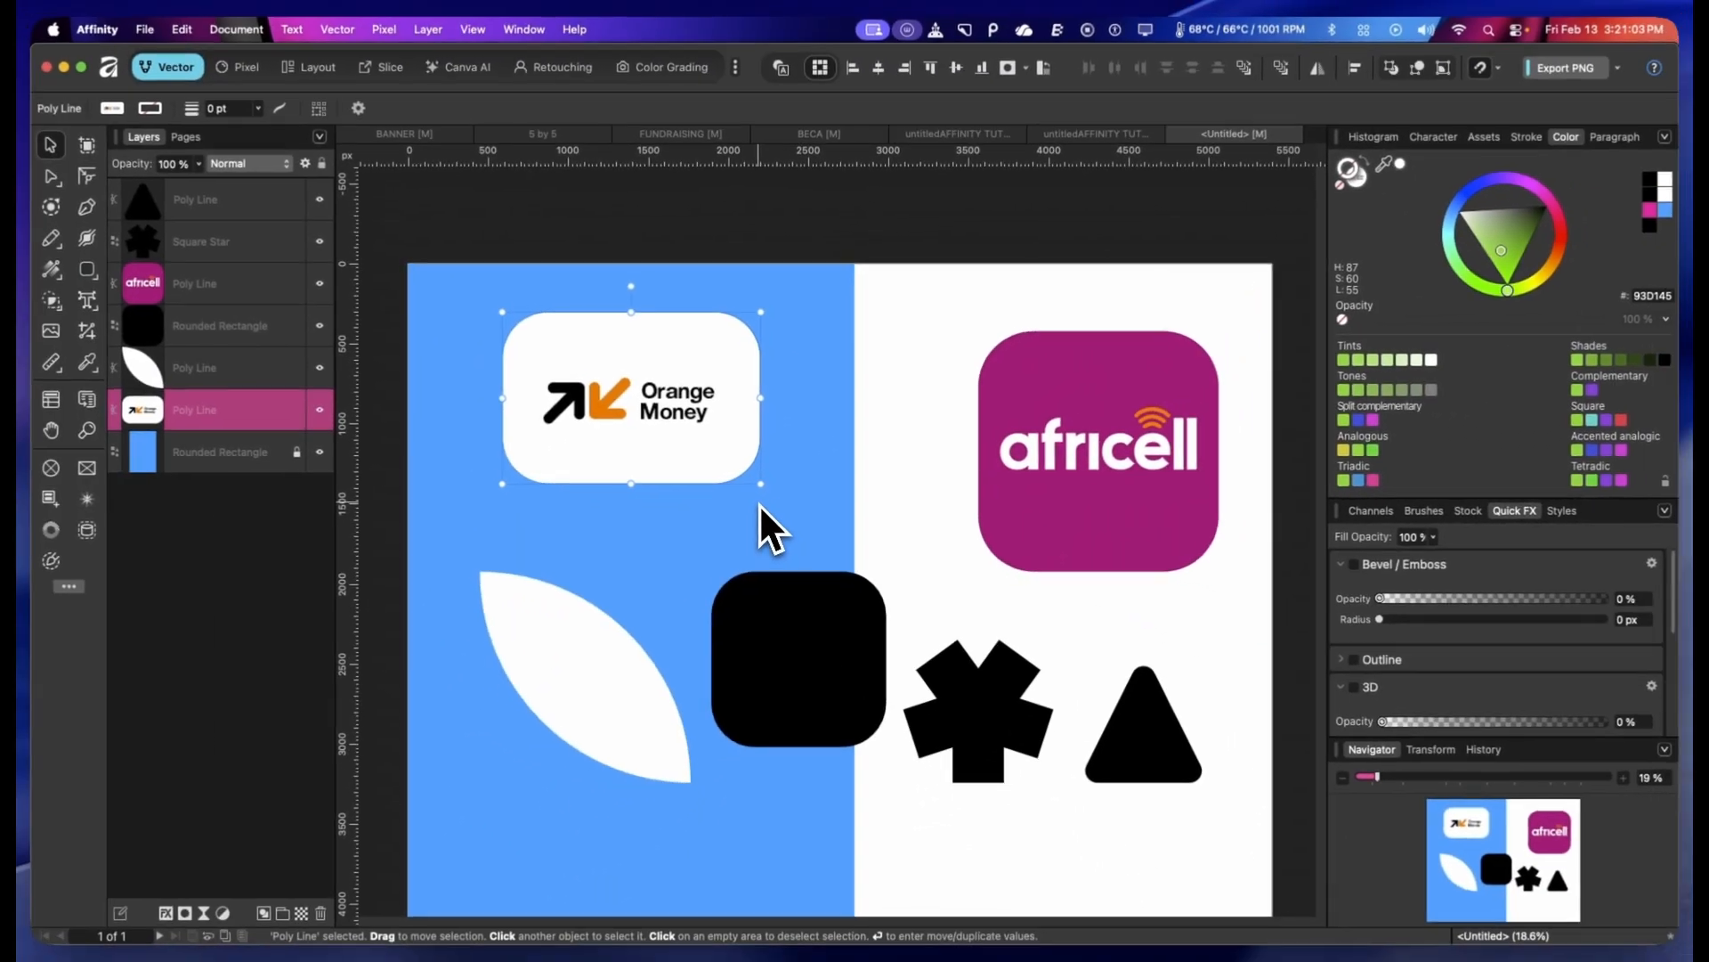
key(space)
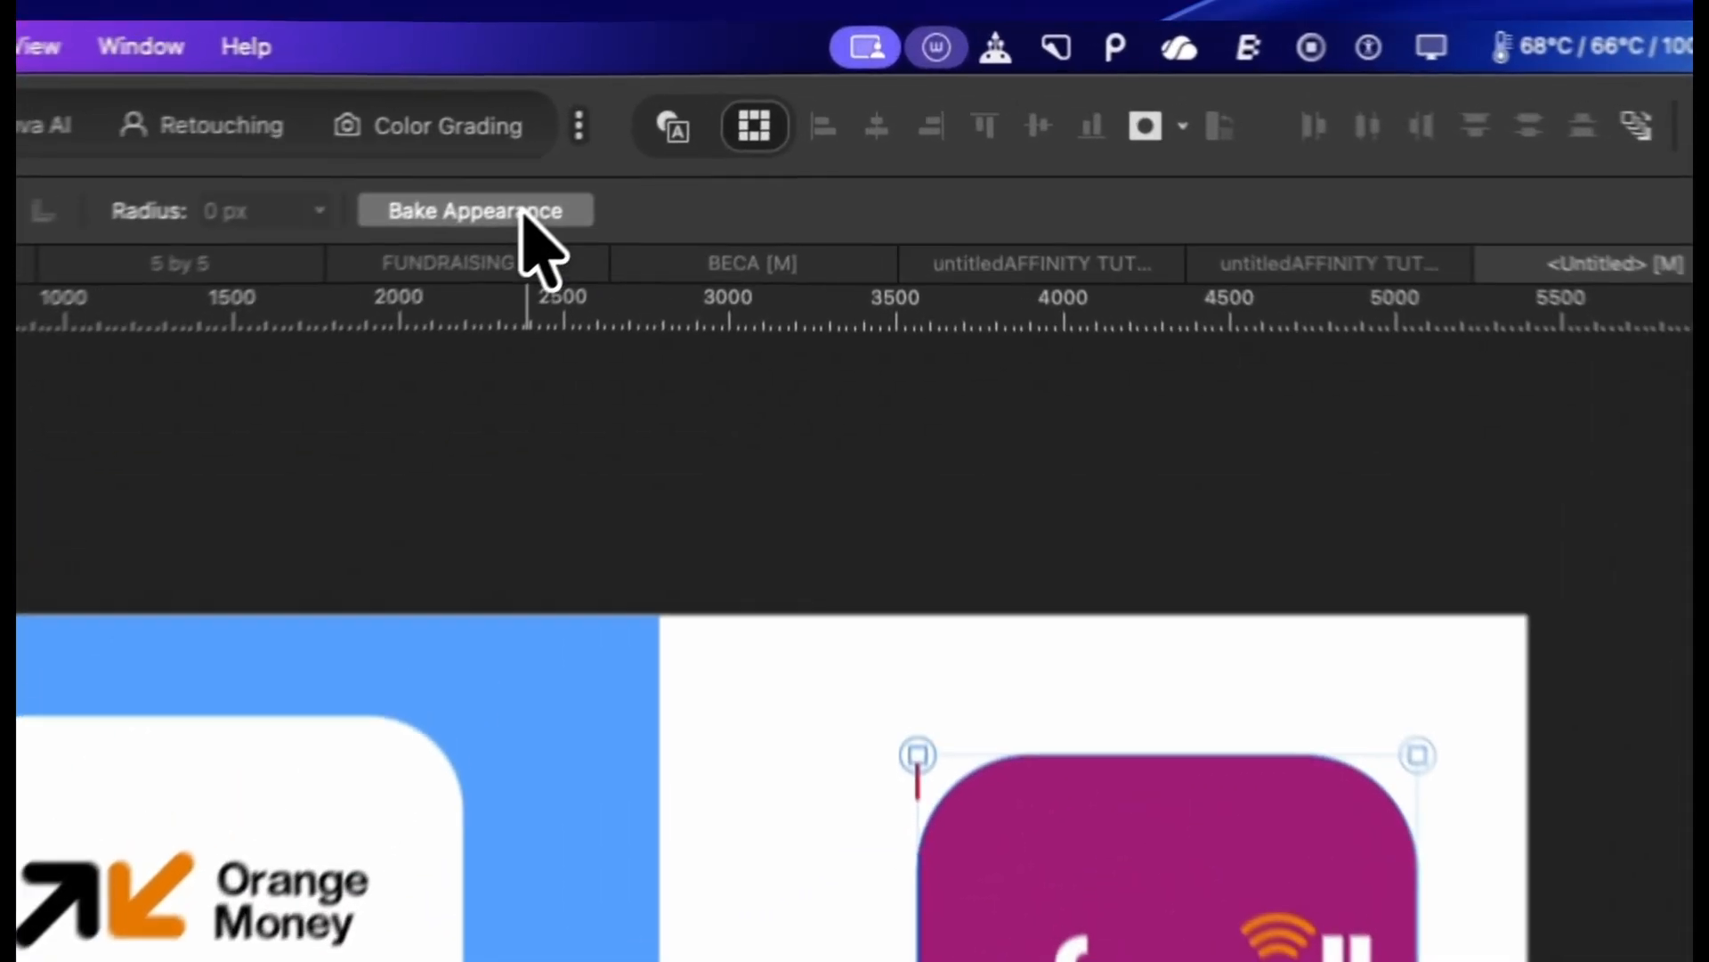
click(708, 110)
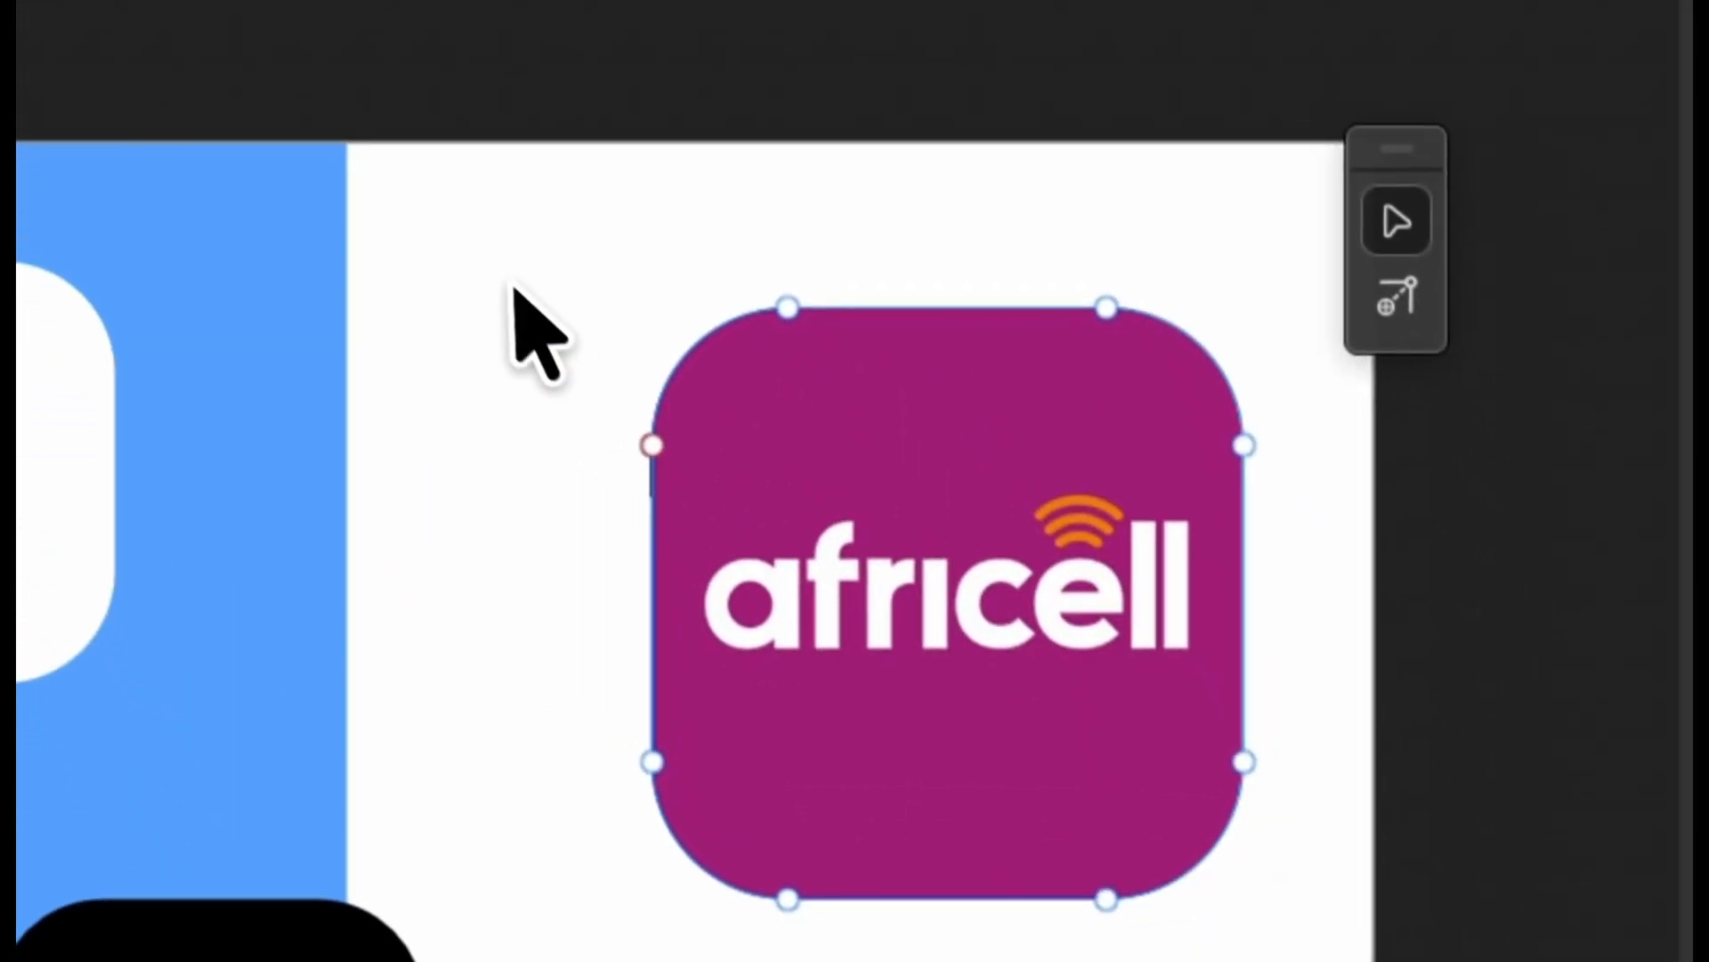
key(v)
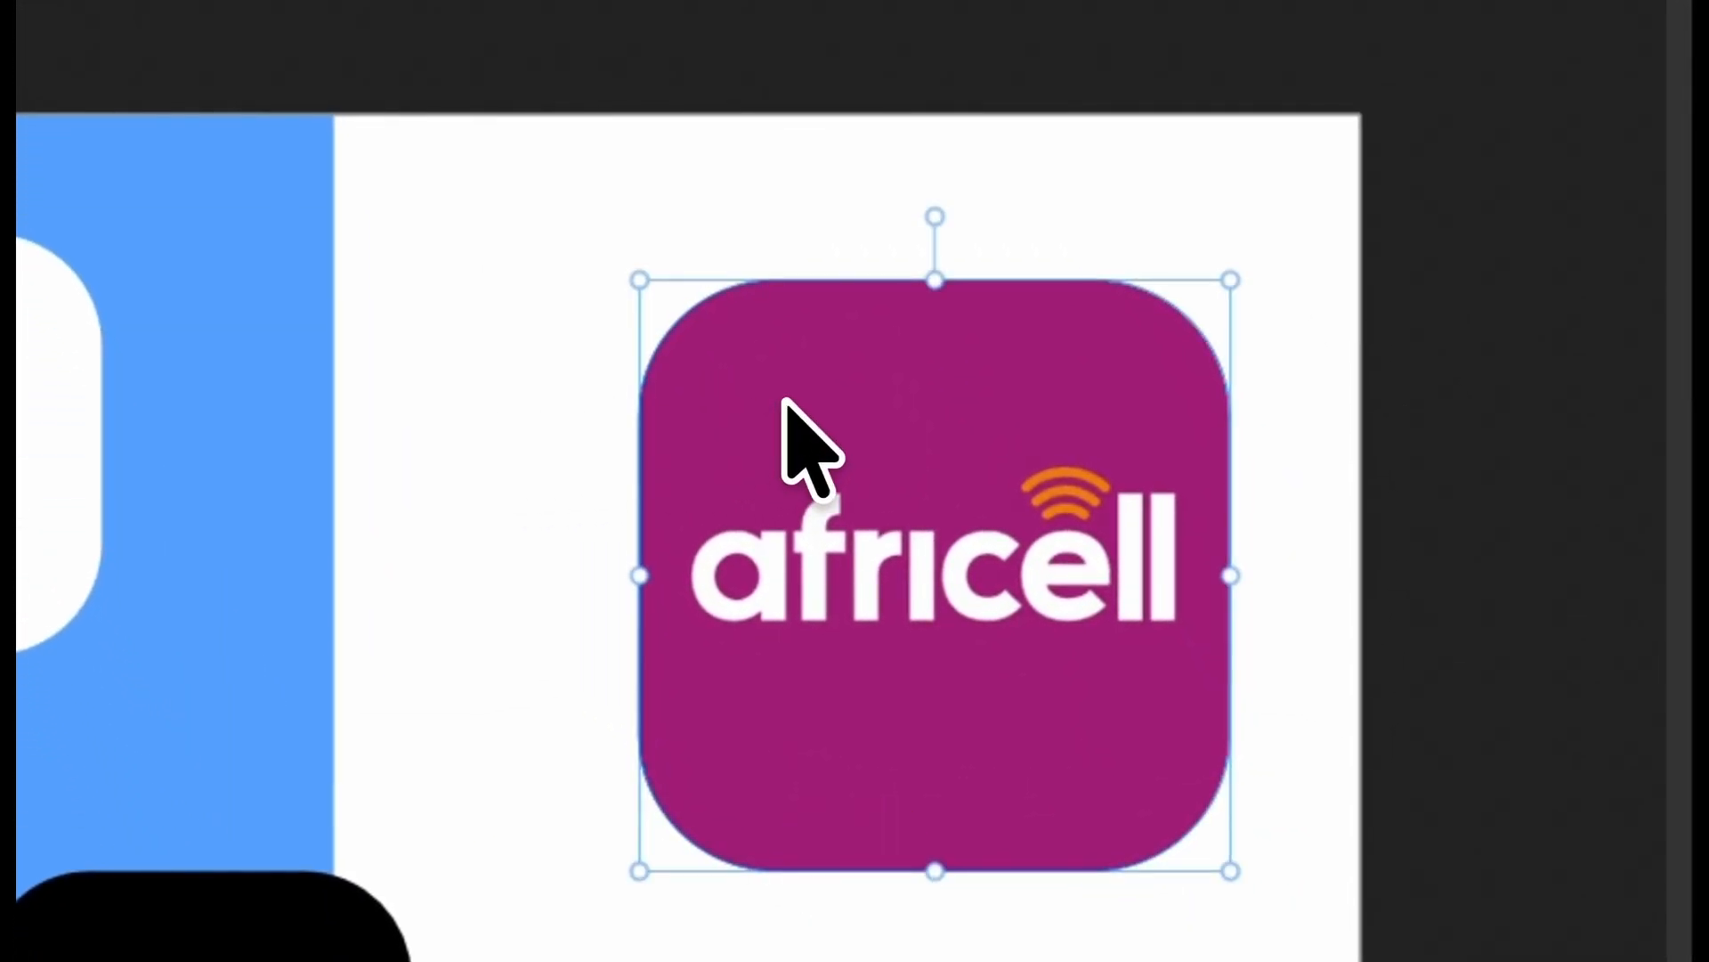
Try to adjust the rounding of the baked africell shape's selected nodes with the Corner tool, and undo the attempt
drag(573, 168, 1282, 917)
key(super+z)
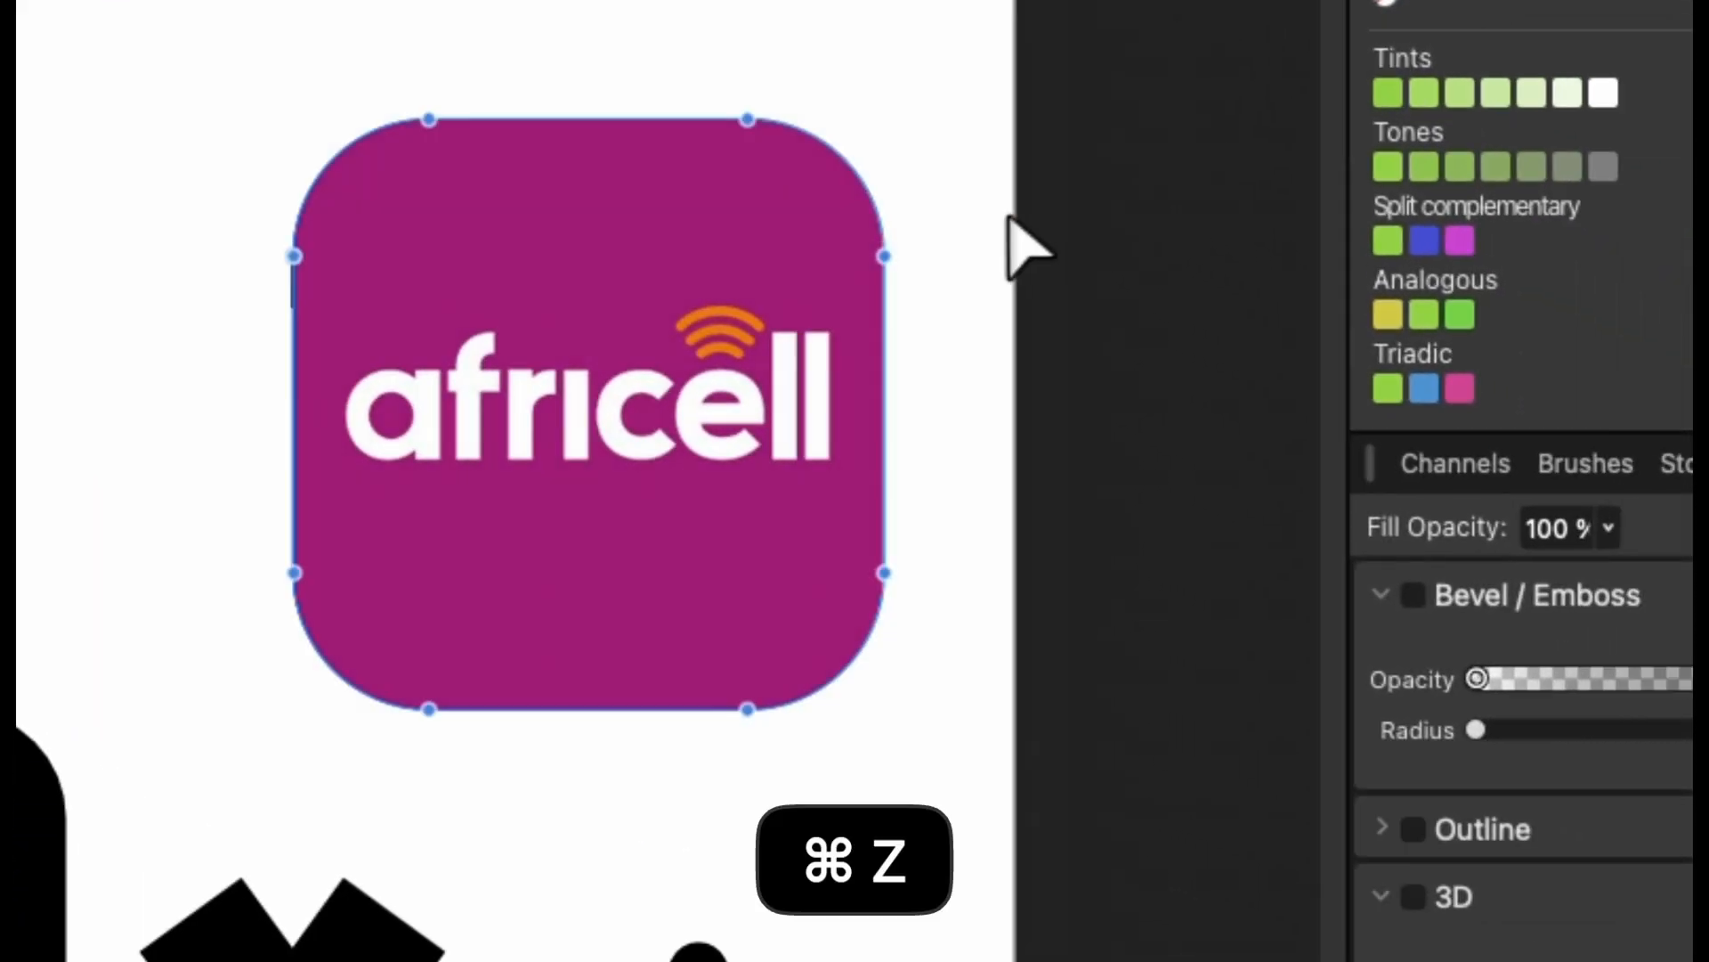
drag(1396, 149, 468, 931)
drag(353, 791, 331, 821)
key(c)
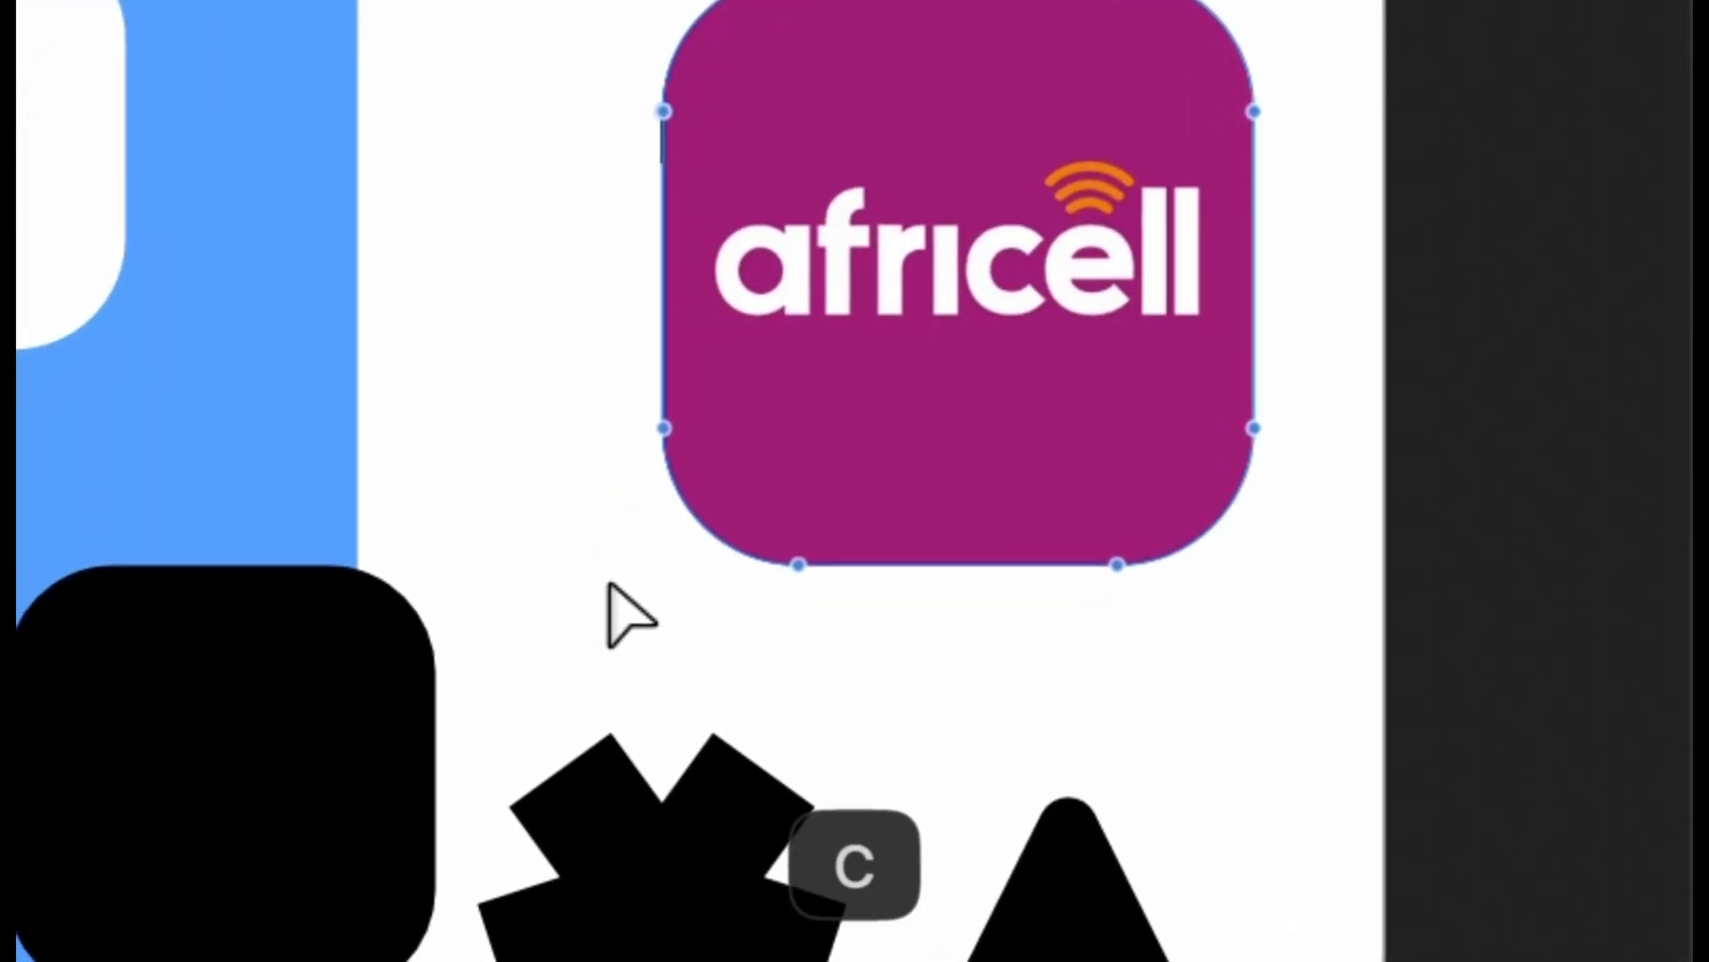
drag(633, 763, 741, 641)
key(super+z)
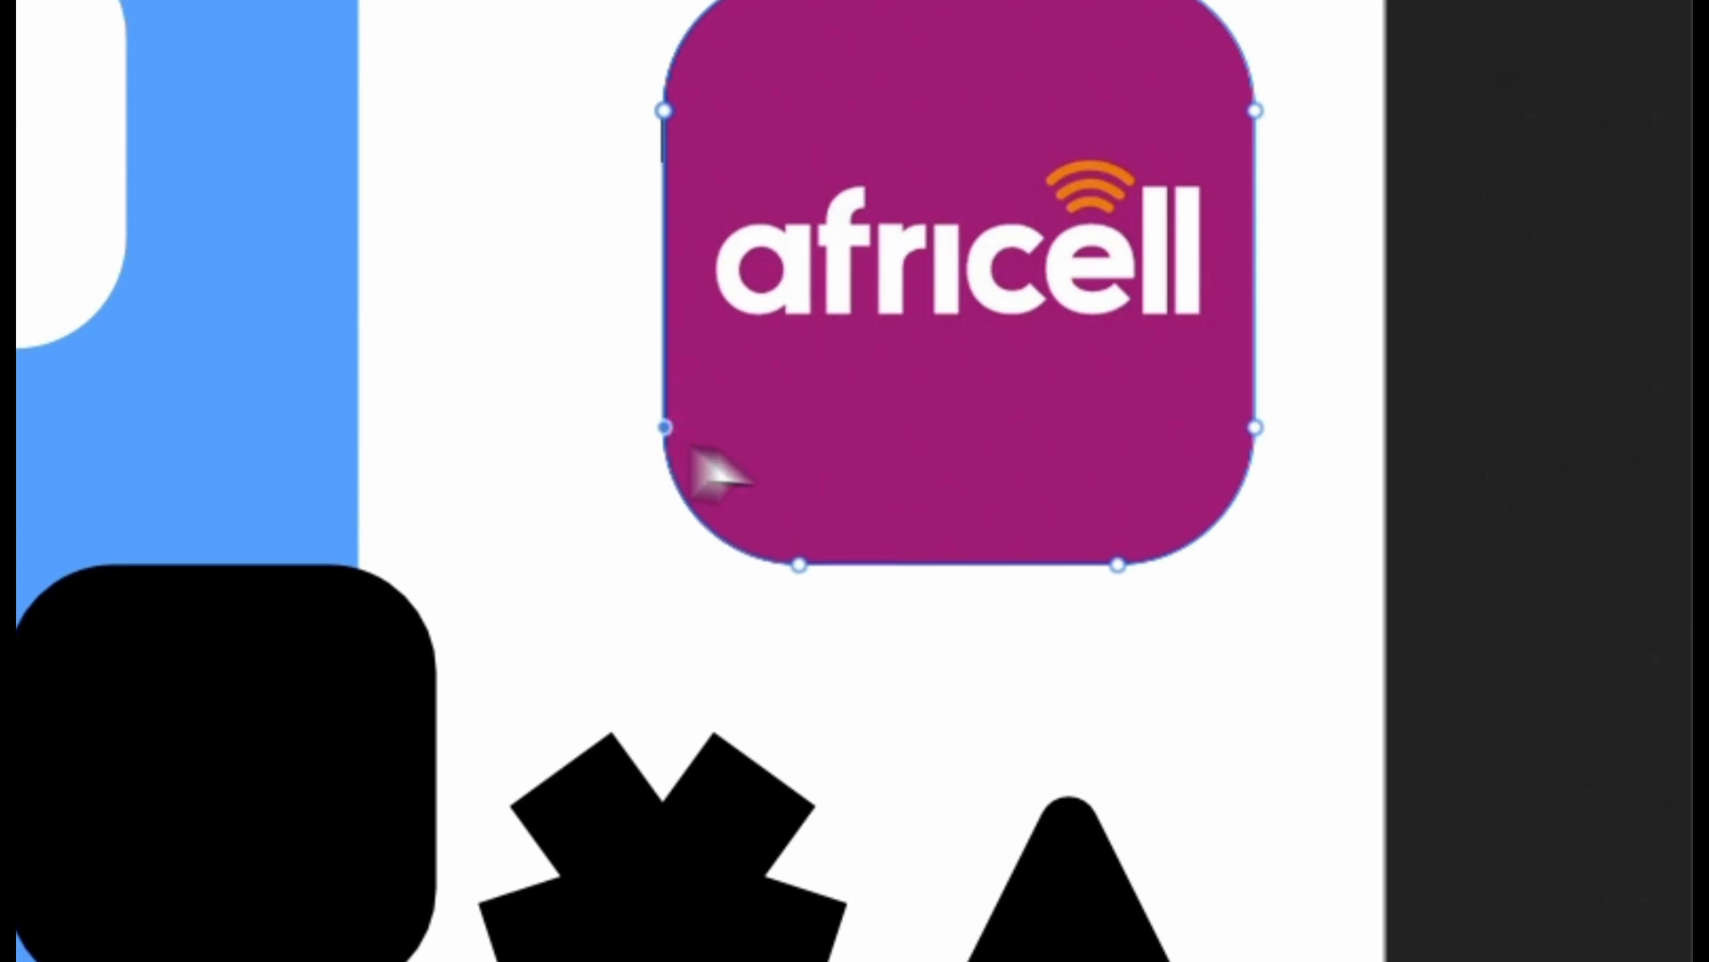
drag(946, 619, 1038, 666)
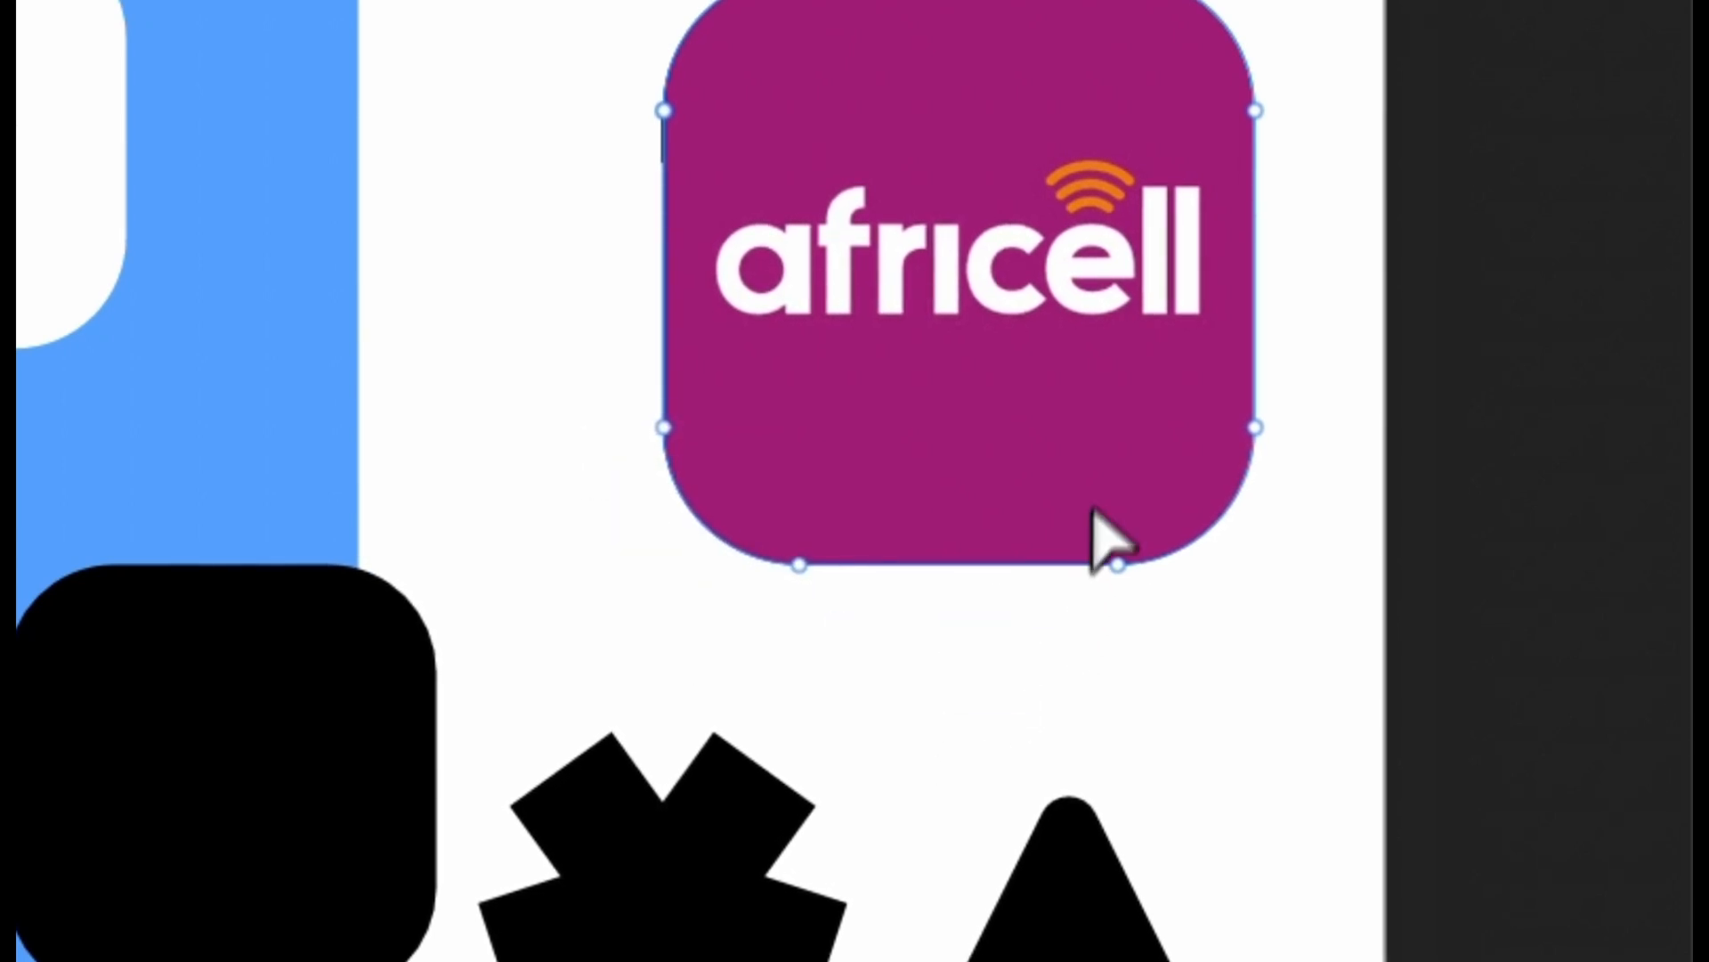